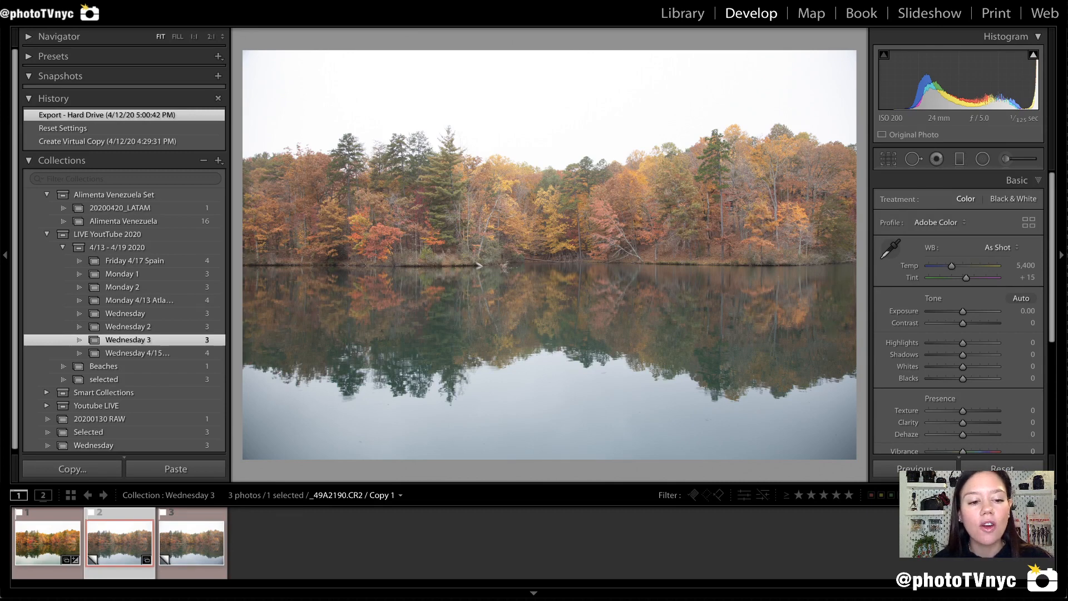
- Collapse the Collections section to clear space beside the lake photo
click(30, 160)
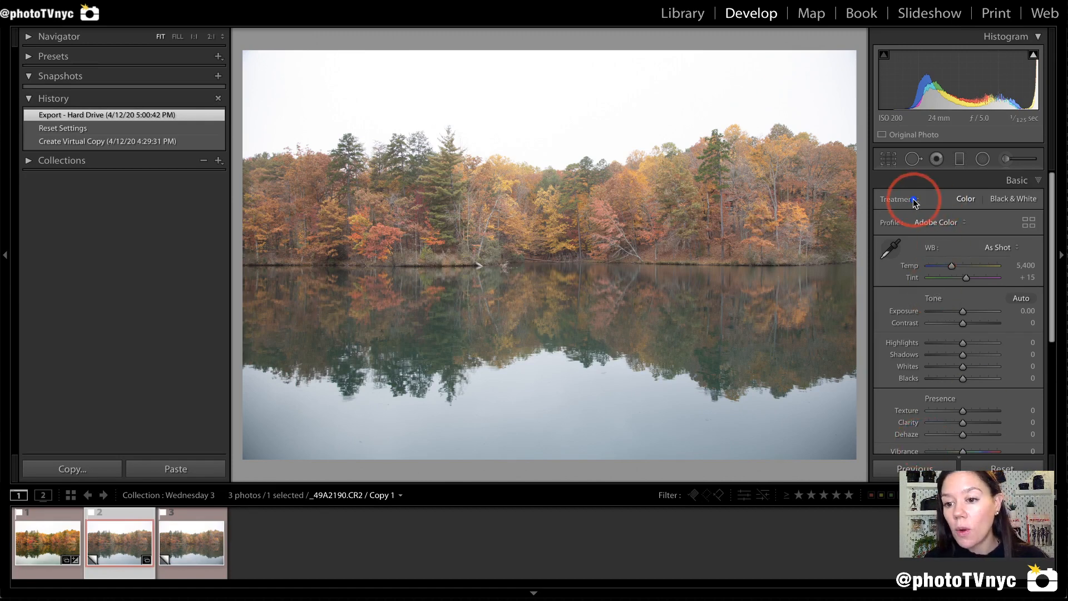
mouse_move(912, 200)
mouse_down()
mouse_move(1047, 166)
mouse_move(1017, 196)
mouse_move(915, 201)
mouse_move(909, 192)
mouse_move(935, 170)
mouse_move(1042, 169)
mouse_move(1039, 190)
mouse_move(905, 203)
mouse_up()
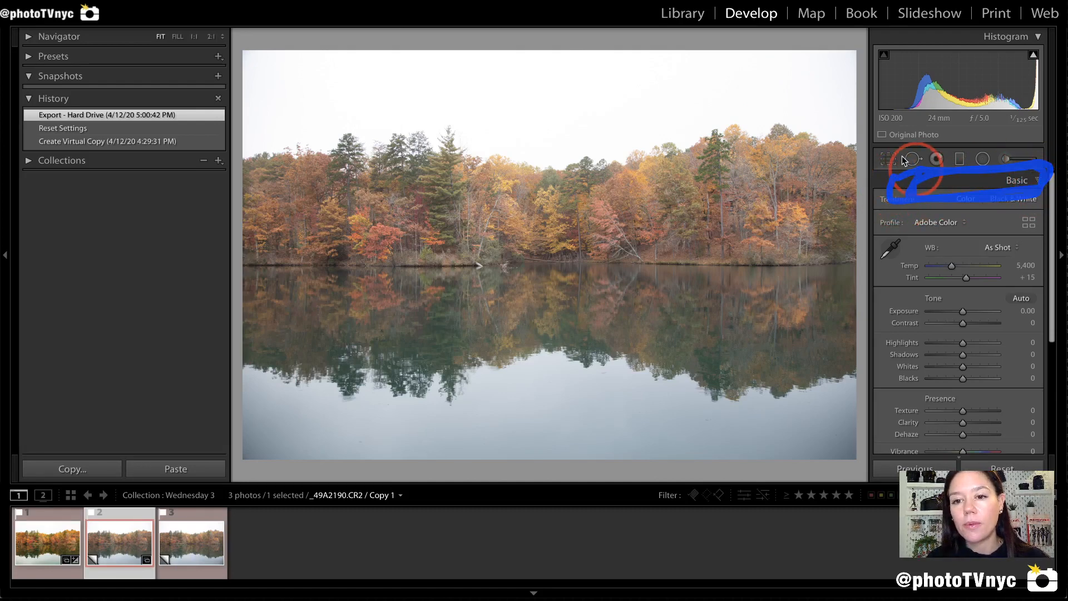
mouse_move(754, 39)
mouse_down()
mouse_move(779, 23)
mouse_move(703, 25)
mouse_move(723, 4)
mouse_move(717, 41)
mouse_move(796, 25)
mouse_up()
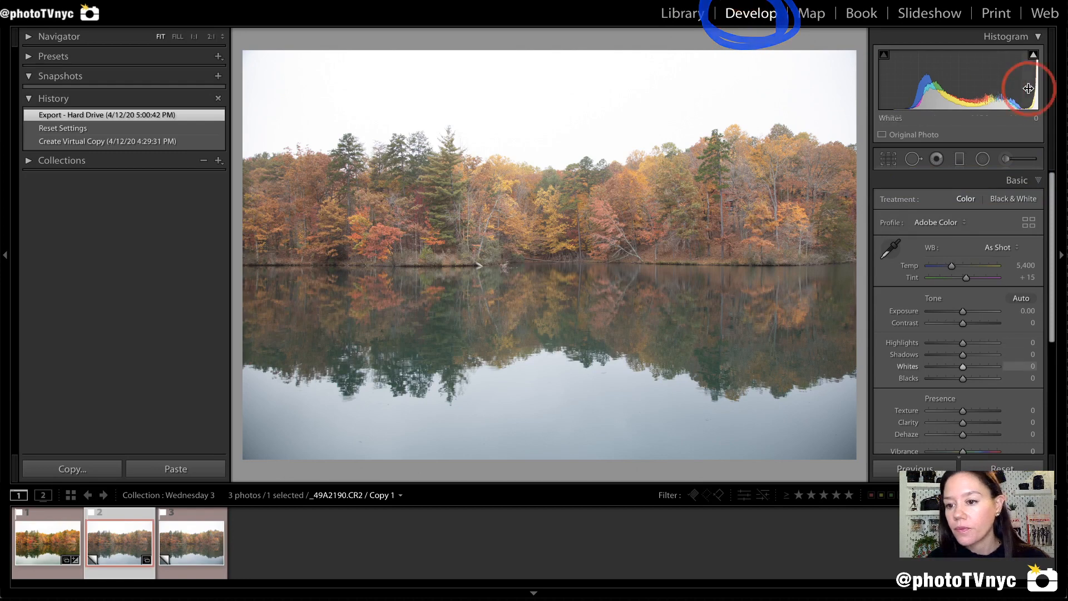
click(1038, 180)
click(1038, 180)
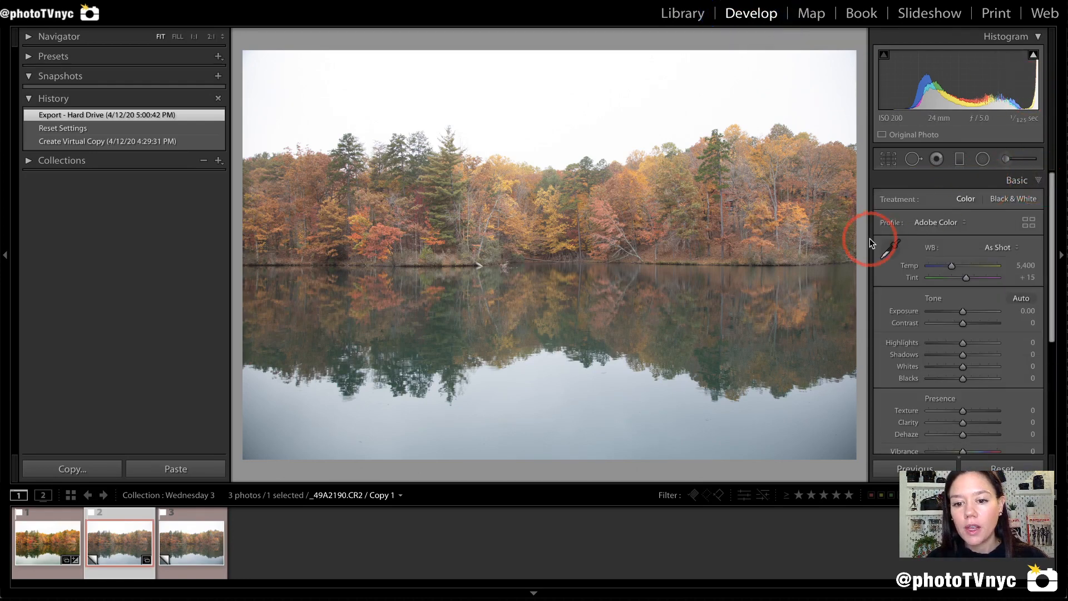
- Try the lake photo's Exposure at -0.40 and at +0.95 with a close-up check, resetting it after each trial
scroll(914, 322, down, 1)
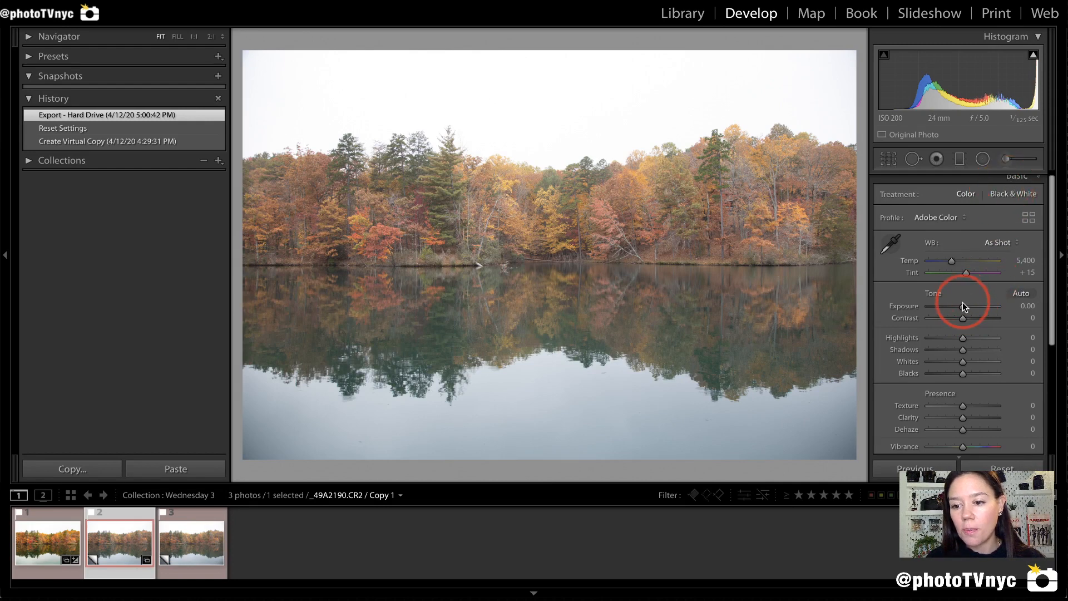
drag(963, 308, 959, 305)
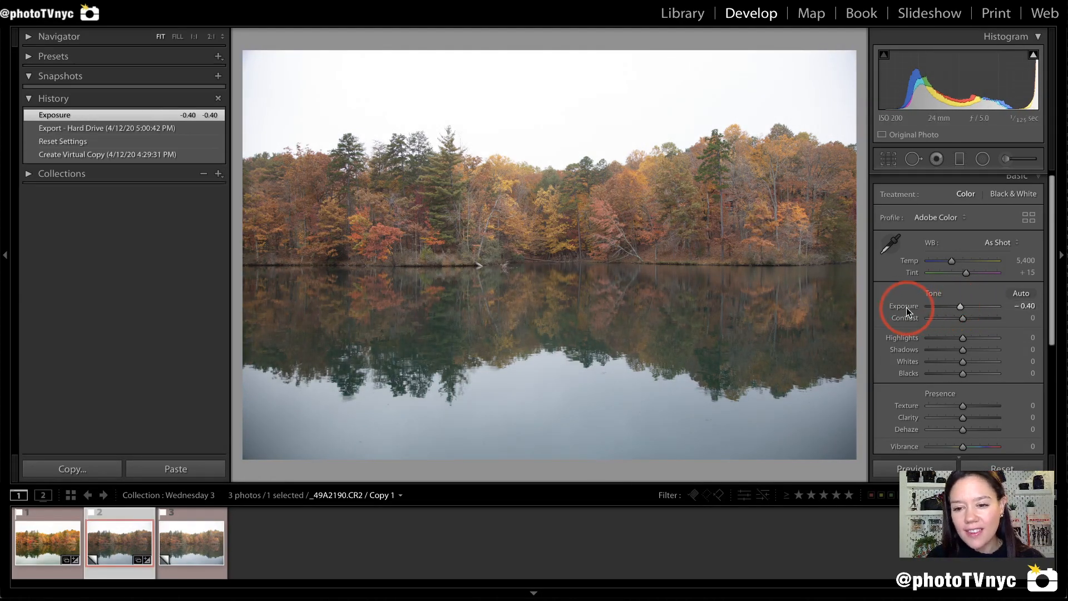
double_click(909, 307)
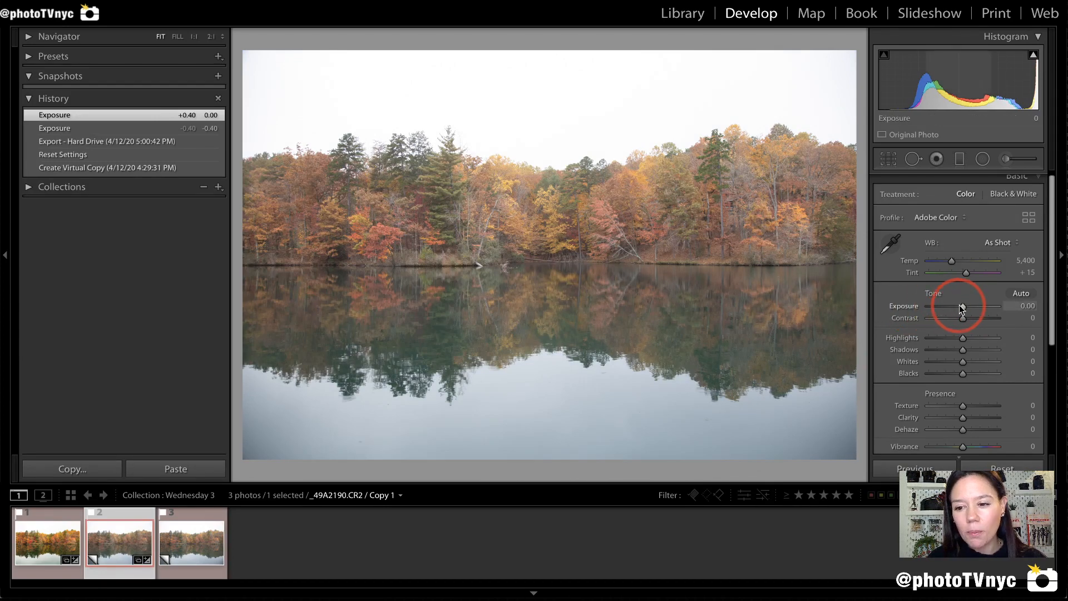
drag(962, 307, 968, 310)
click(656, 222)
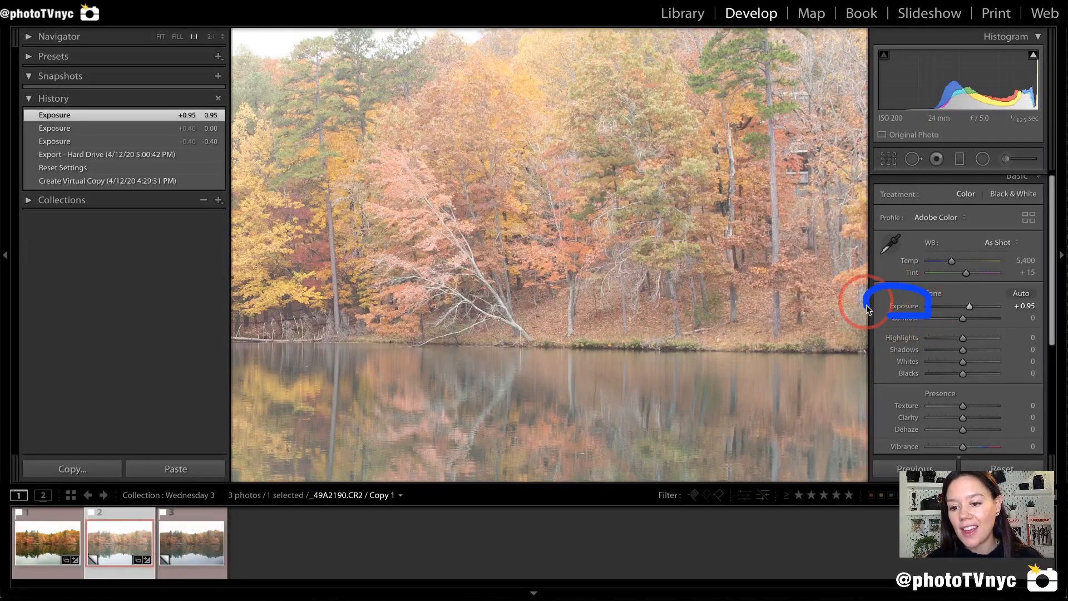
double_click(894, 307)
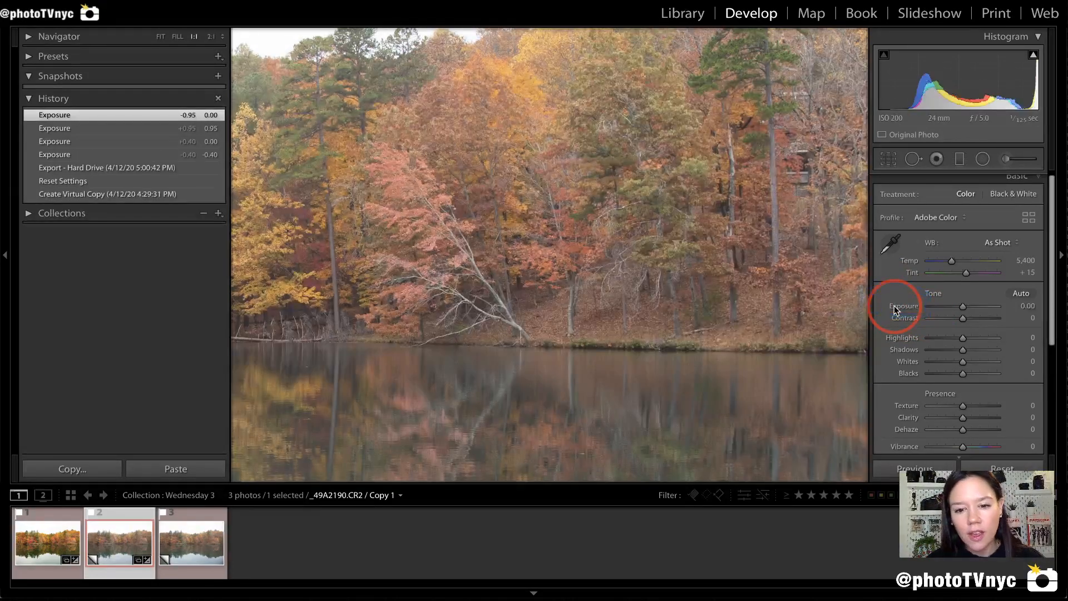
click(581, 278)
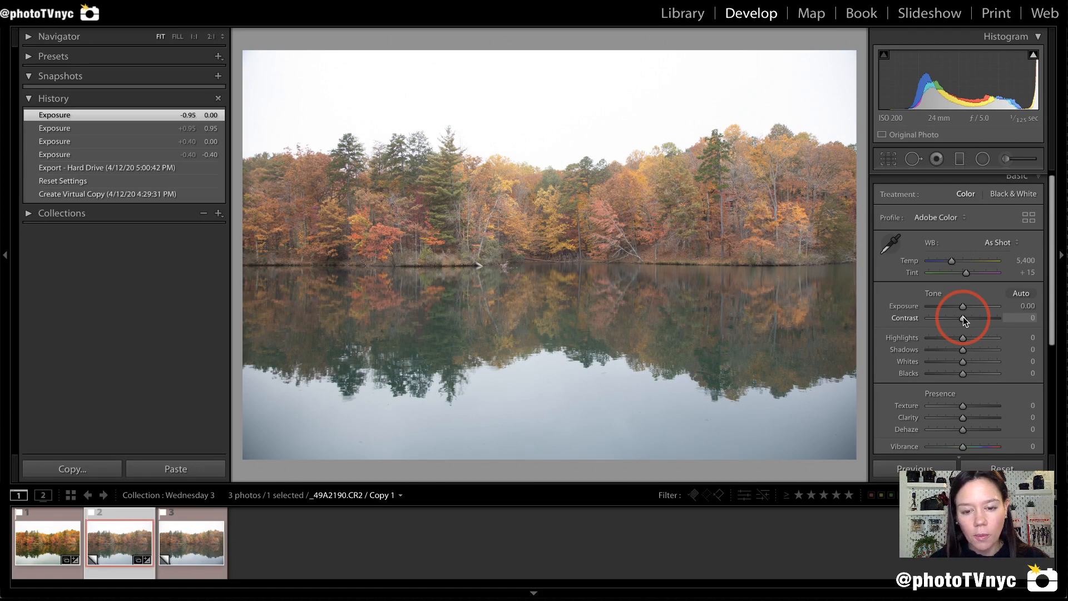
- Try raising the photo's Contrast to +26 and reset it to its default
drag(963, 316, 970, 318)
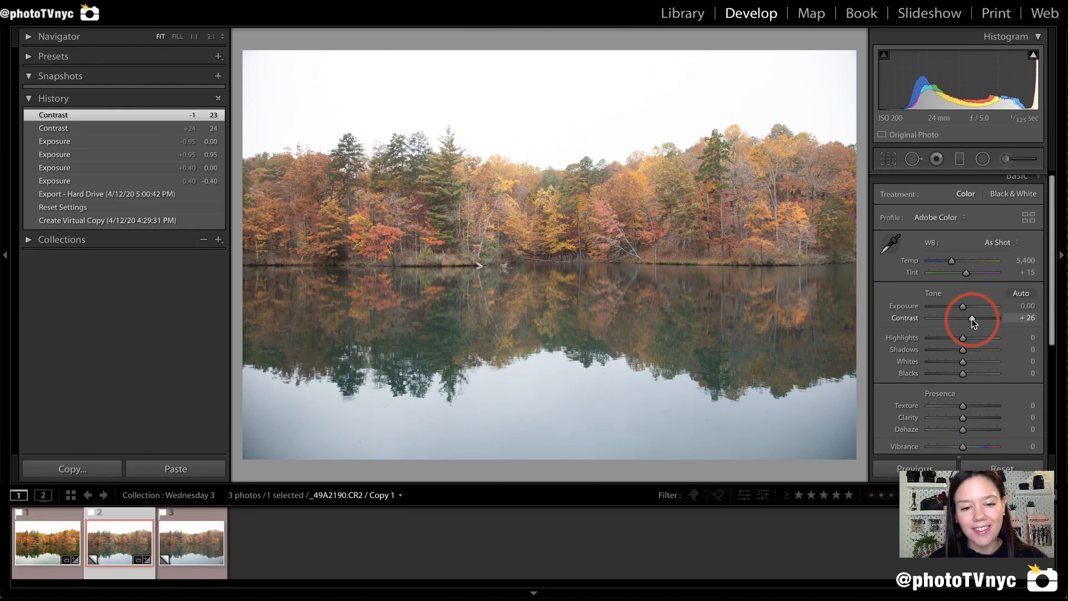
drag(972, 322, 972, 322)
mouse_move(237, 383)
mouse_down()
mouse_move(381, 411)
mouse_move(635, 377)
mouse_move(672, 386)
mouse_move(778, 379)
mouse_move(839, 214)
mouse_move(789, 163)
mouse_move(627, 179)
mouse_move(516, 159)
mouse_move(261, 156)
mouse_move(264, 307)
mouse_move(246, 378)
mouse_up()
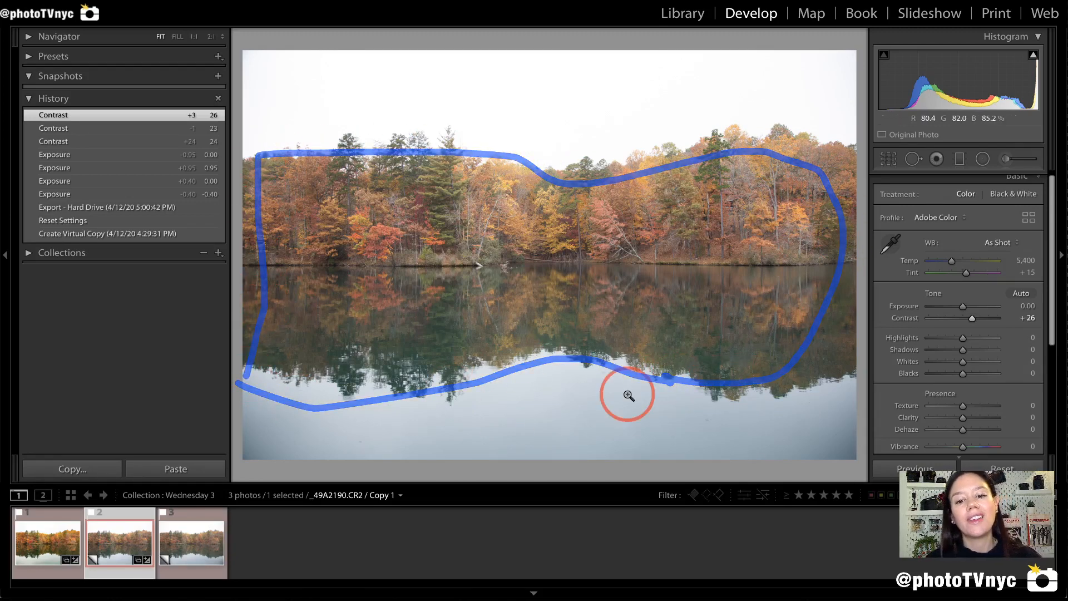
double_click(909, 320)
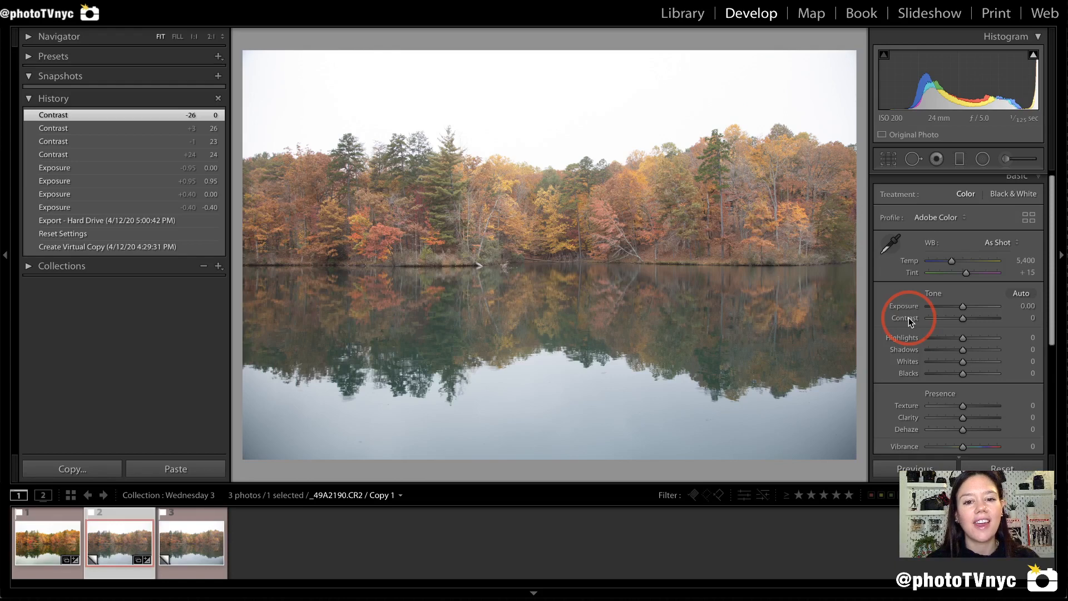
- Set the photo's Contrast to +36 and its Exposure to +0.15
drag(963, 317, 975, 320)
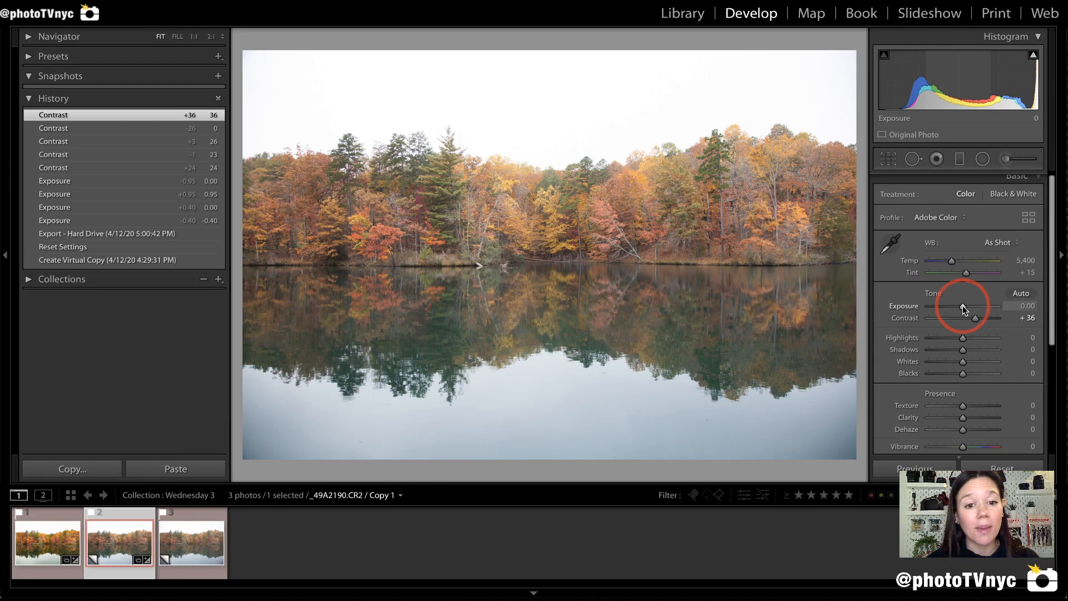
drag(964, 307, 964, 307)
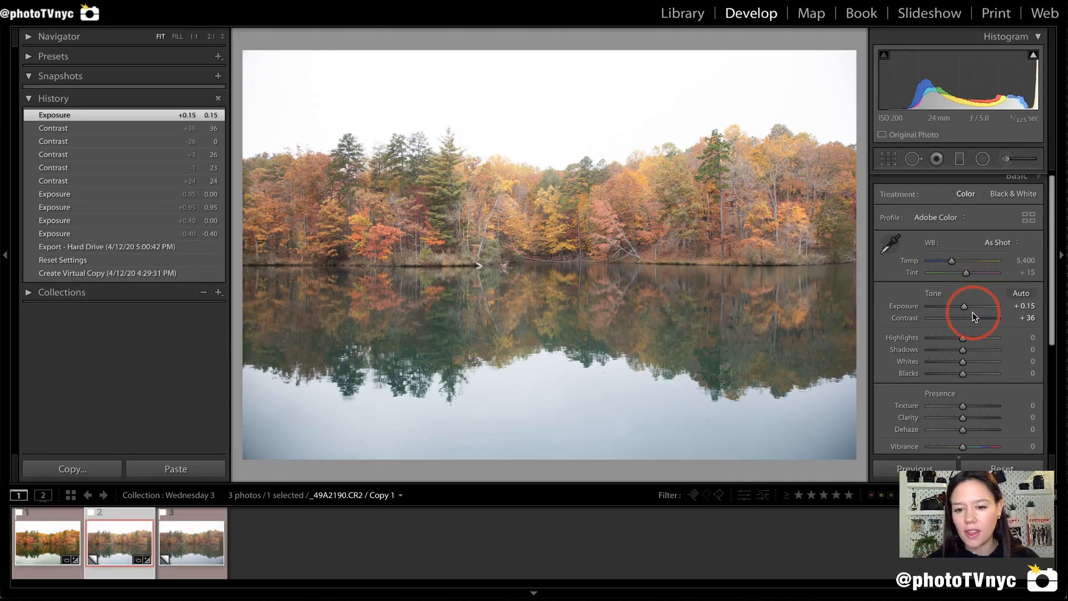
- Try the Blacks at -12, reset them, and set the Blacks to -18
scroll(972, 315, down, 4)
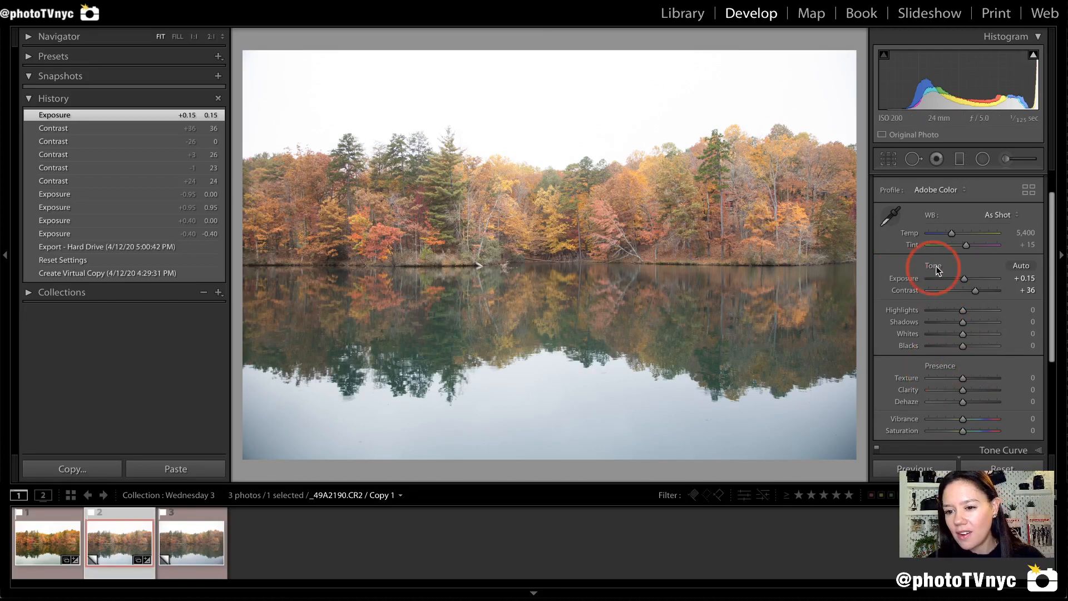
mouse_move(923, 263)
mouse_down()
mouse_move(880, 285)
mouse_move(885, 309)
mouse_move(929, 294)
mouse_move(922, 256)
mouse_move(908, 256)
mouse_move(893, 314)
mouse_move(926, 311)
mouse_move(914, 295)
mouse_move(886, 293)
mouse_move(869, 312)
mouse_move(881, 369)
mouse_move(917, 377)
mouse_move(935, 357)
mouse_move(927, 302)
mouse_up()
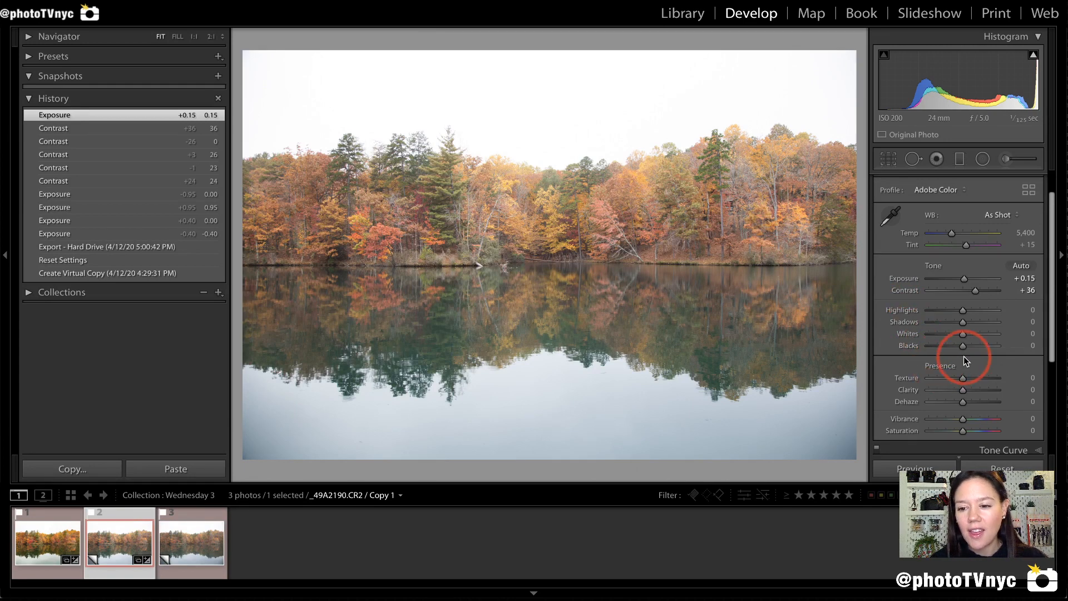
mouse_move(963, 349)
mouse_down()
mouse_move(998, 344)
mouse_move(895, 344)
mouse_move(1005, 348)
mouse_up()
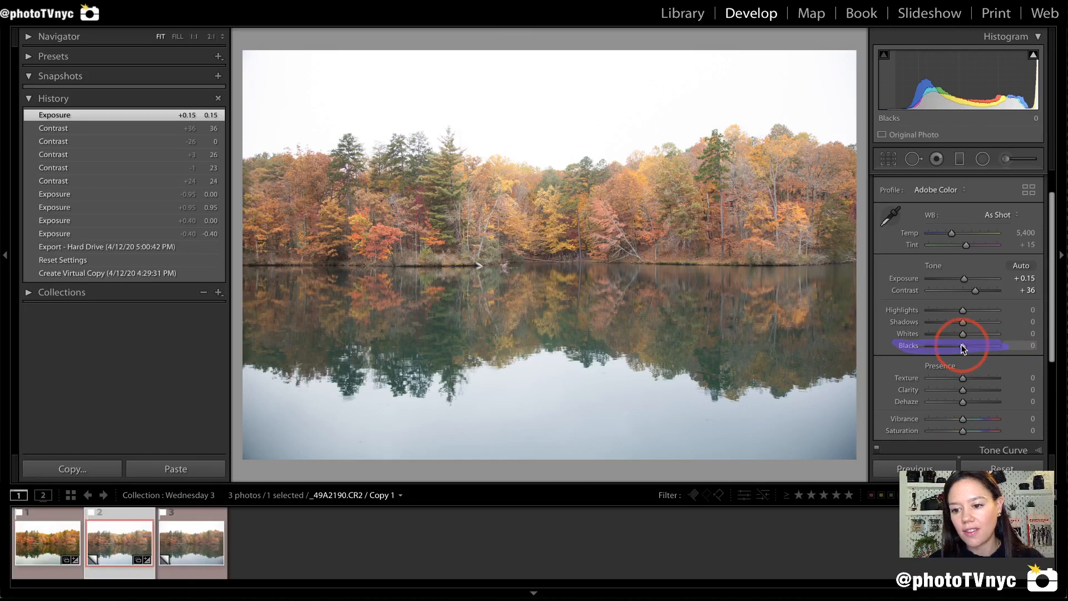
drag(962, 348, 958, 349)
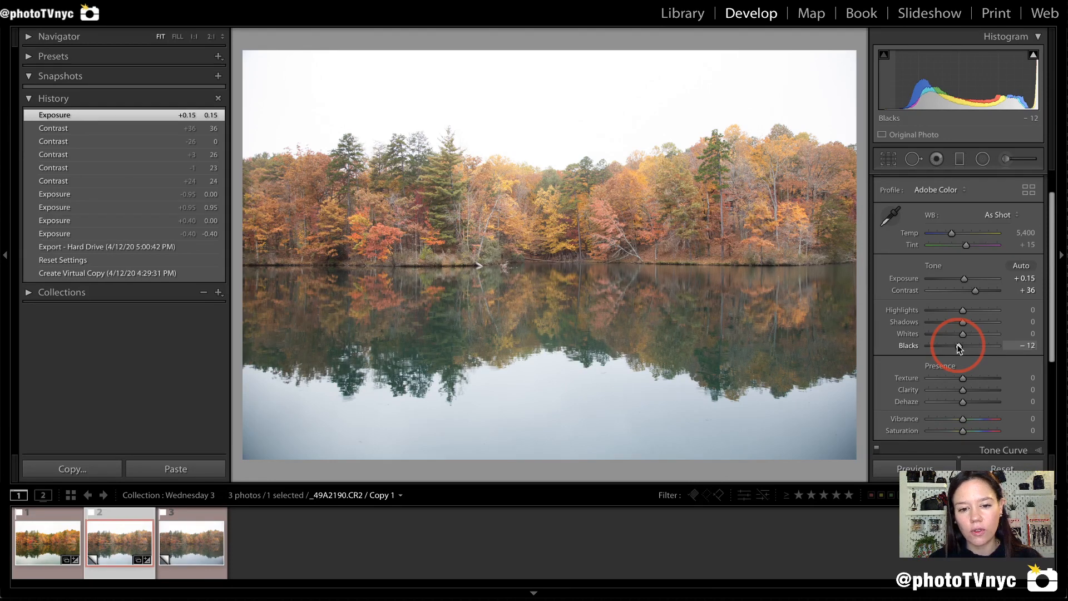
double_click(912, 346)
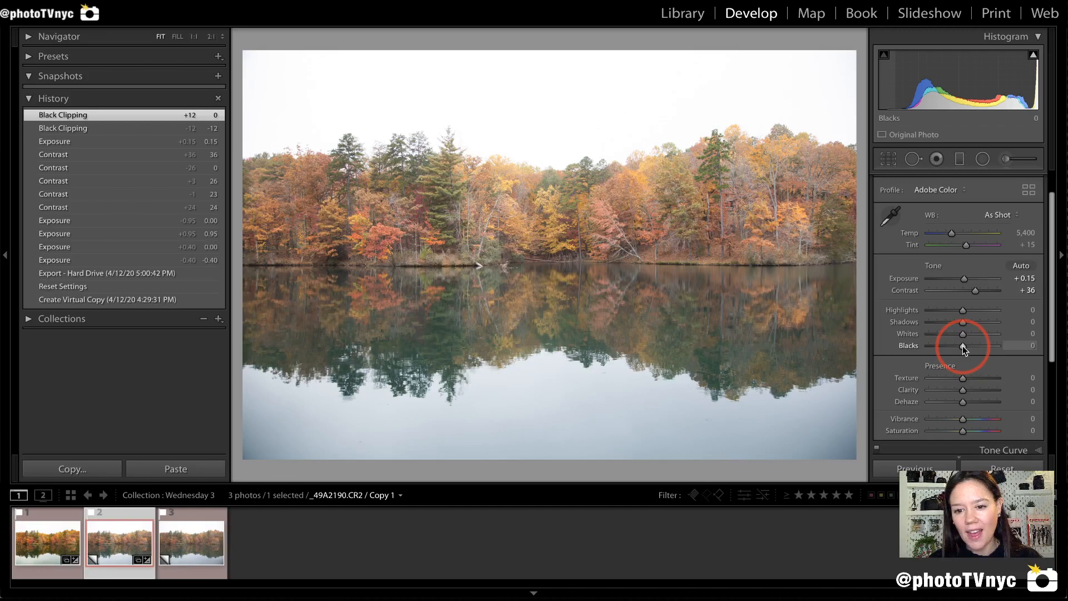
drag(962, 346, 956, 345)
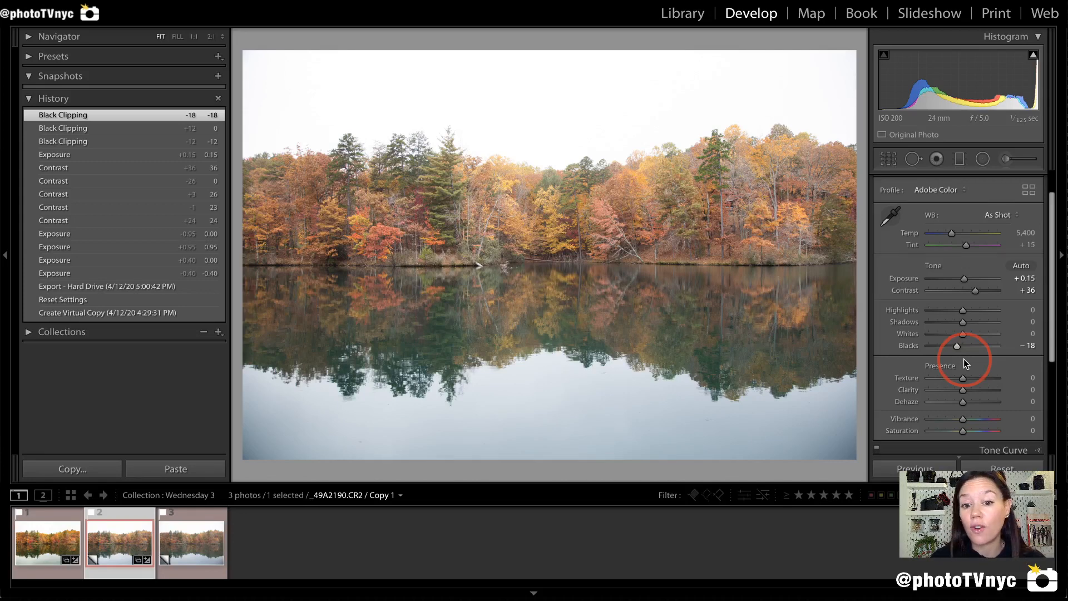
- Set Dehaze to +22 and compare the edited photo with the unedited virtual copy, Copy 2
scroll(961, 378, down, 1)
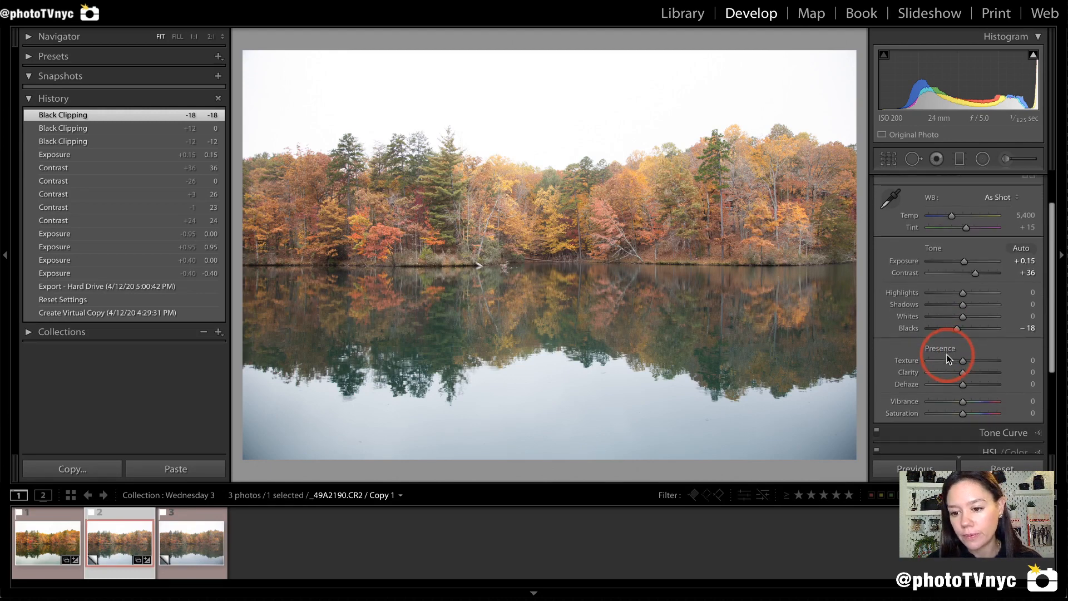
scroll(923, 385, down, 1)
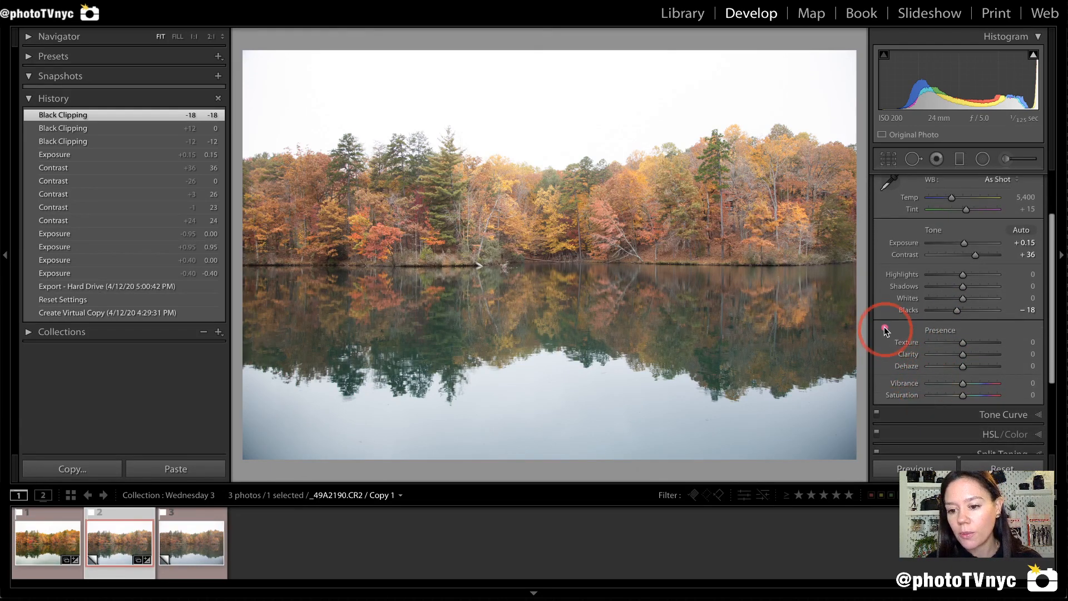
mouse_move(884, 327)
mouse_down()
mouse_move(916, 369)
mouse_move(1019, 373)
mouse_move(1036, 355)
mouse_move(1001, 319)
mouse_move(880, 330)
mouse_up()
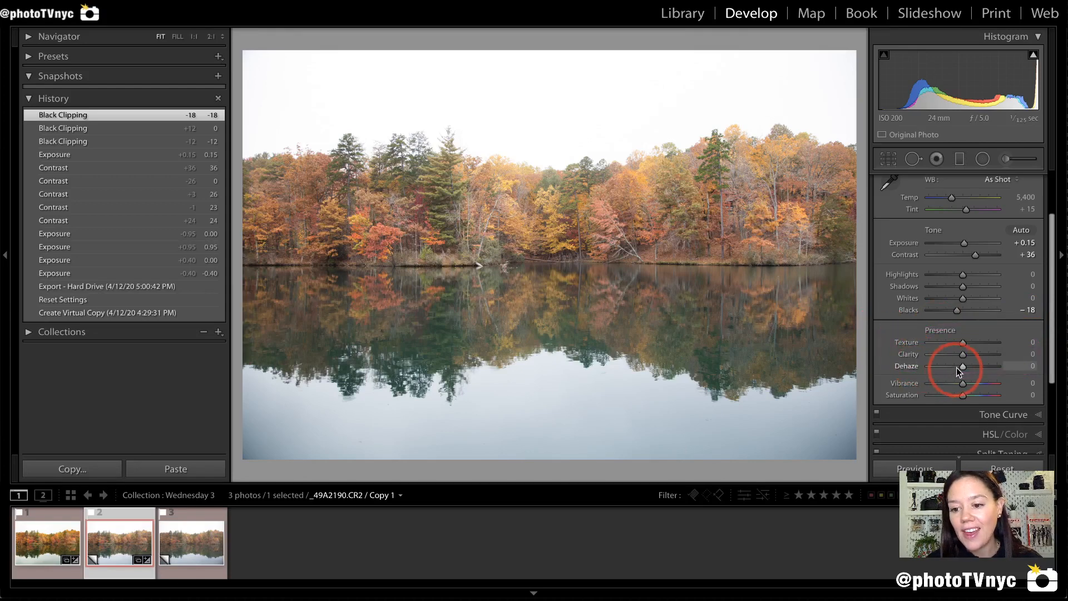
drag(964, 368, 967, 369)
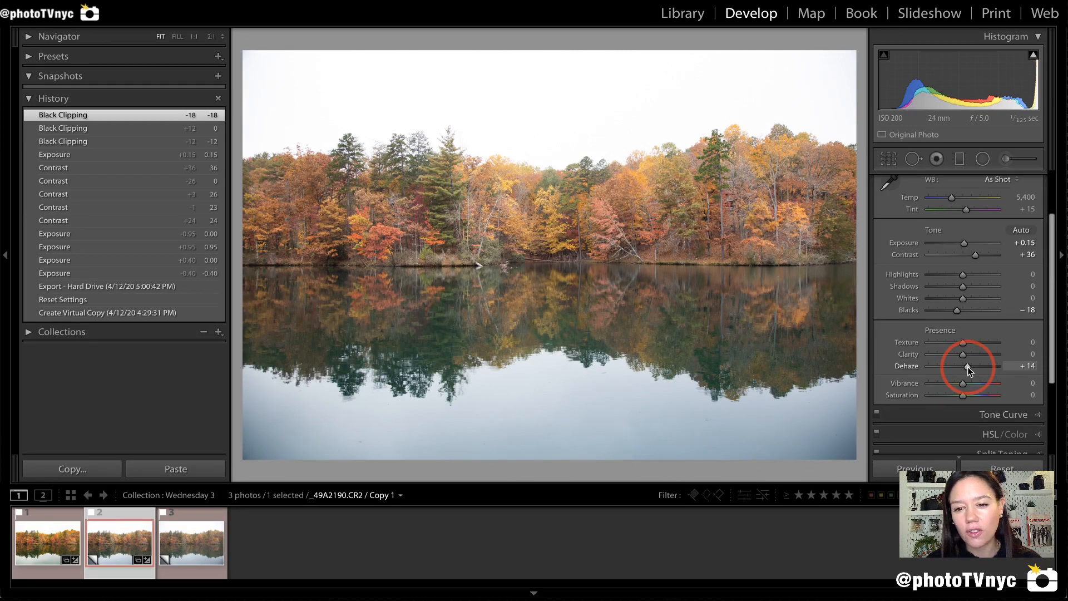
drag(969, 366, 969, 366)
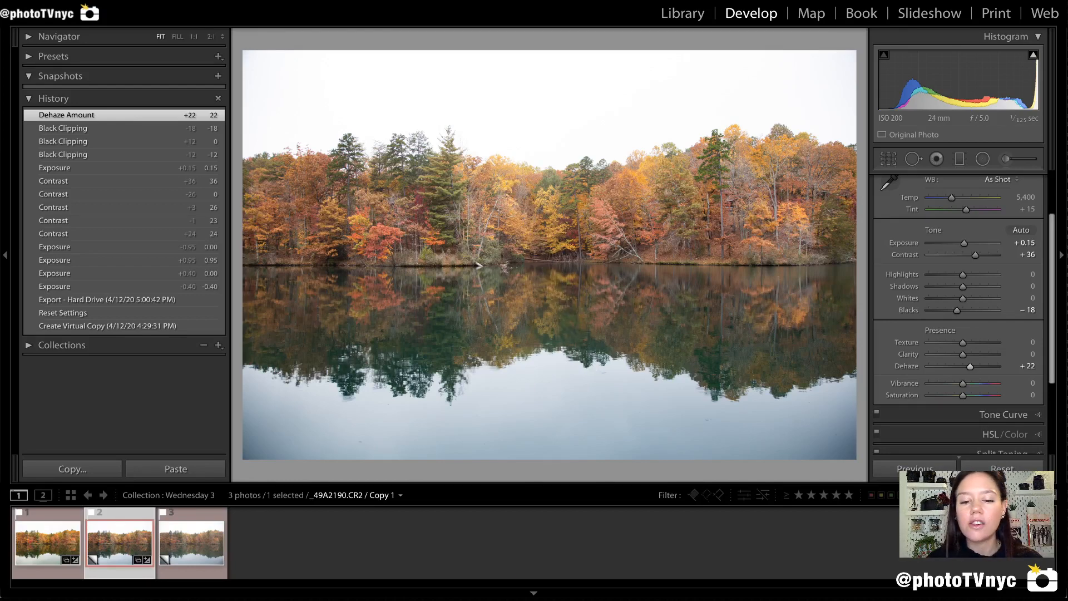
click(186, 549)
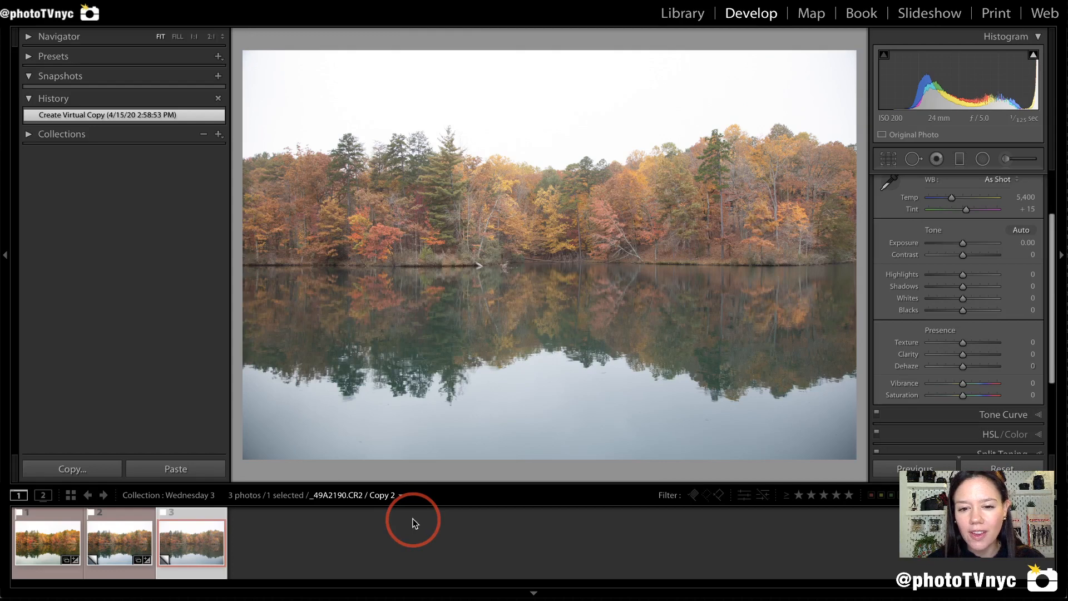
click(119, 542)
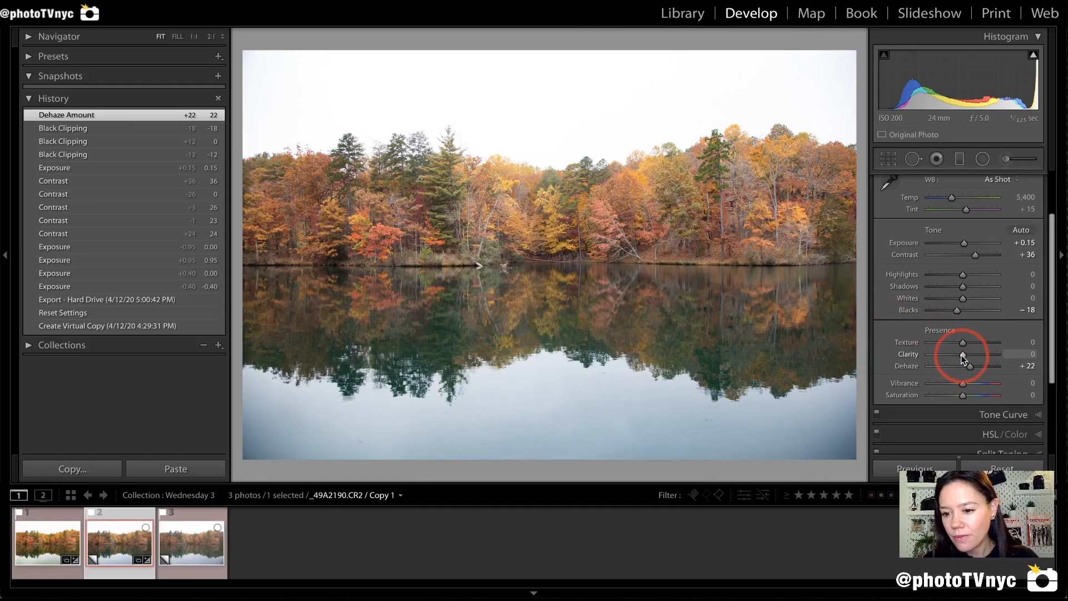
- Try Clarity at +16, inspect the autumn trees at up to 2:1 zoom, and reset Clarity
drag(962, 356, 967, 356)
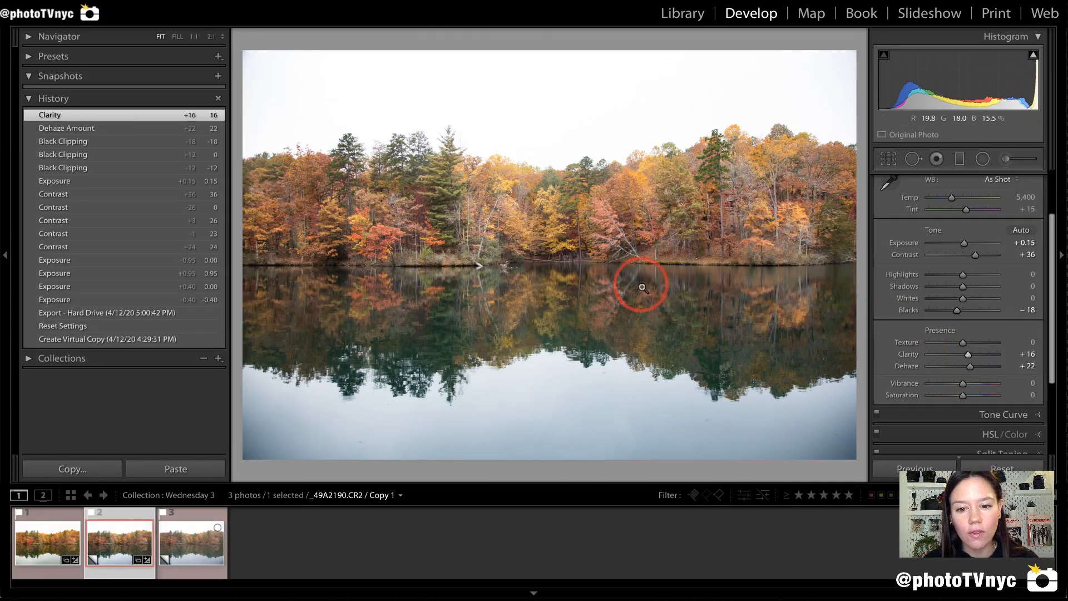
click(600, 211)
drag(378, 240, 689, 239)
drag(415, 236, 631, 268)
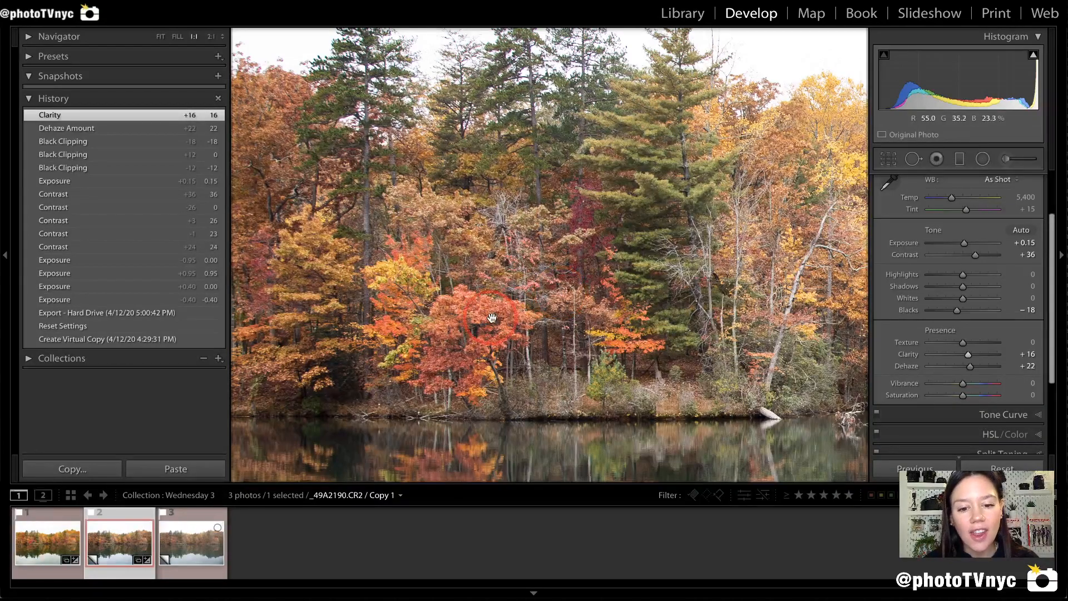
key(super+equal)
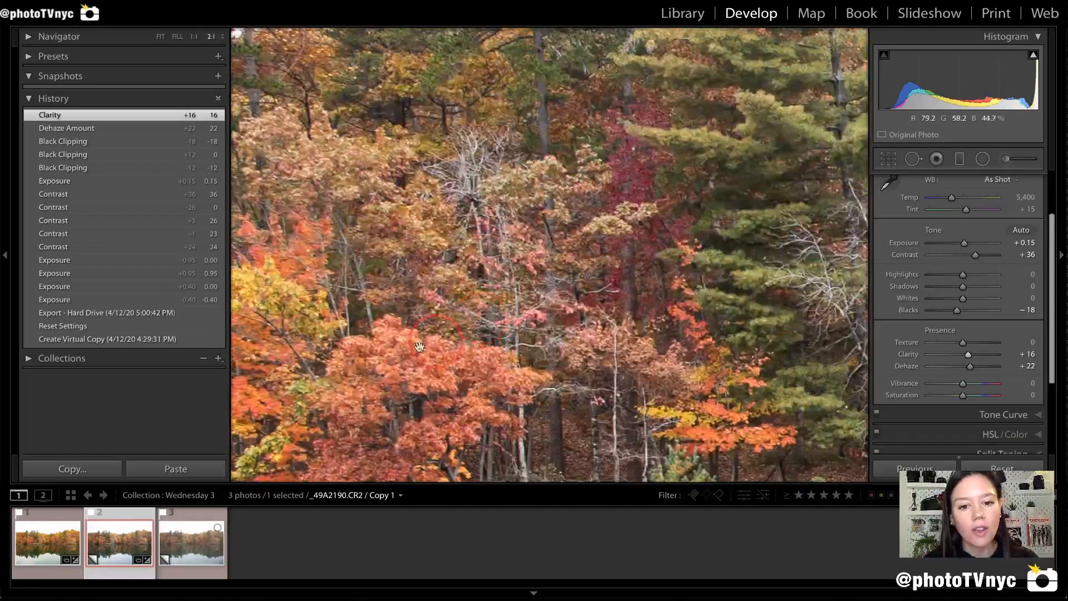
drag(387, 357, 644, 263)
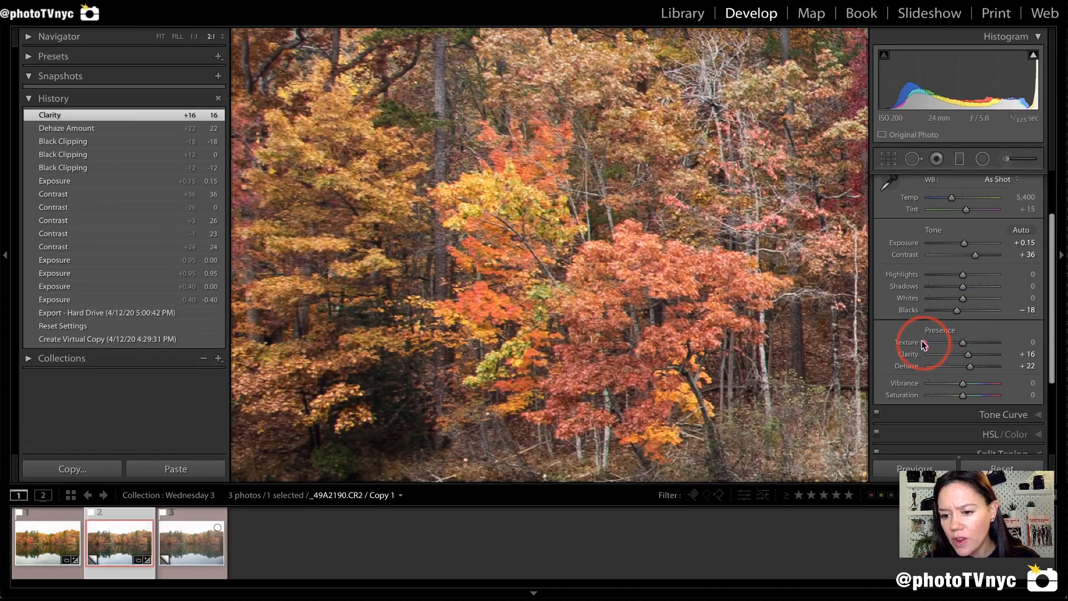
mouse_move(921, 344)
mouse_down()
mouse_move(875, 353)
mouse_move(886, 370)
mouse_move(929, 351)
mouse_up()
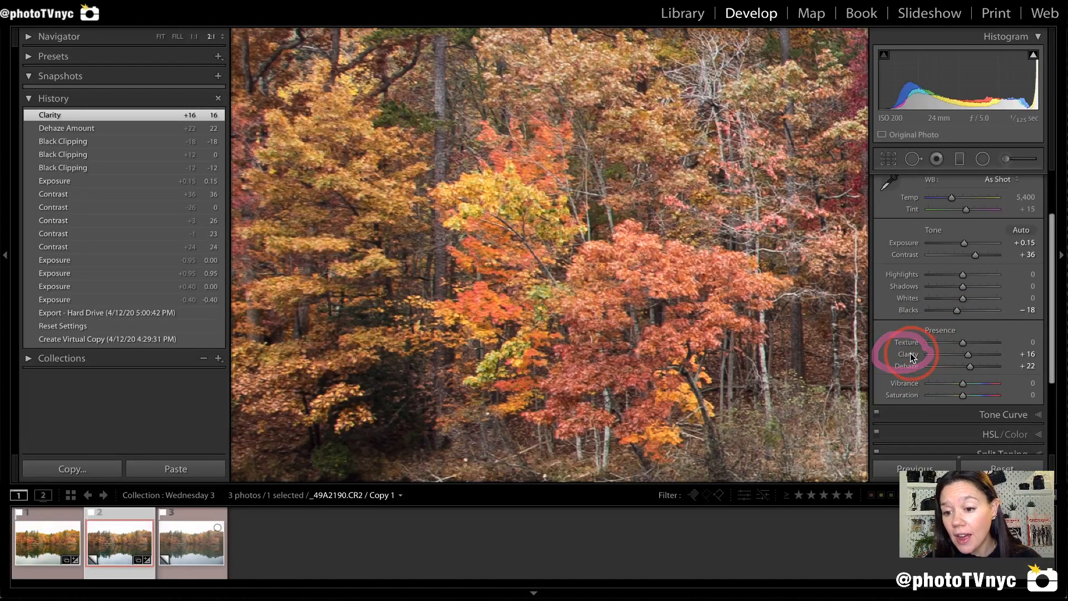
double_click(908, 354)
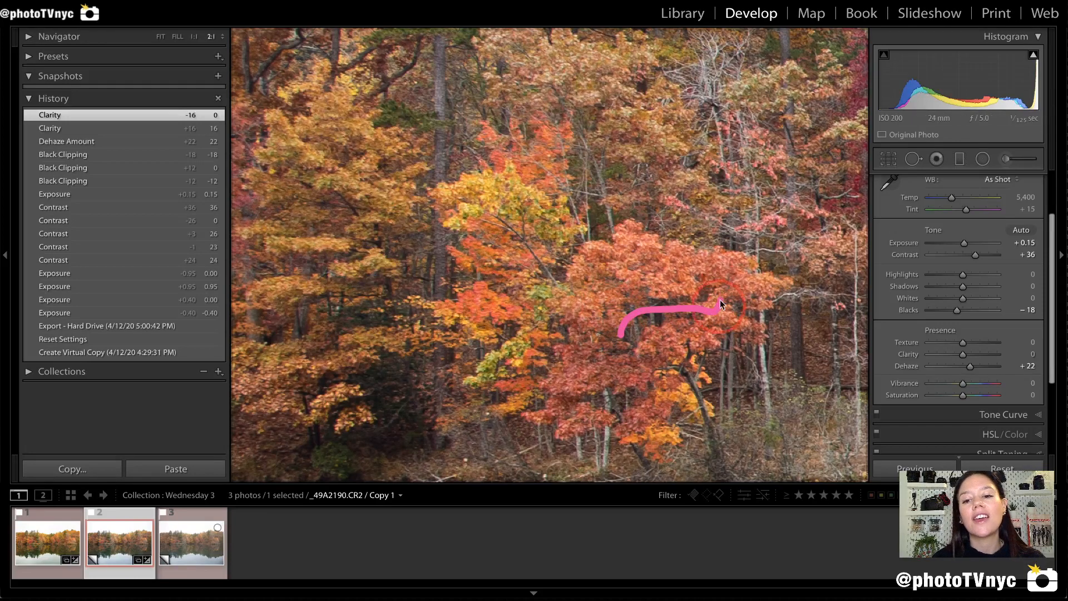
mouse_move(720, 300)
mouse_down()
mouse_move(618, 208)
mouse_move(558, 258)
mouse_move(528, 316)
mouse_move(535, 406)
mouse_move(585, 408)
mouse_move(622, 333)
mouse_up()
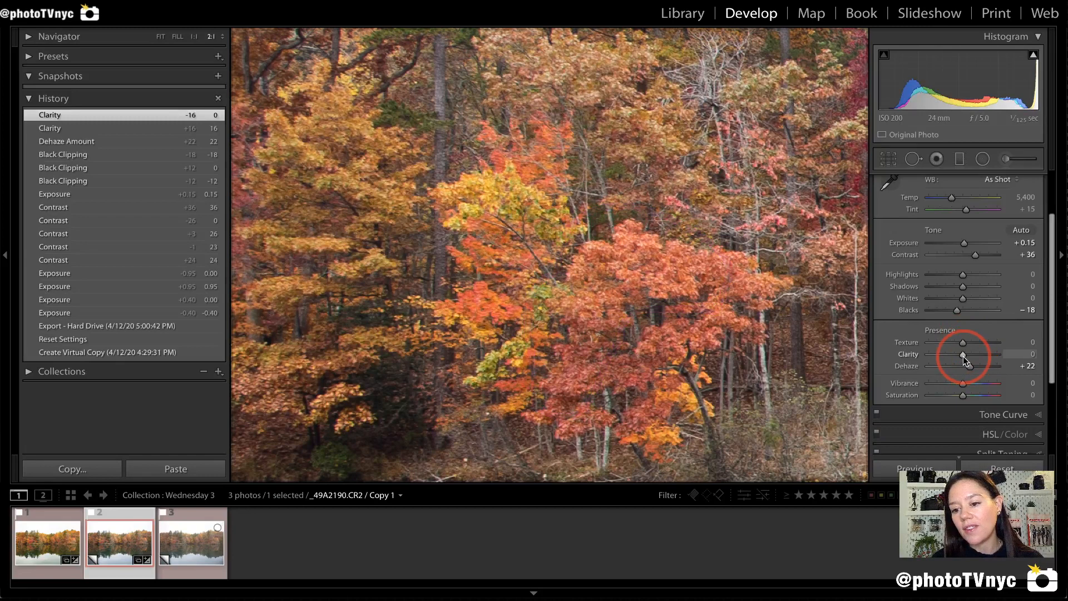
- Set the photo's Clarity to +33 and its Texture to +22
drag(962, 353, 963, 353)
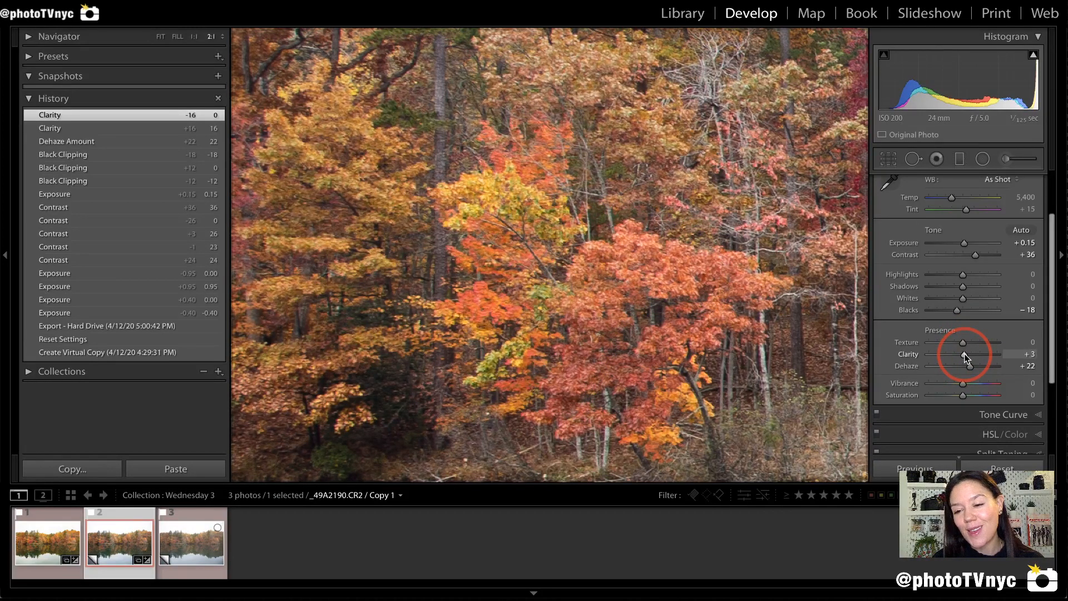
drag(964, 354, 973, 352)
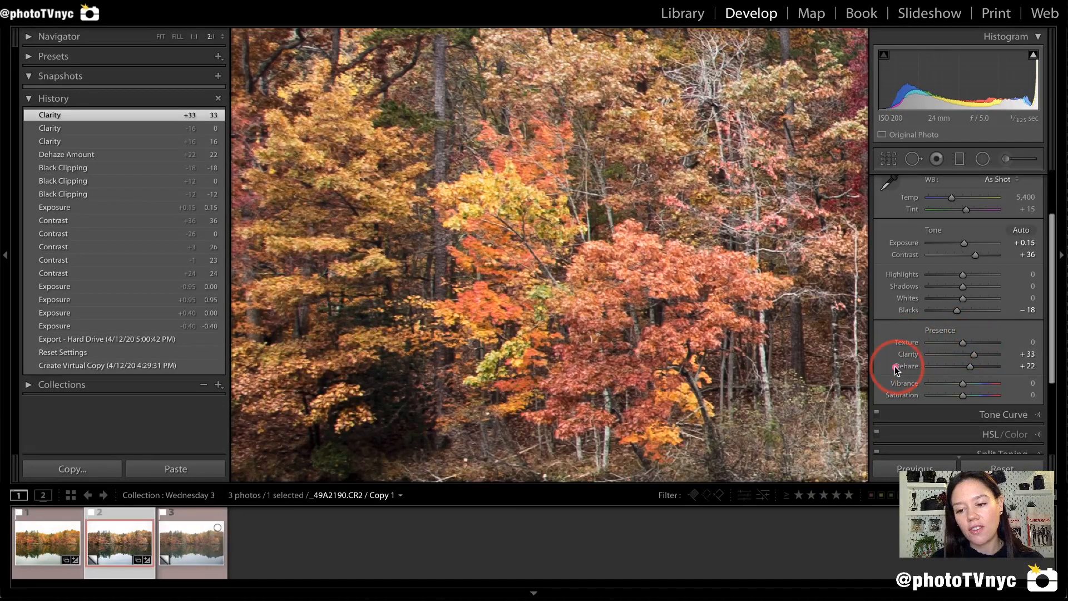
mouse_move(888, 374)
mouse_down()
mouse_move(928, 376)
mouse_move(927, 342)
mouse_move(886, 355)
mouse_up()
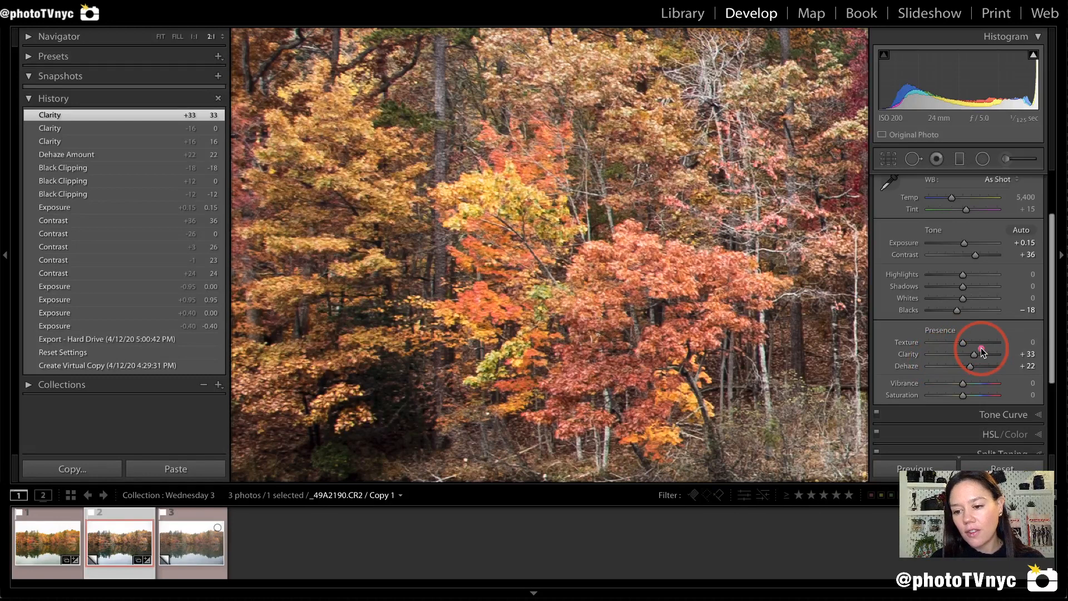
mouse_move(980, 350)
mouse_down()
mouse_move(966, 388)
mouse_move(1002, 353)
mouse_move(973, 337)
mouse_move(1021, 354)
mouse_move(1008, 355)
mouse_move(1016, 385)
mouse_move(1048, 367)
mouse_move(1041, 329)
mouse_move(869, 333)
mouse_move(914, 369)
mouse_move(884, 322)
mouse_move(970, 343)
mouse_up()
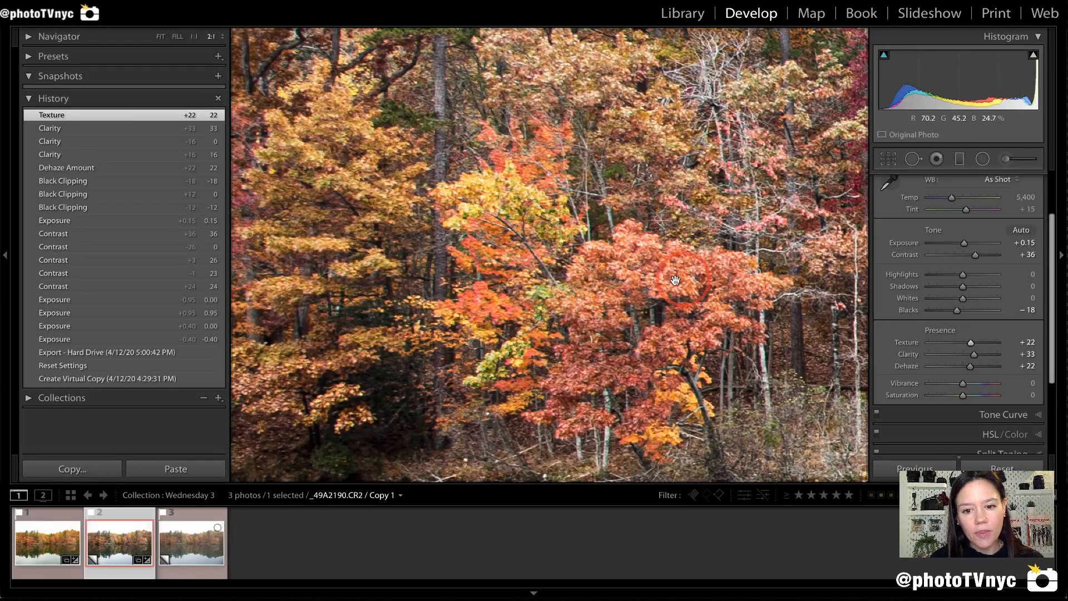
- Inspect the leaf and branch detail at 2:1 zoom and compare it with the unedited virtual copy, Copy 2
drag(720, 245, 464, 395)
drag(482, 267, 702, 390)
drag(556, 333, 757, 240)
drag(546, 236, 529, 139)
drag(562, 303, 504, 248)
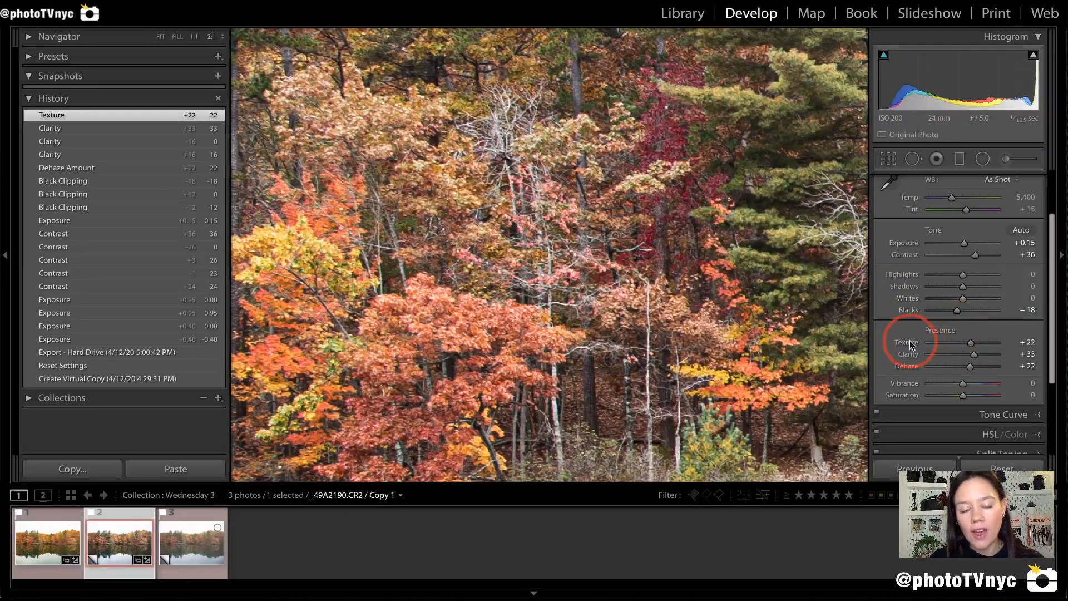
click(185, 548)
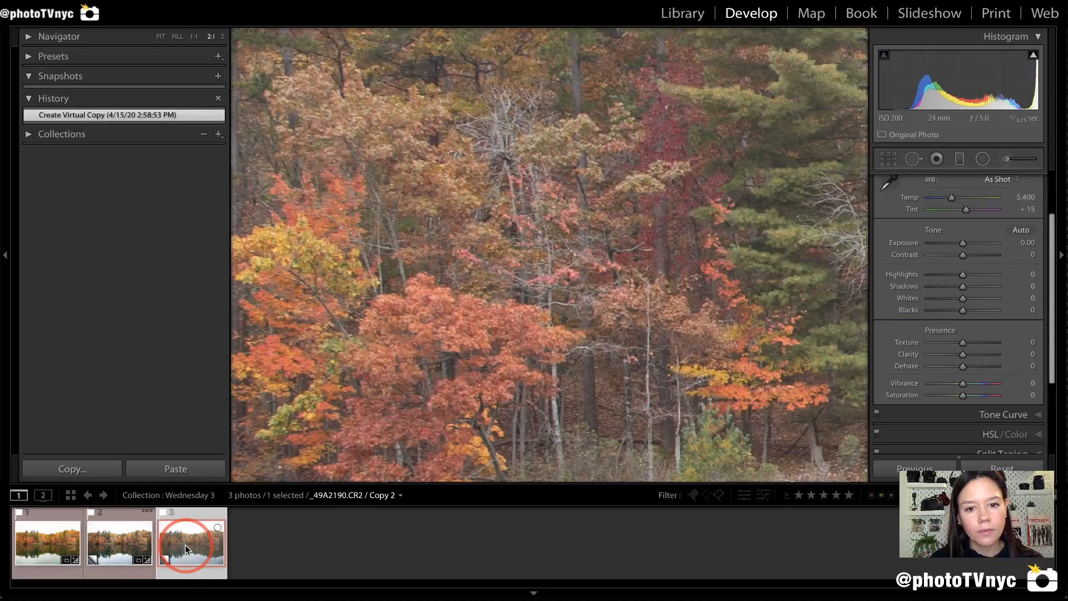
click(117, 545)
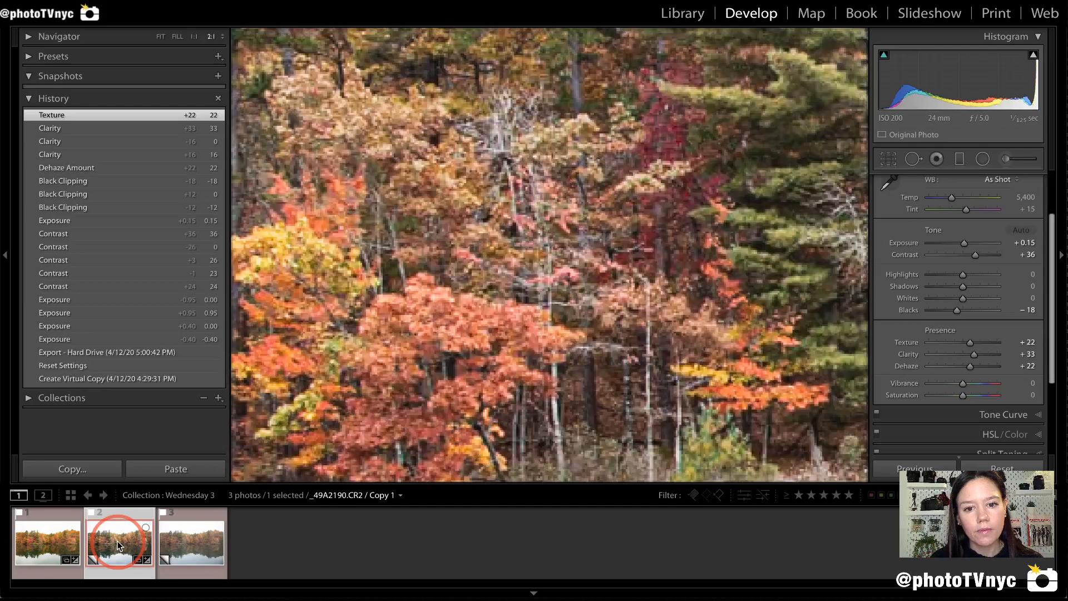
click(189, 546)
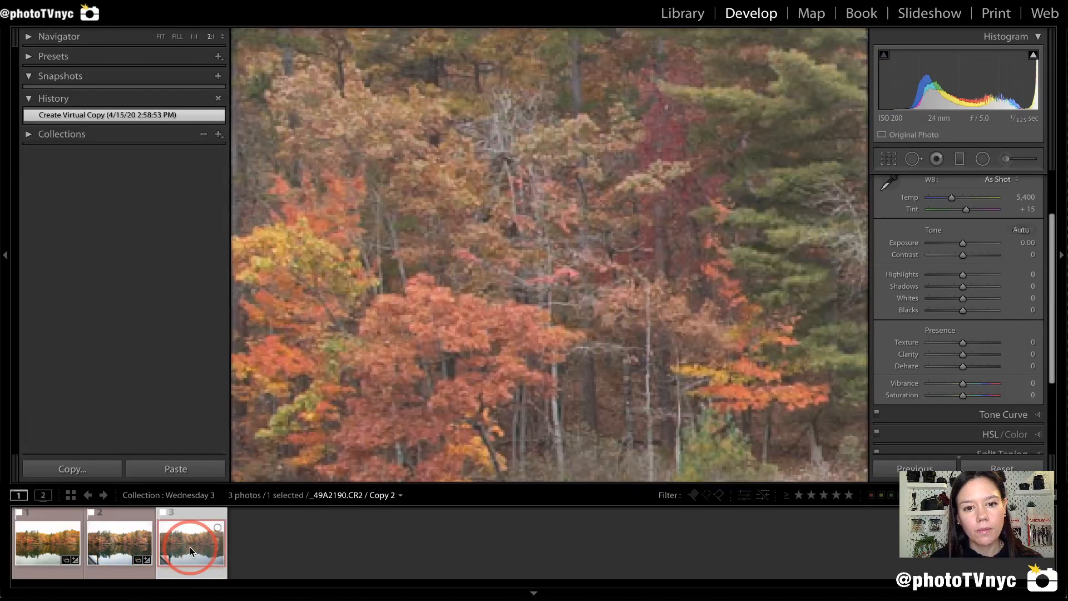
click(118, 545)
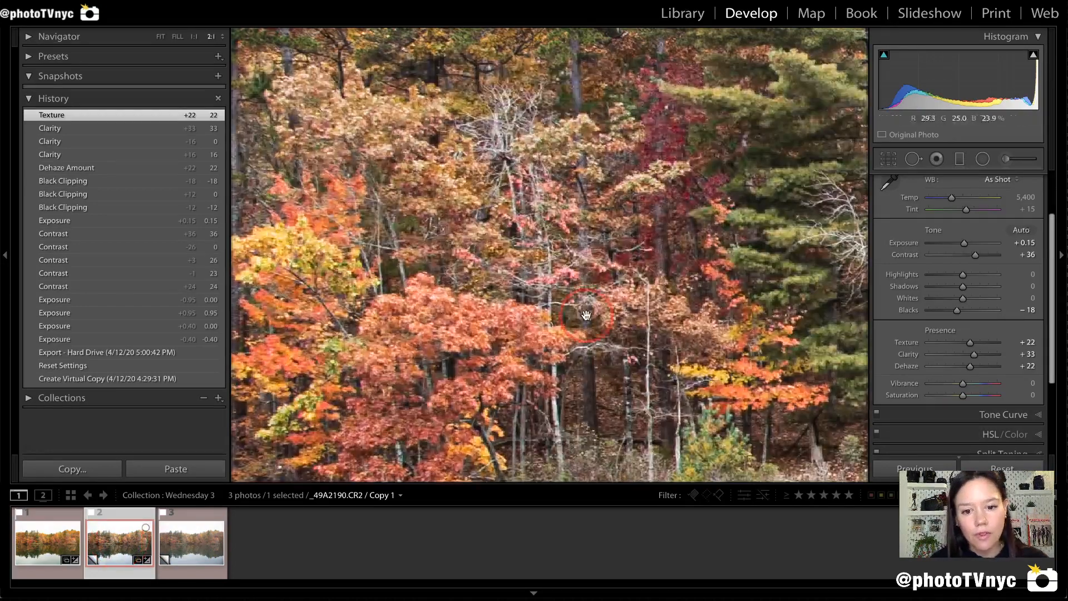
- Fit the whole photo in view and compare it with the unedited Copy 2, returning to Copy 1
click(520, 318)
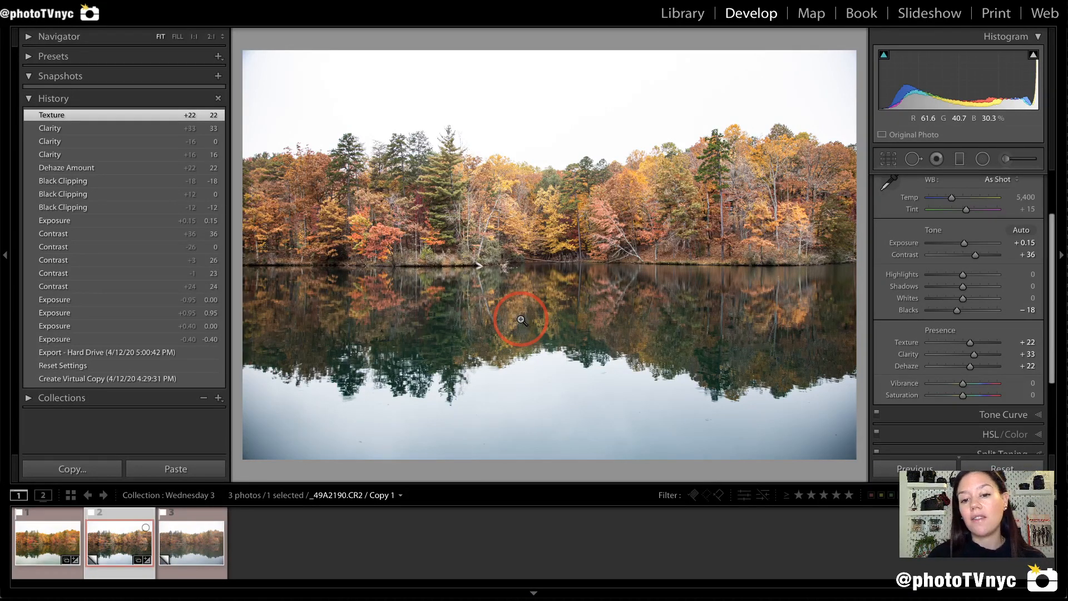
click(183, 547)
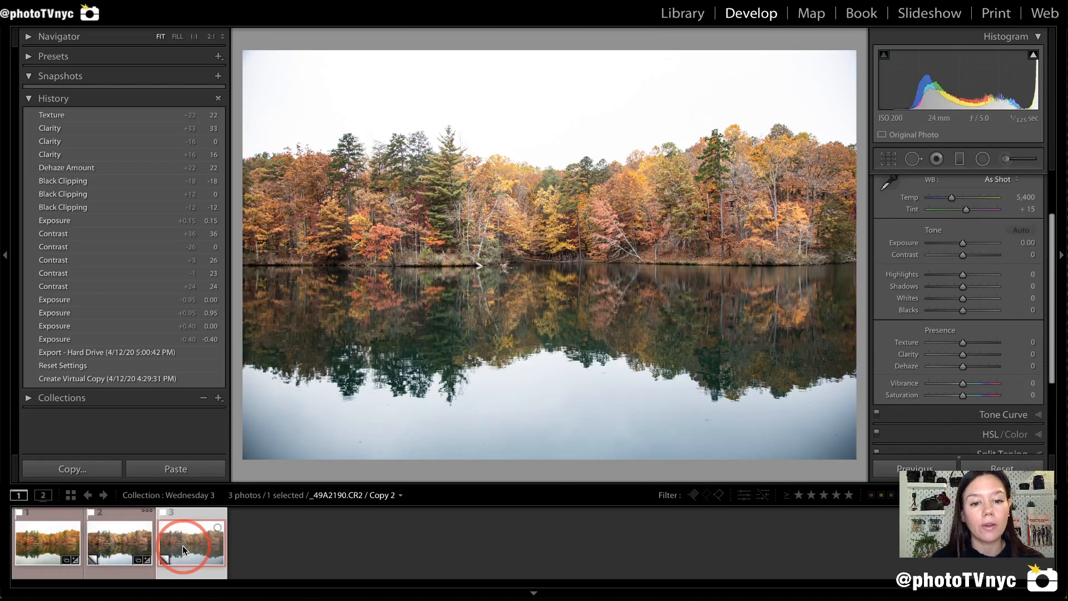
click(123, 542)
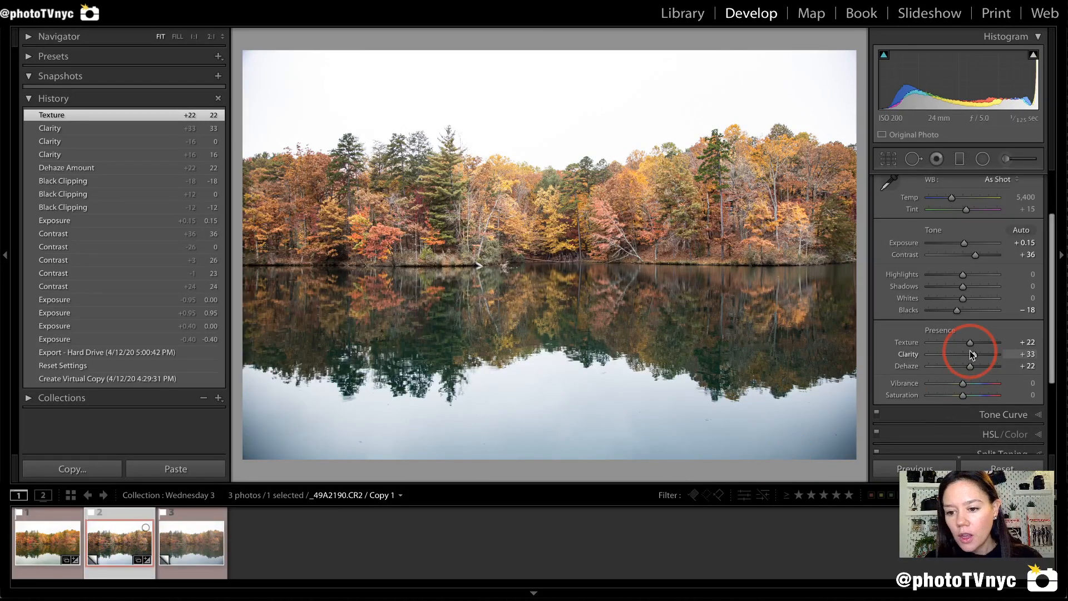
- Try Vibrance at +60, reset it, and set the Saturation to +30
scroll(971, 354, down, 1)
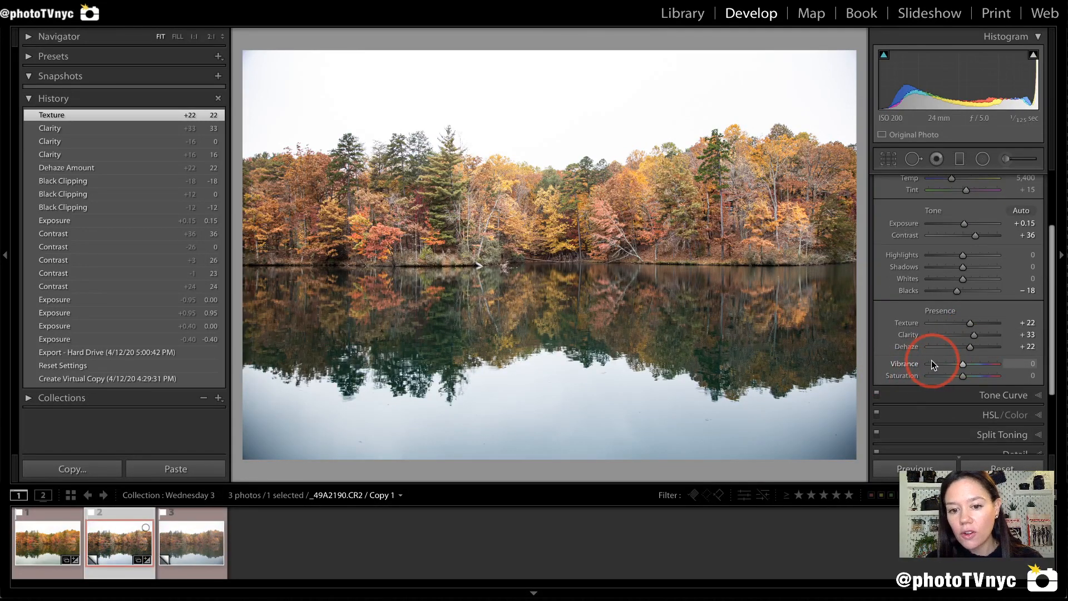
scroll(1030, 313, up, 3)
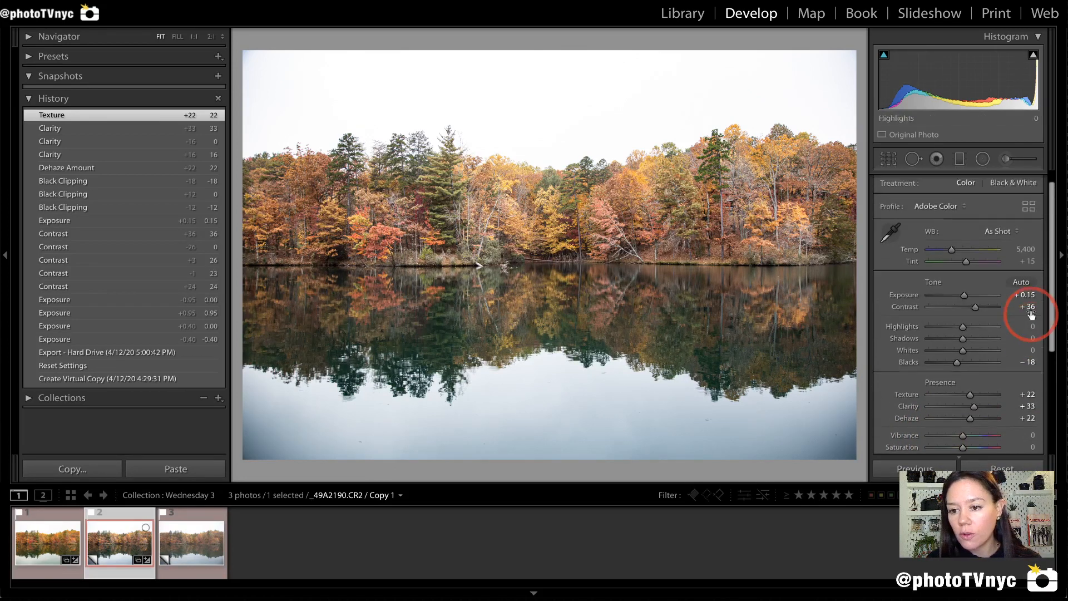
scroll(1031, 314, down, 2)
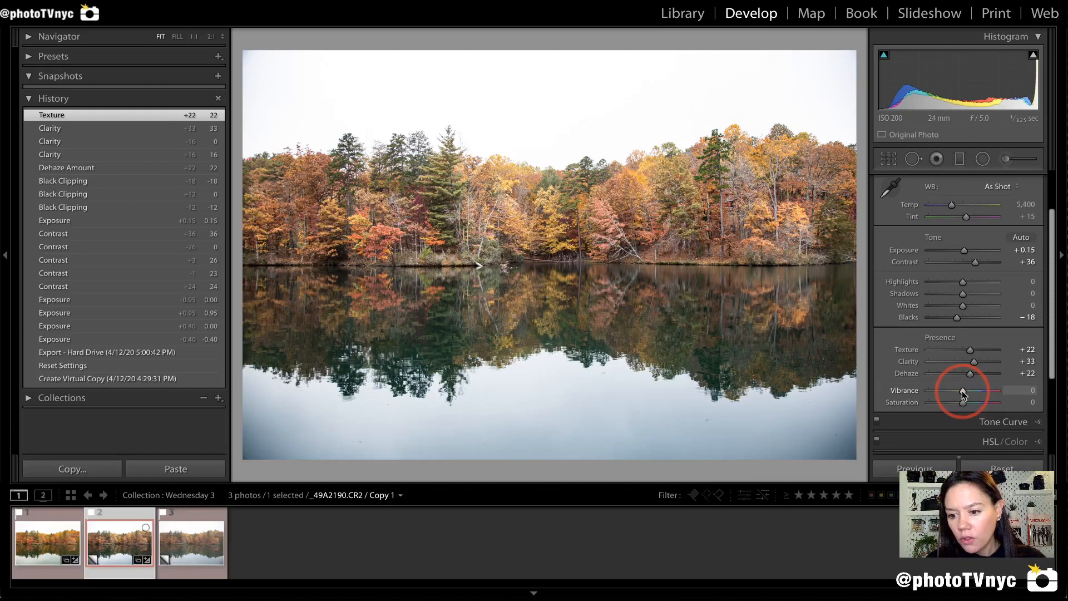
drag(963, 393, 984, 392)
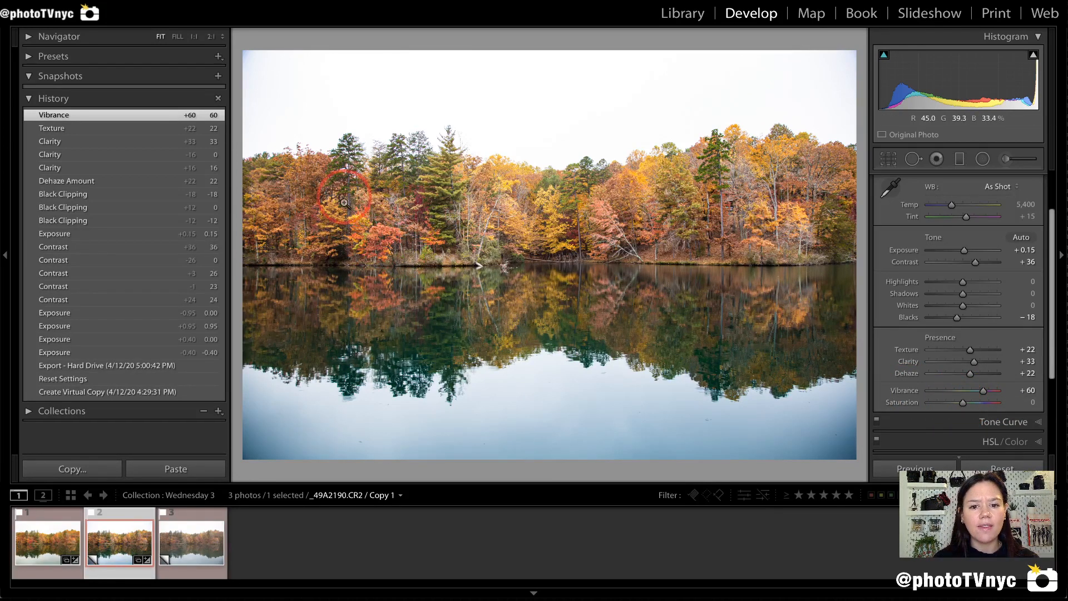
double_click(905, 391)
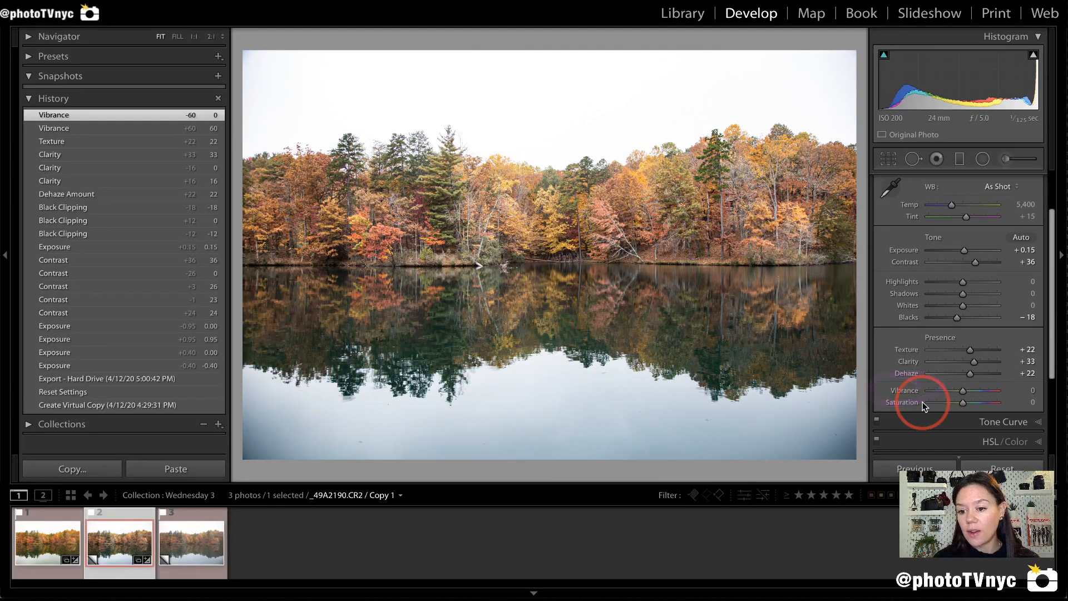
mouse_move(934, 397)
mouse_down()
mouse_move(872, 440)
mouse_move(924, 406)
mouse_move(974, 402)
mouse_up()
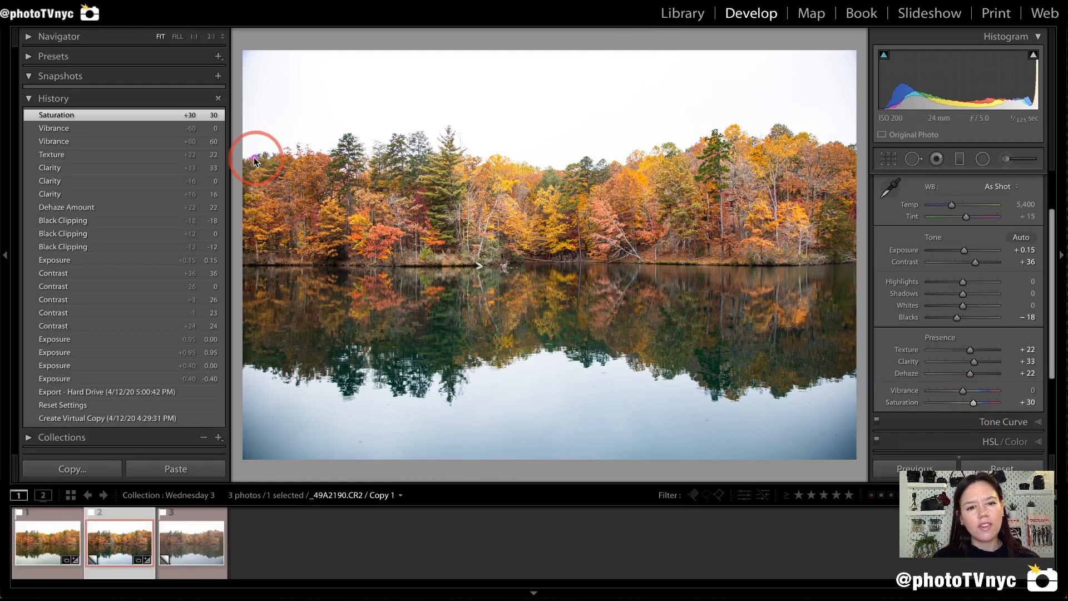
mouse_move(257, 149)
mouse_down()
mouse_move(422, 116)
mouse_move(769, 157)
mouse_move(811, 138)
mouse_move(761, 51)
mouse_move(315, 62)
mouse_up()
mouse_move(251, 363)
mouse_down()
mouse_move(250, 427)
mouse_move(367, 484)
mouse_move(783, 495)
mouse_move(842, 404)
mouse_move(571, 379)
mouse_move(369, 395)
mouse_move(261, 385)
mouse_up()
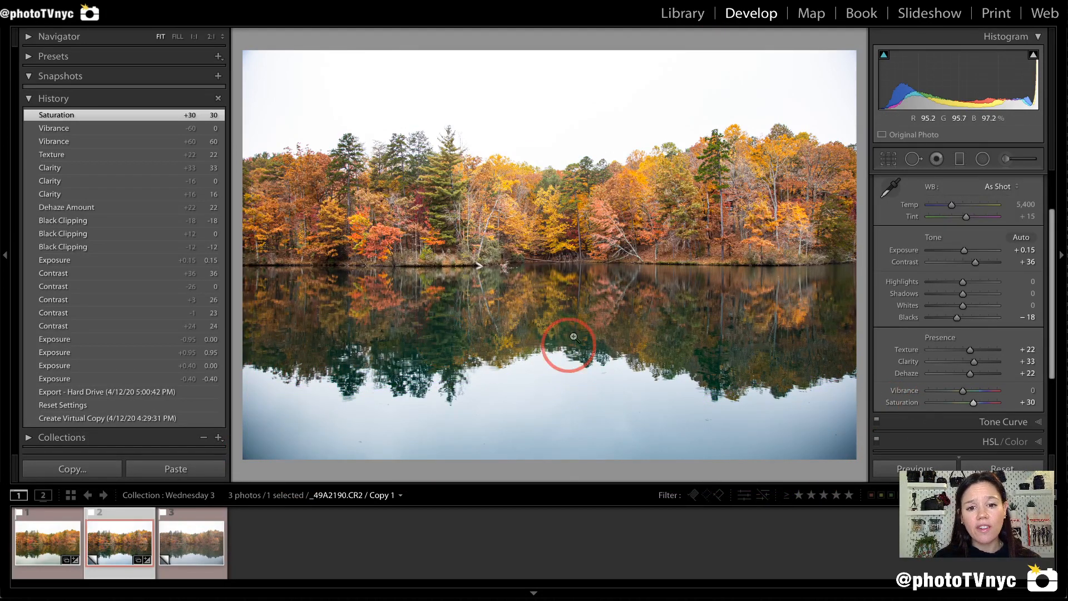
mouse_move(249, 378)
mouse_down()
mouse_move(500, 410)
mouse_move(614, 387)
mouse_move(724, 398)
mouse_move(861, 379)
mouse_move(847, 139)
mouse_move(731, 133)
mouse_move(623, 158)
mouse_move(526, 160)
mouse_move(336, 124)
mouse_move(254, 136)
mouse_move(241, 155)
mouse_move(248, 371)
mouse_up()
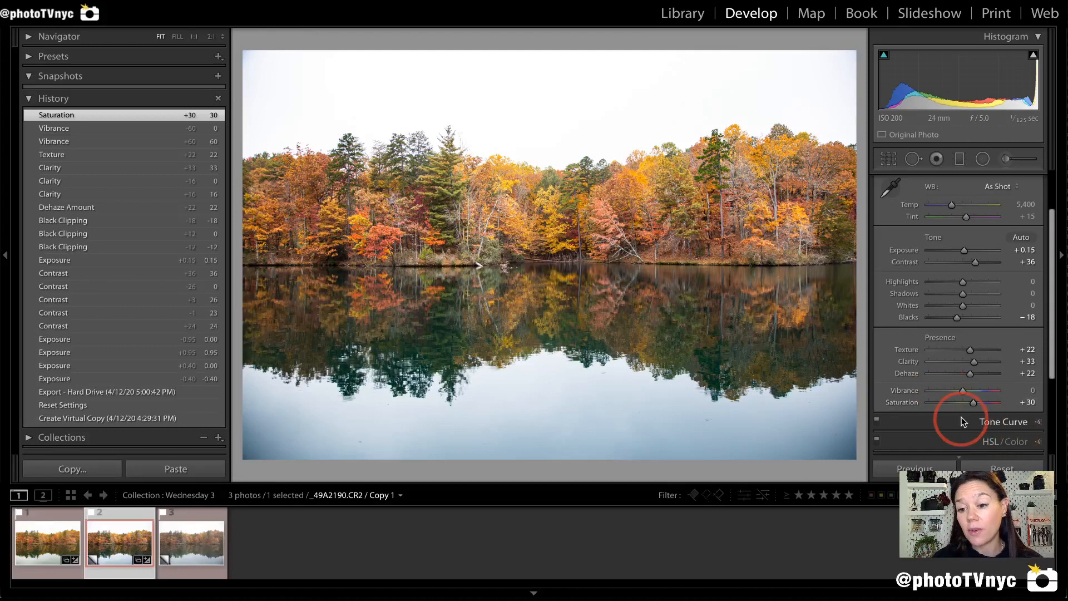
drag(988, 396, 1032, 388)
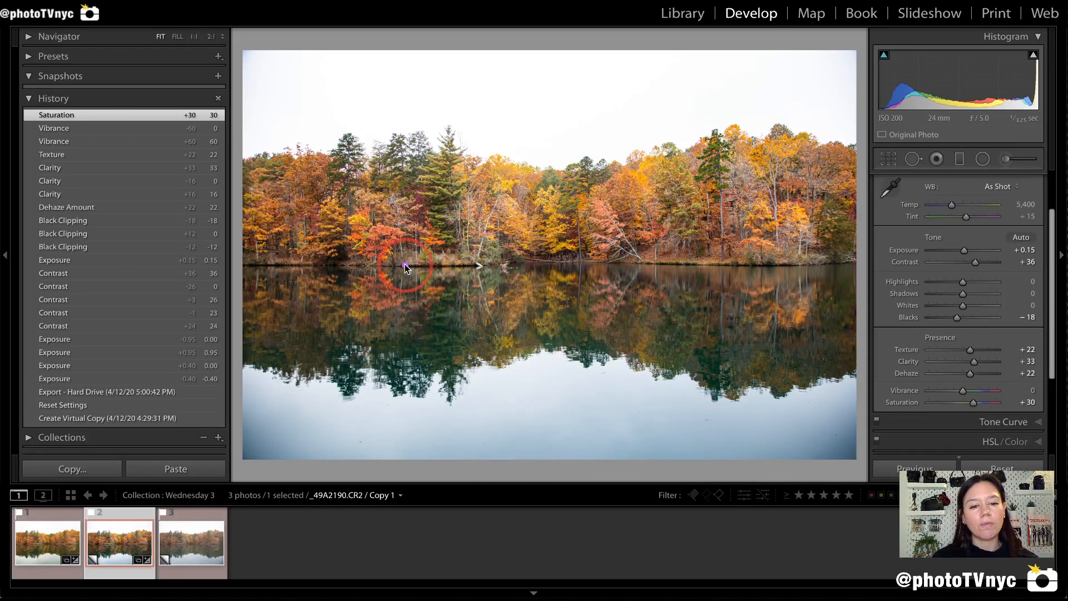
drag(397, 265, 404, 256)
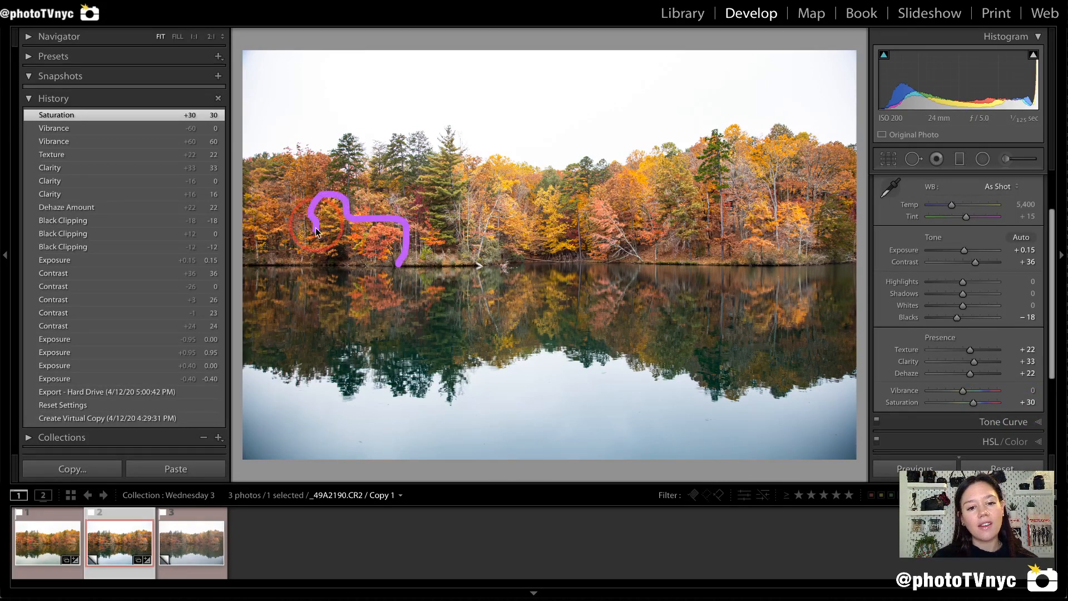
mouse_move(316, 231)
mouse_down()
mouse_move(327, 276)
mouse_move(375, 272)
mouse_up()
mouse_move(420, 212)
mouse_down()
mouse_move(443, 129)
mouse_move(489, 238)
mouse_move(425, 257)
mouse_up()
mouse_move(491, 220)
mouse_down()
mouse_move(531, 209)
mouse_move(550, 234)
mouse_move(513, 263)
mouse_move(483, 225)
mouse_up()
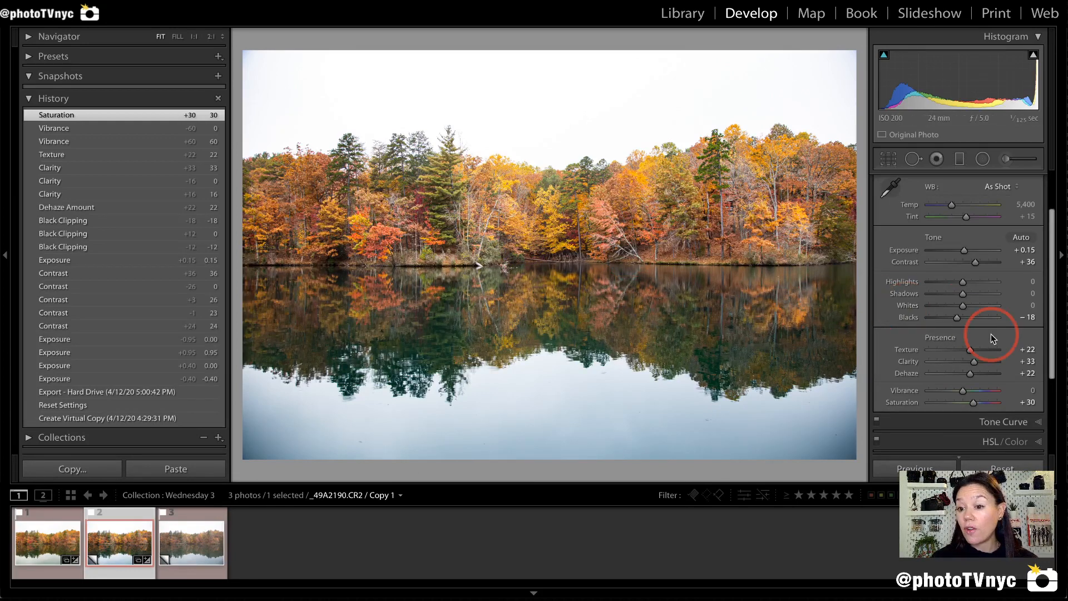
- Collapse the Basic adjustments and expand the Detail section with the Sharpening and Noise Reduction settings
scroll(990, 334, up, 2)
scroll(1018, 233, up, 1)
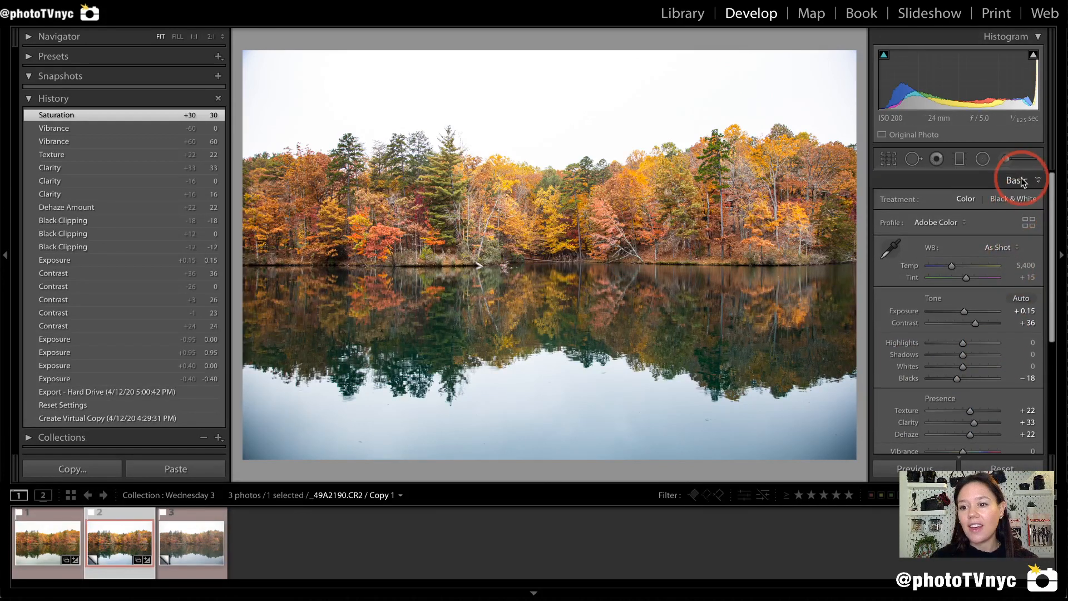
click(1017, 181)
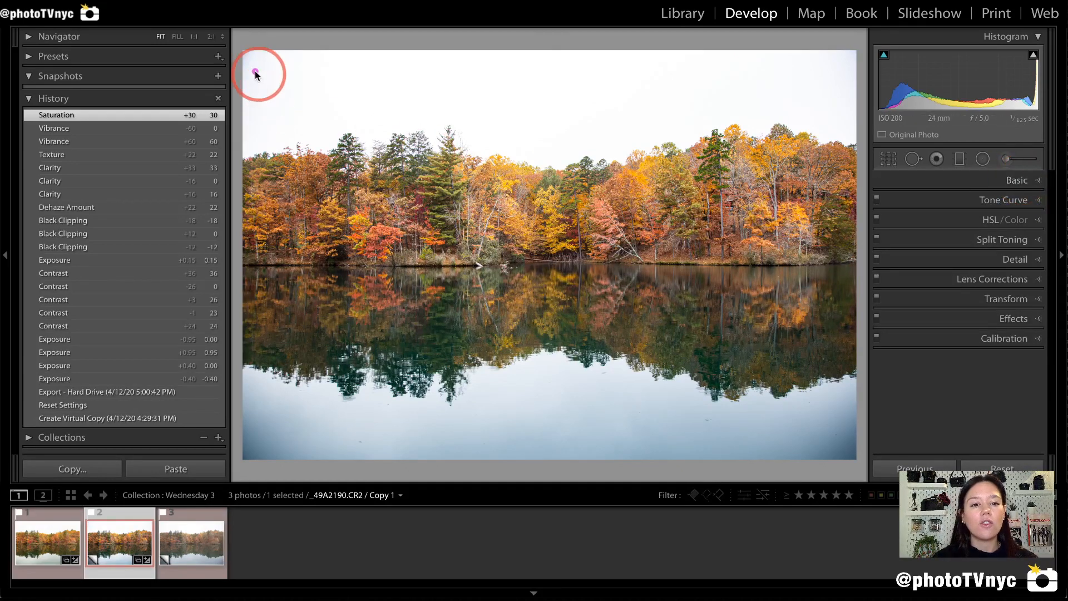
mouse_move(251, 65)
mouse_down()
mouse_move(265, 434)
mouse_move(778, 445)
mouse_move(833, 180)
mouse_move(840, 37)
mouse_move(347, 52)
mouse_up()
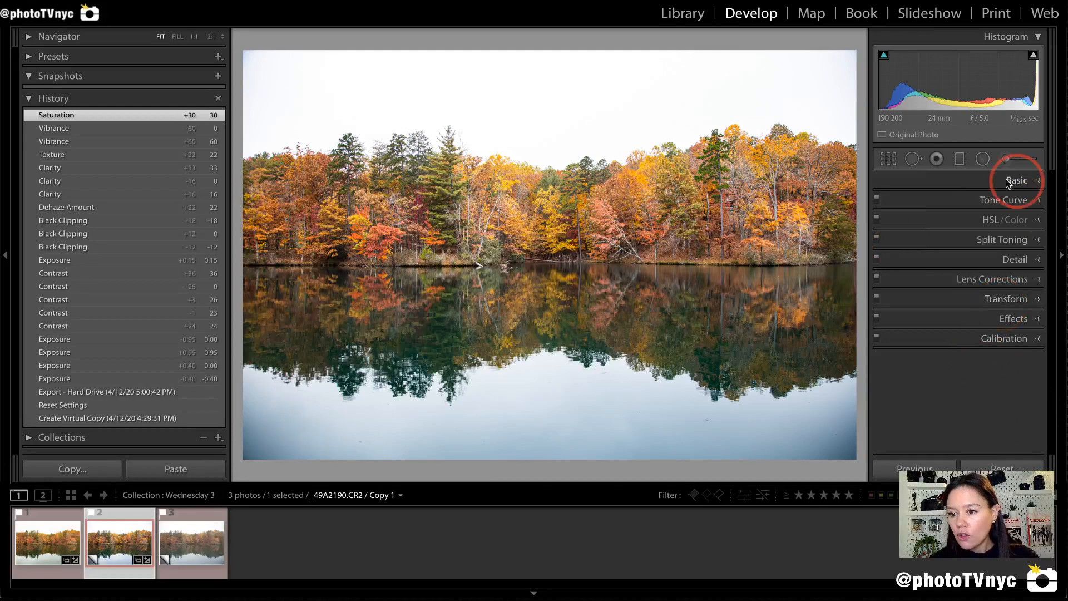
click(1023, 180)
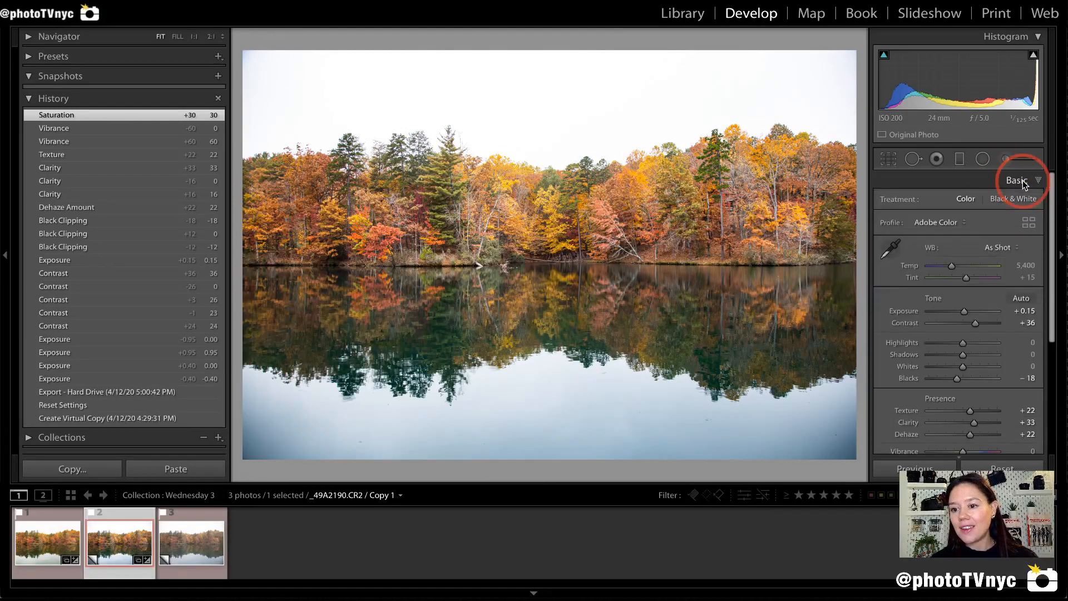
click(1022, 180)
click(902, 178)
mouse_move(903, 178)
mouse_down()
mouse_move(942, 168)
mouse_move(1041, 189)
mouse_move(886, 185)
mouse_move(891, 177)
mouse_up()
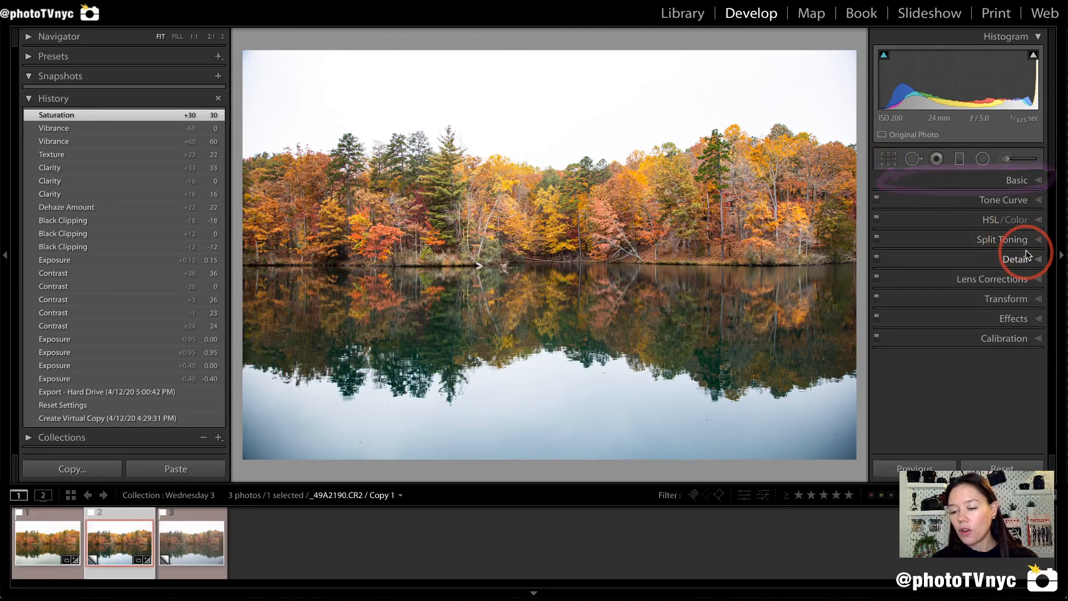
mouse_move(1026, 249)
mouse_down()
mouse_move(891, 277)
mouse_move(1045, 262)
mouse_move(992, 247)
mouse_up()
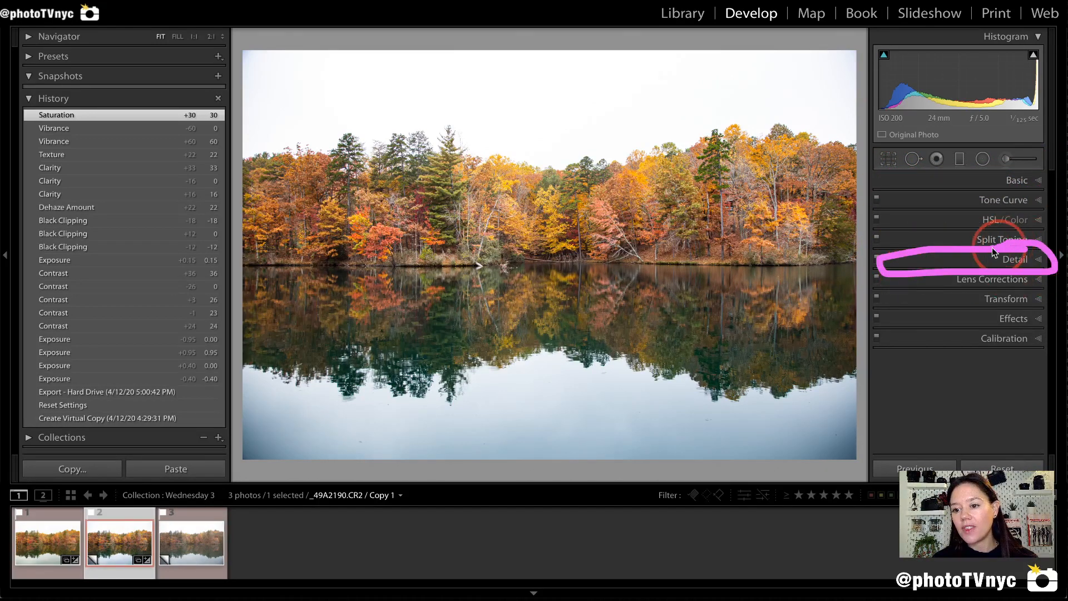
click(1027, 263)
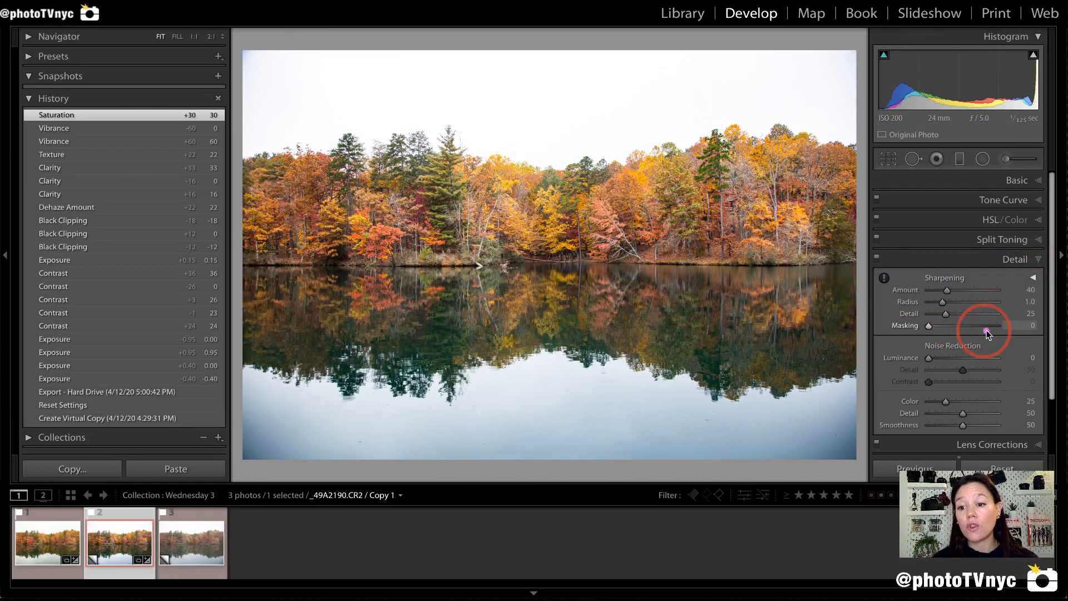
mouse_move(989, 336)
mouse_down()
mouse_move(873, 338)
mouse_move(884, 428)
mouse_move(933, 446)
mouse_move(1029, 437)
mouse_move(1023, 339)
mouse_move(966, 329)
mouse_up()
- Examine the autumn trees at 2:1 zoom, and check the treeline and its lake reflection at 1:1 for fine detail and noise
click(585, 211)
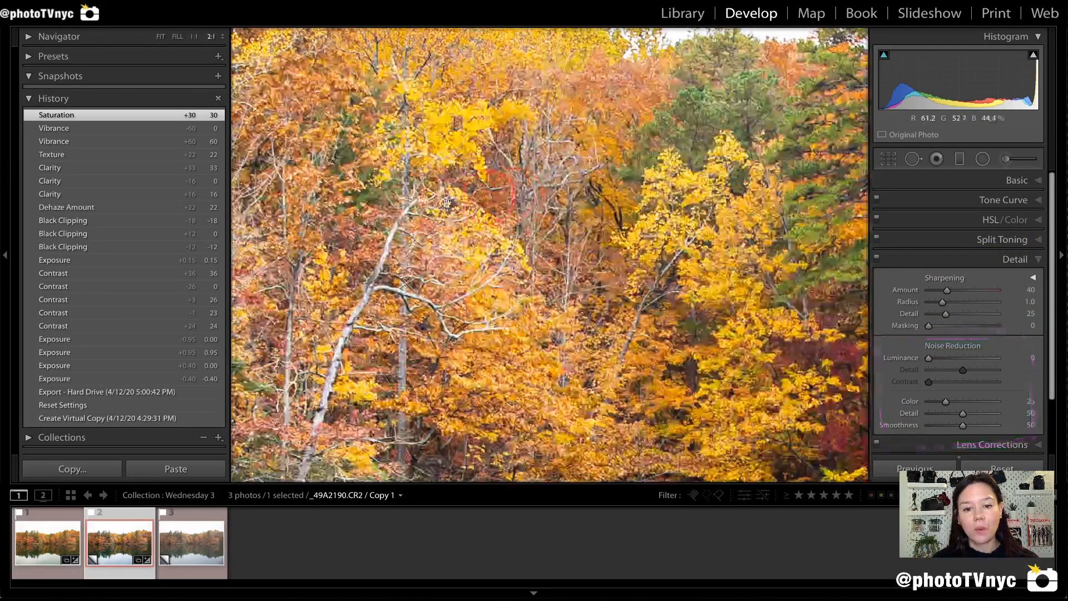
click(218, 42)
mouse_move(211, 53)
mouse_down()
mouse_move(230, 32)
mouse_move(196, 14)
mouse_move(181, 46)
mouse_move(232, 54)
mouse_move(200, 15)
mouse_up()
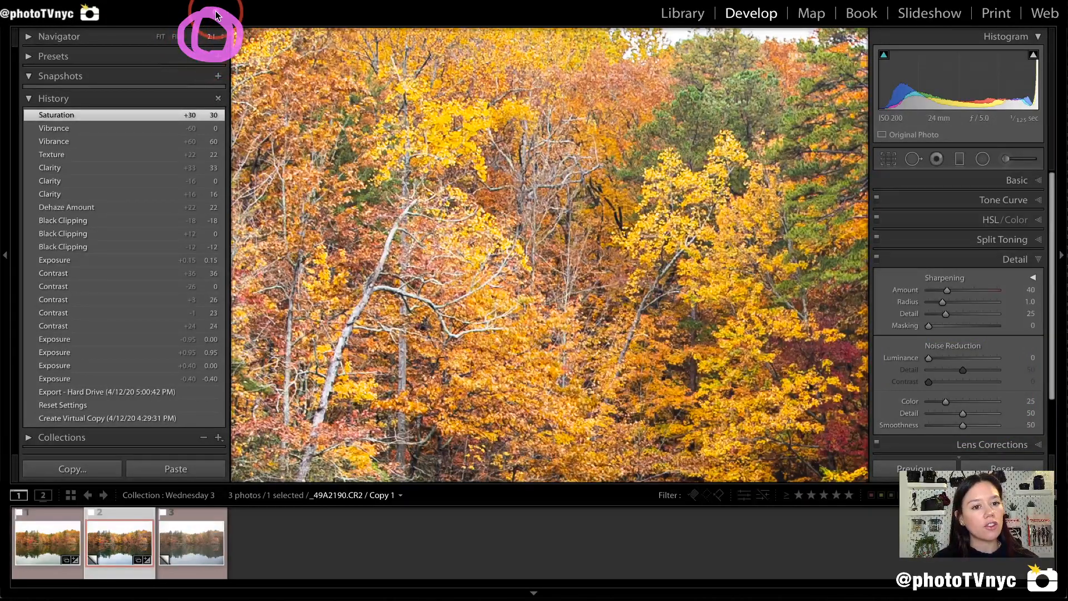
mouse_move(209, 20)
mouse_down()
mouse_move(192, 45)
mouse_move(244, 38)
mouse_move(218, 13)
mouse_move(206, 18)
mouse_move(208, 31)
mouse_move(176, 25)
mouse_move(202, 51)
mouse_move(207, 21)
mouse_up()
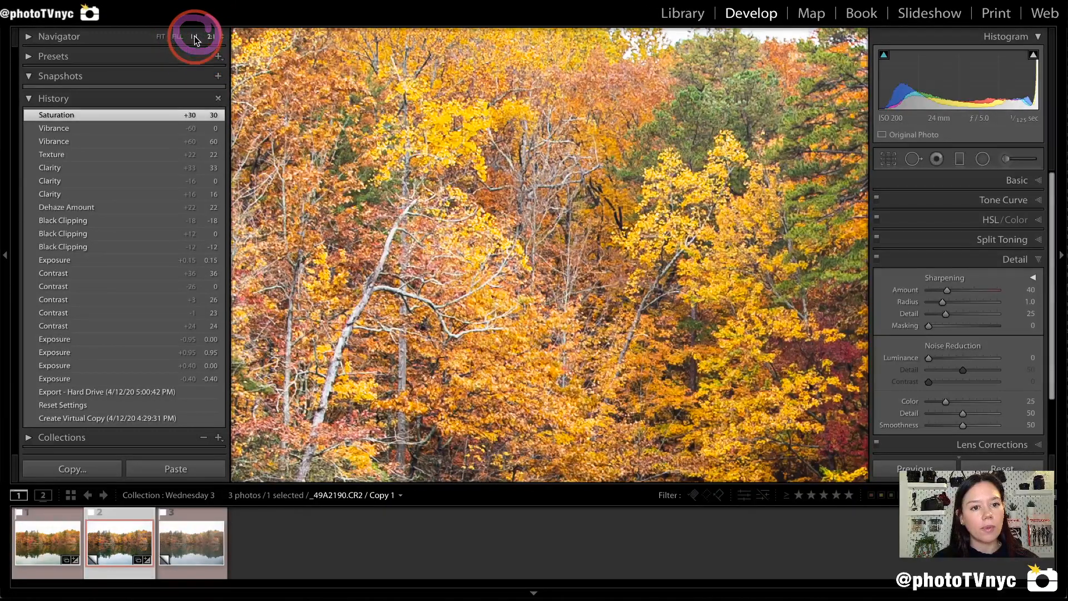
click(194, 36)
drag(398, 273, 728, 272)
drag(477, 272, 579, 395)
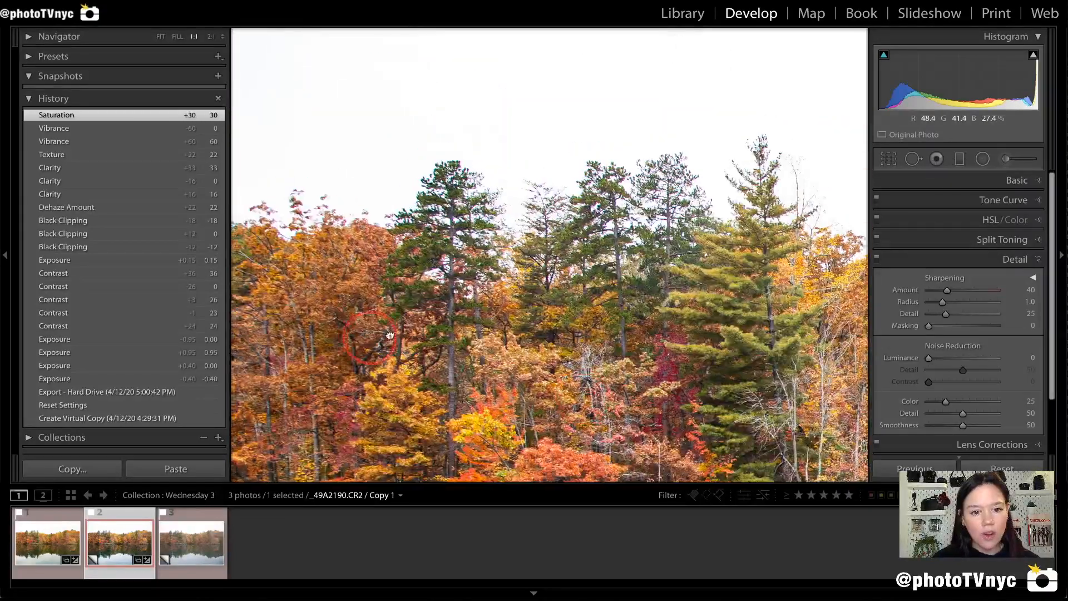
drag(359, 348, 628, 255)
drag(555, 274, 438, 126)
drag(593, 314, 445, 141)
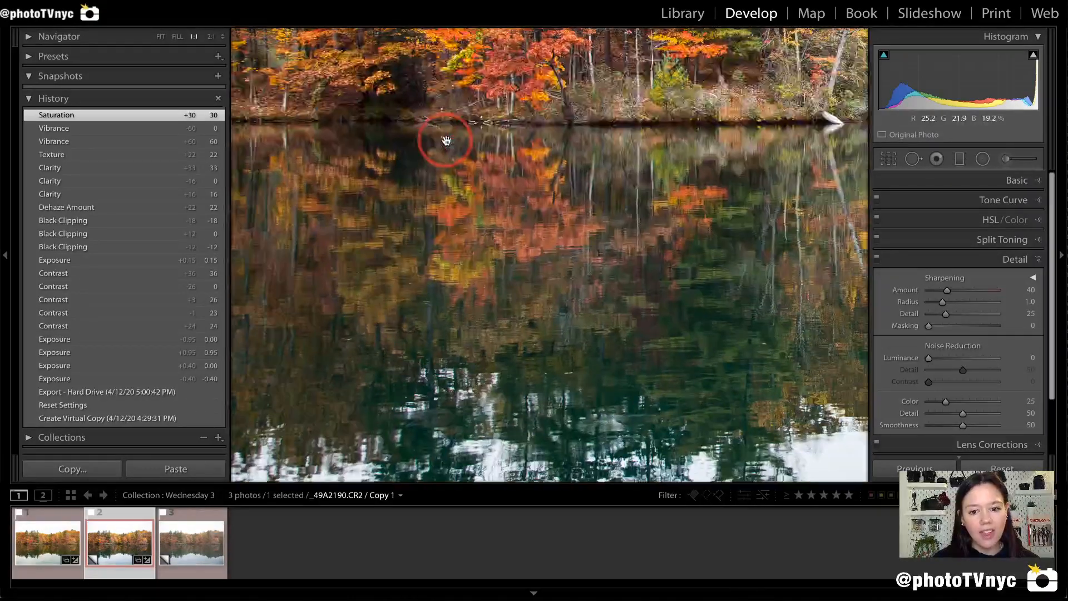
- Examine the lake reflection and its bright sky area at 1:1 for noise, and fit the whole photo in view
drag(479, 214, 451, 207)
drag(761, 235, 424, 100)
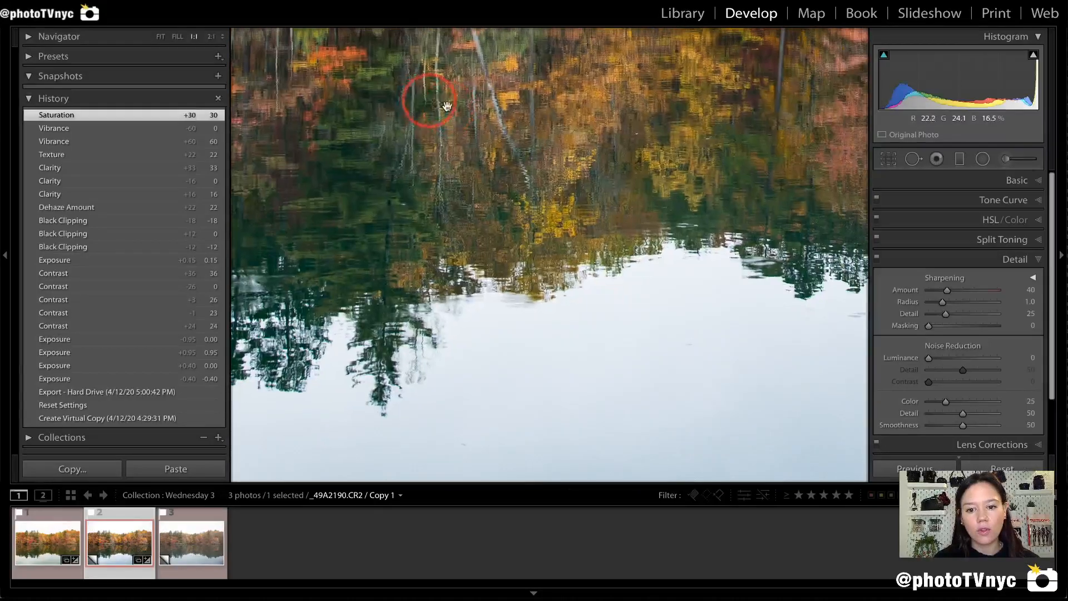
drag(689, 236, 373, 354)
drag(683, 192, 636, 402)
drag(402, 309, 641, 299)
click(338, 338)
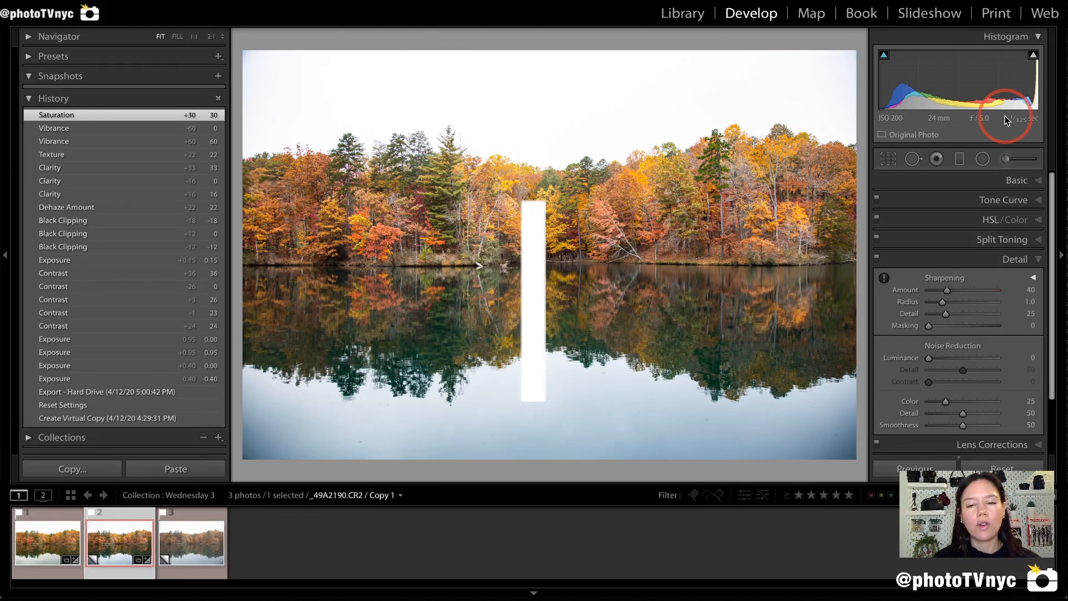
- Cycle the photo's info overlay through capture date and dimensions to exposure and lens data, and hide it
key(i)
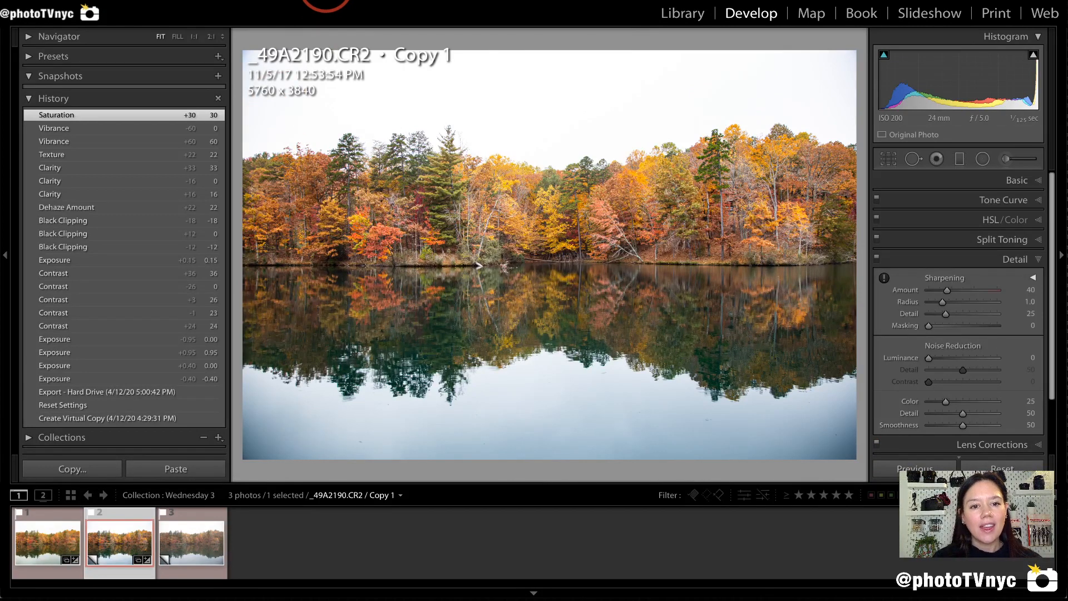
key(i)
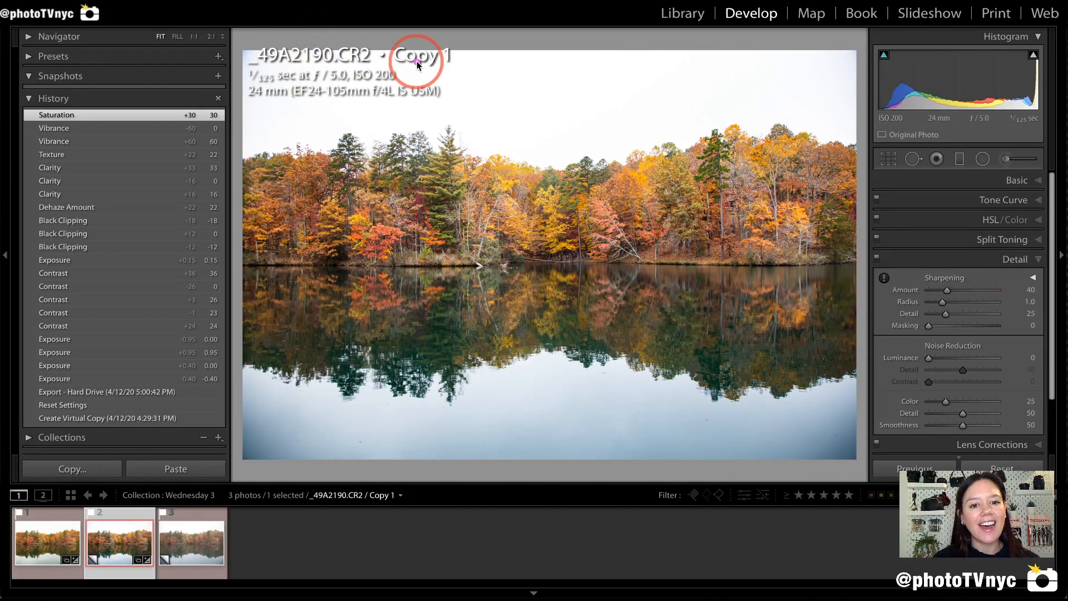
mouse_move(417, 64)
mouse_down()
mouse_move(354, 39)
mouse_move(315, 77)
mouse_move(423, 93)
mouse_move(406, 45)
mouse_up()
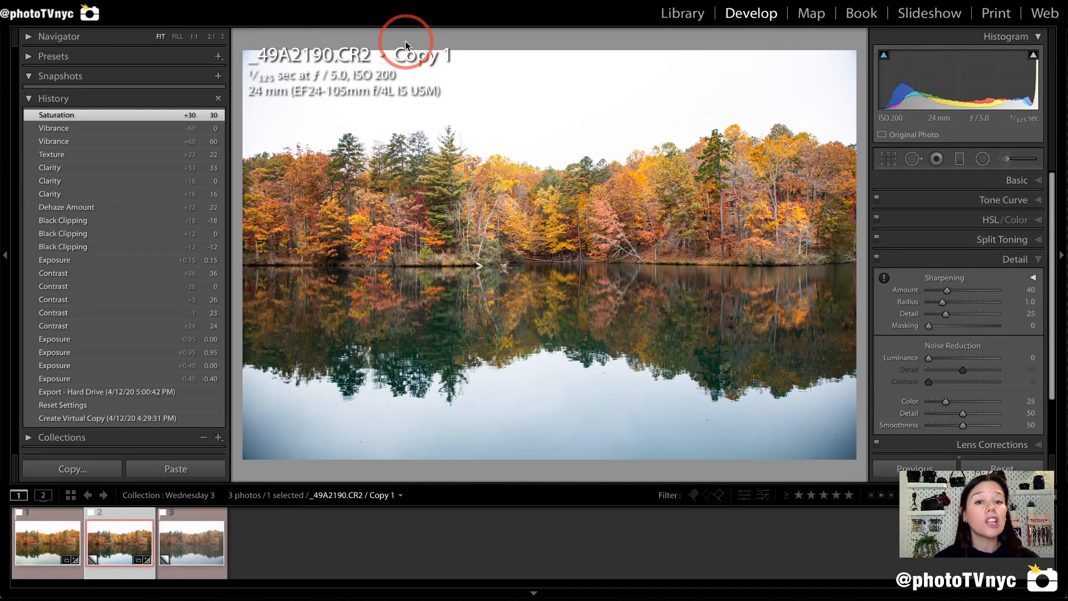
key(i)
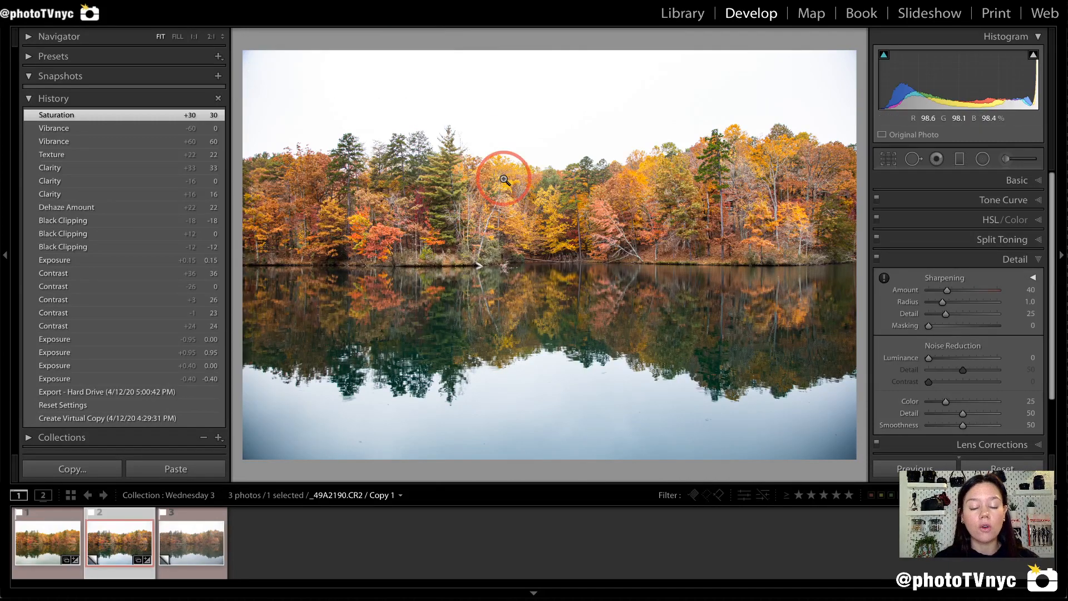
- Set the Luminance noise reduction to 6, judging the shadows beneath the shoreline trees at 2:1
click(526, 219)
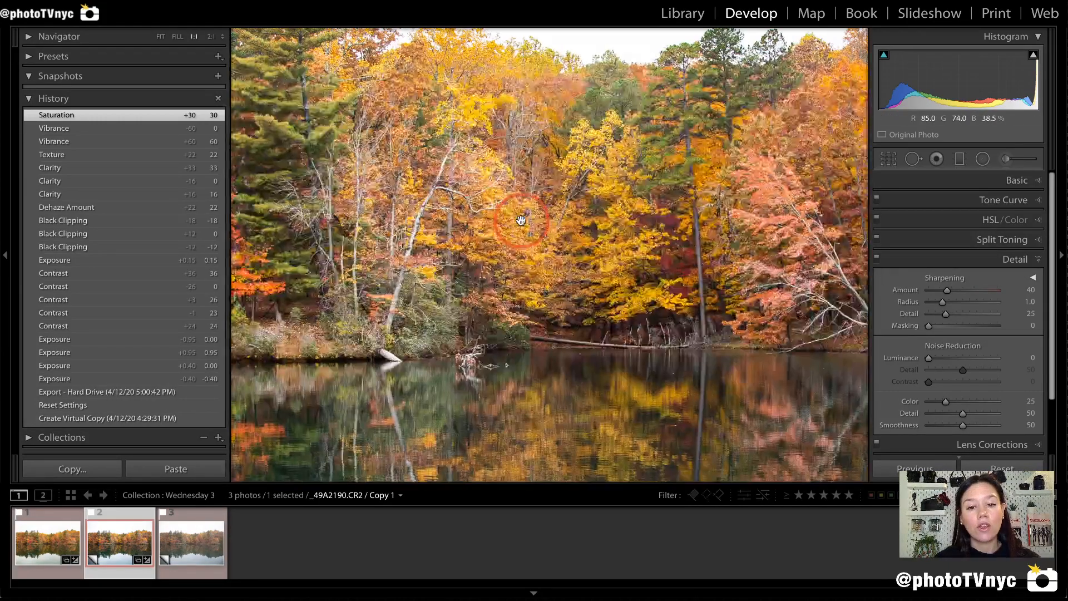
drag(362, 209, 690, 212)
drag(445, 261, 656, 217)
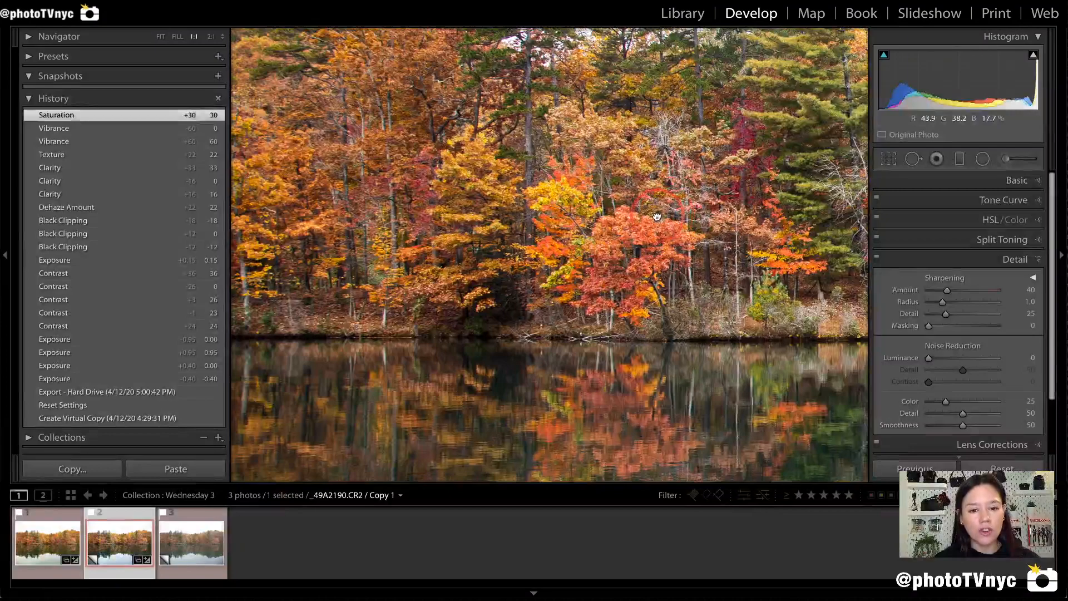
click(211, 36)
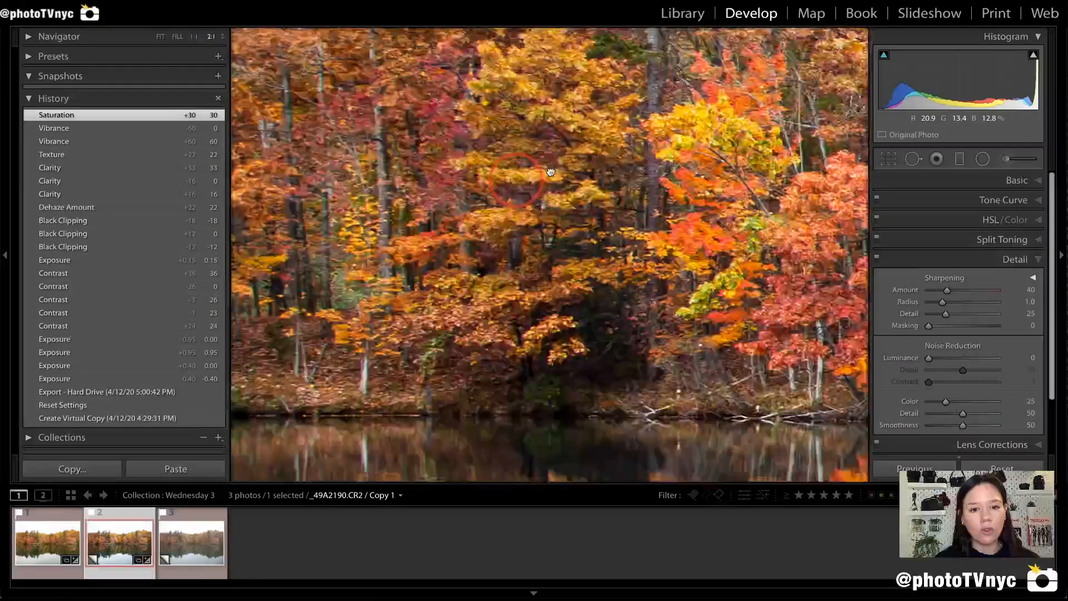
drag(550, 172, 545, 83)
drag(580, 219, 460, 205)
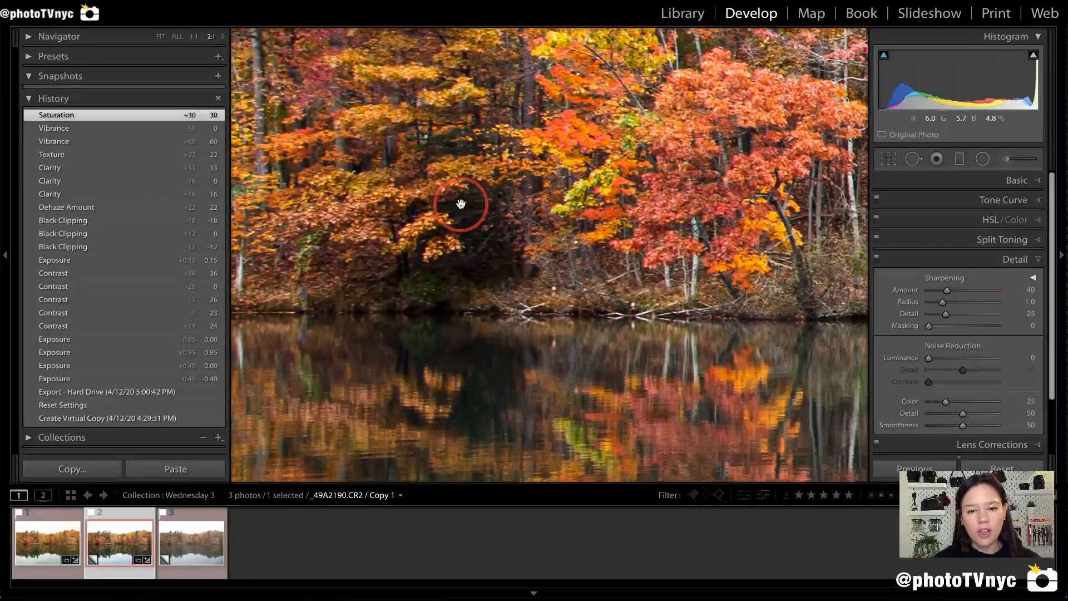
mouse_move(423, 280)
mouse_down()
mouse_move(563, 255)
mouse_move(425, 186)
mouse_move(406, 273)
mouse_up()
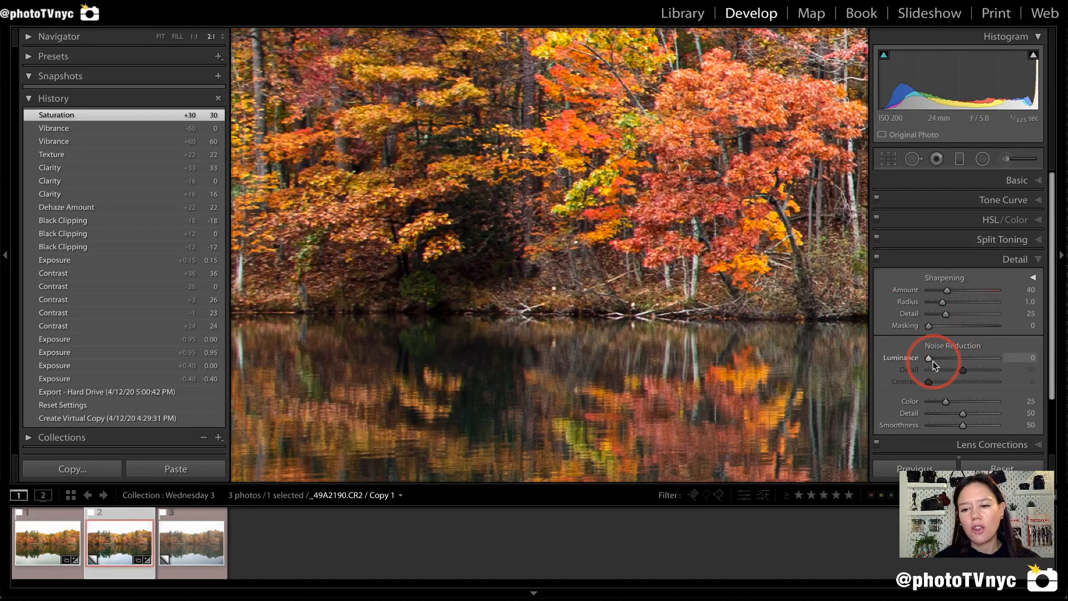
drag(928, 359, 932, 358)
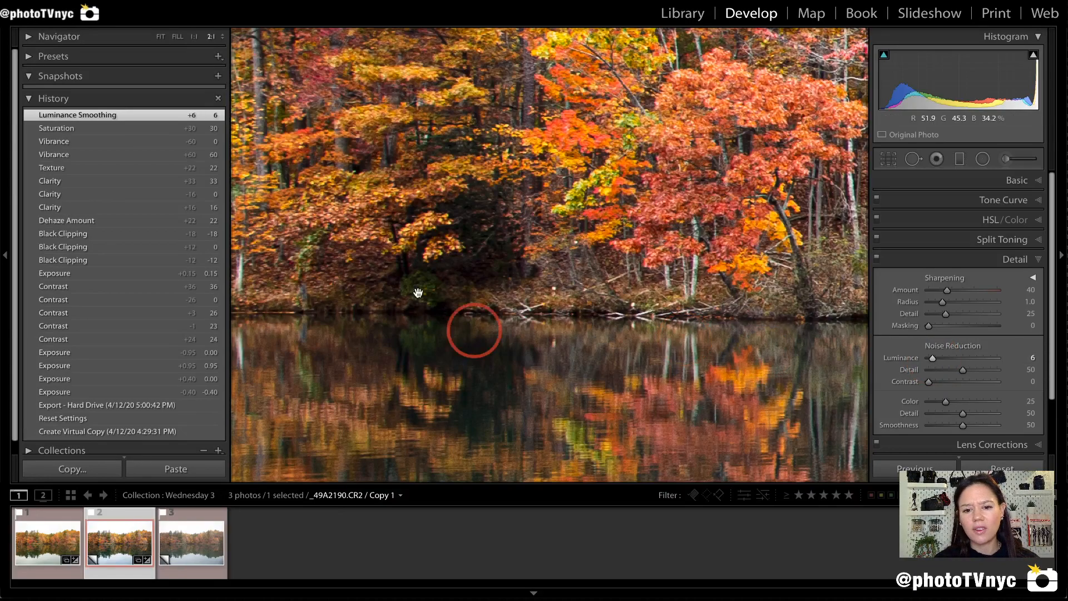
- Check the noise reduction from the shoreline foliage up to the pine treetops at 2:1, and show the Detail preview
drag(381, 222, 677, 271)
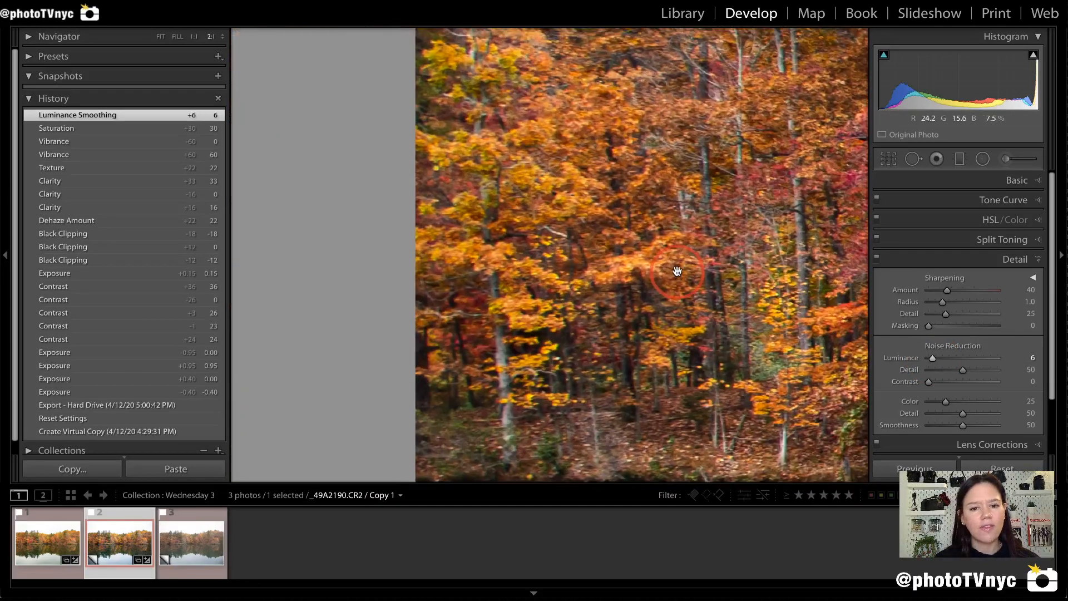
drag(622, 187, 418, 412)
drag(623, 284, 478, 292)
drag(503, 181, 670, 209)
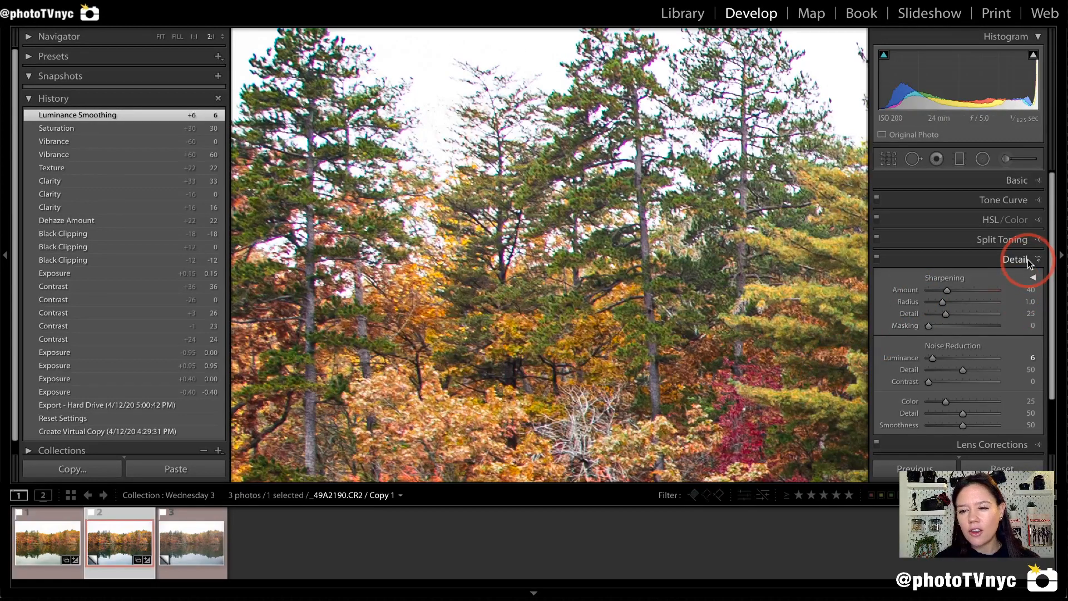
click(1032, 277)
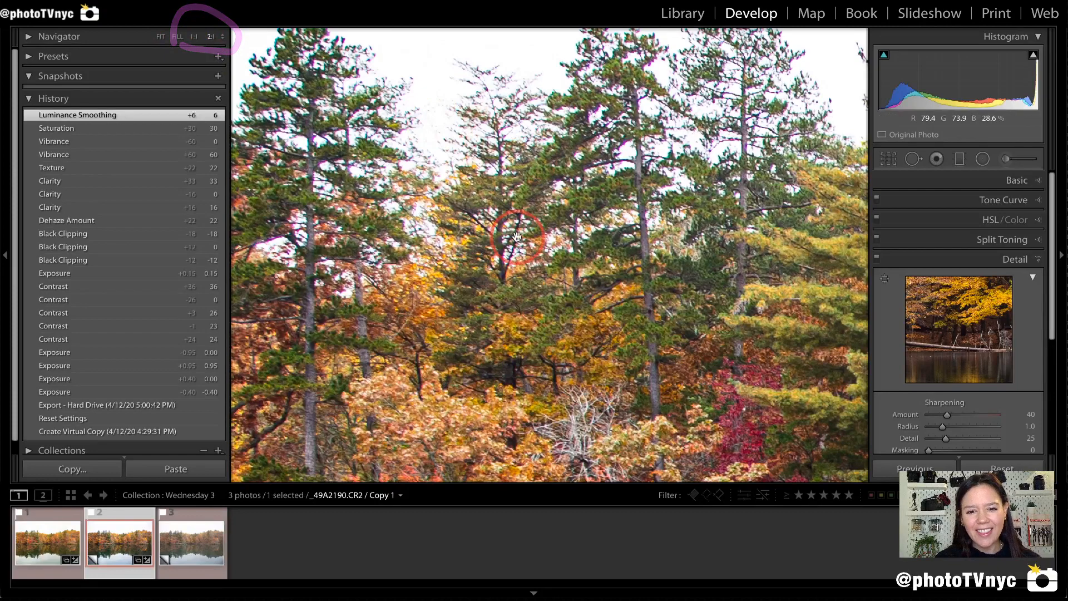
- Examine the pine trunks and treetops against the bright sky at 4:1 zoom for purple and green colour fringing
key(super+equal)
key(super+equal)
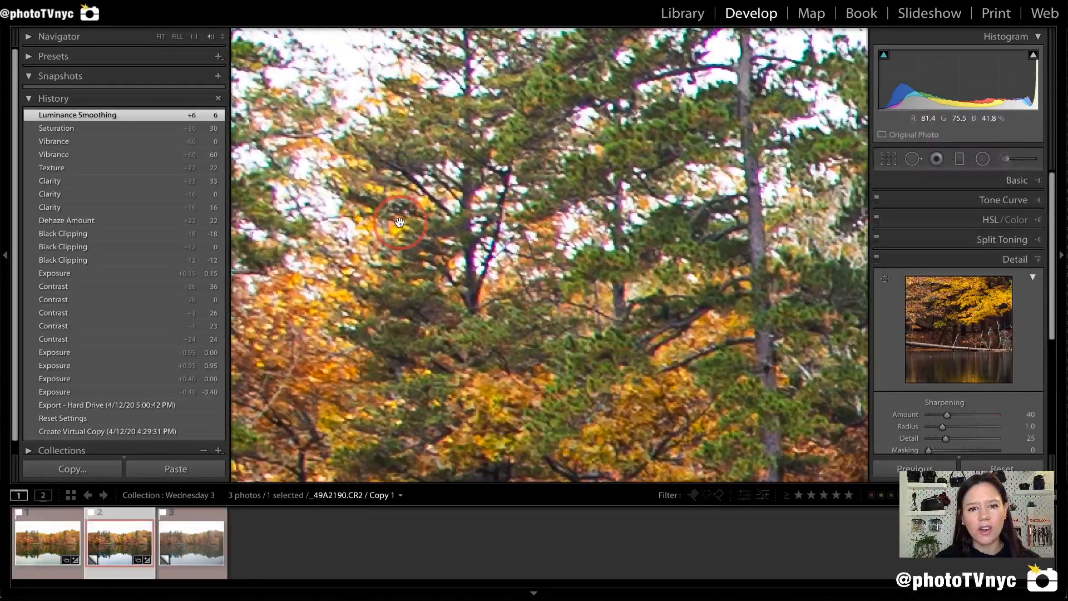
drag(399, 226, 505, 248)
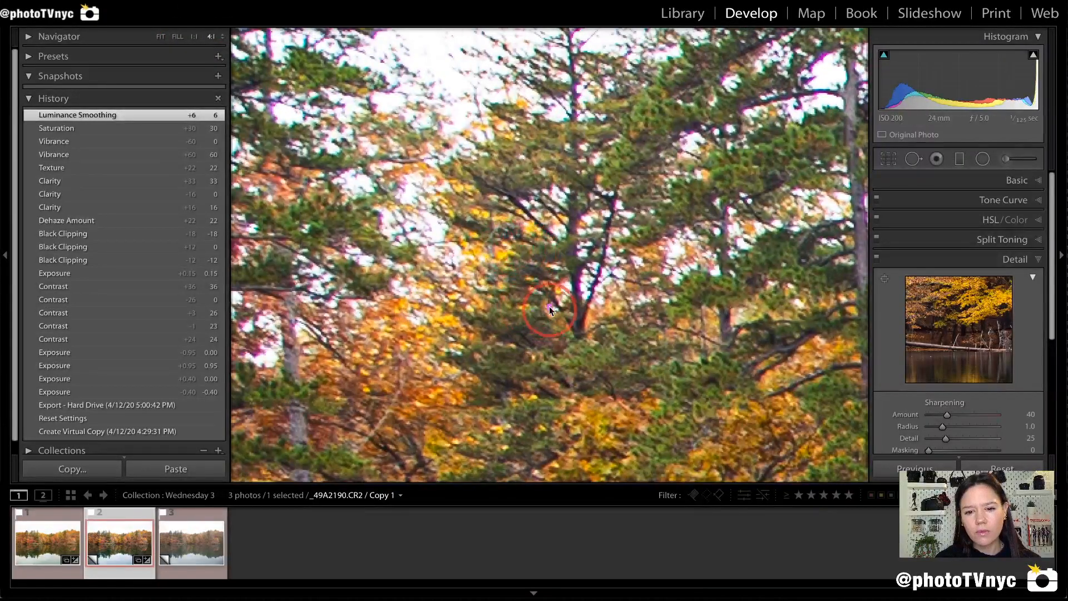
mouse_move(564, 302)
mouse_down()
mouse_move(557, 99)
mouse_move(572, 77)
mouse_move(588, 89)
mouse_move(597, 232)
mouse_move(623, 131)
mouse_move(639, 168)
mouse_move(617, 331)
mouse_move(574, 362)
mouse_move(561, 272)
mouse_up()
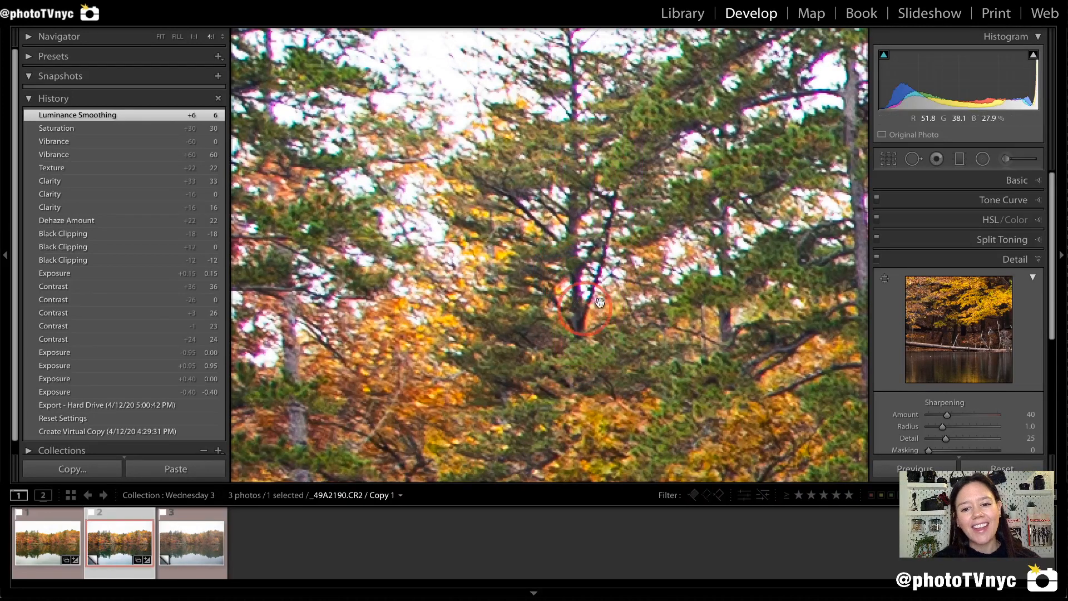
mouse_move(594, 347)
mouse_down()
mouse_move(635, 226)
mouse_move(638, 152)
mouse_move(611, 155)
mouse_move(595, 251)
mouse_move(611, 124)
mouse_move(603, 92)
mouse_move(588, 83)
mouse_move(562, 100)
mouse_move(557, 174)
mouse_move(558, 314)
mouse_move(579, 412)
mouse_move(604, 368)
mouse_move(591, 337)
mouse_move(591, 354)
mouse_move(593, 323)
mouse_move(634, 185)
mouse_move(616, 160)
mouse_move(593, 260)
mouse_move(598, 74)
mouse_move(580, 59)
mouse_move(558, 66)
mouse_move(550, 114)
mouse_move(561, 324)
mouse_move(585, 362)
mouse_up()
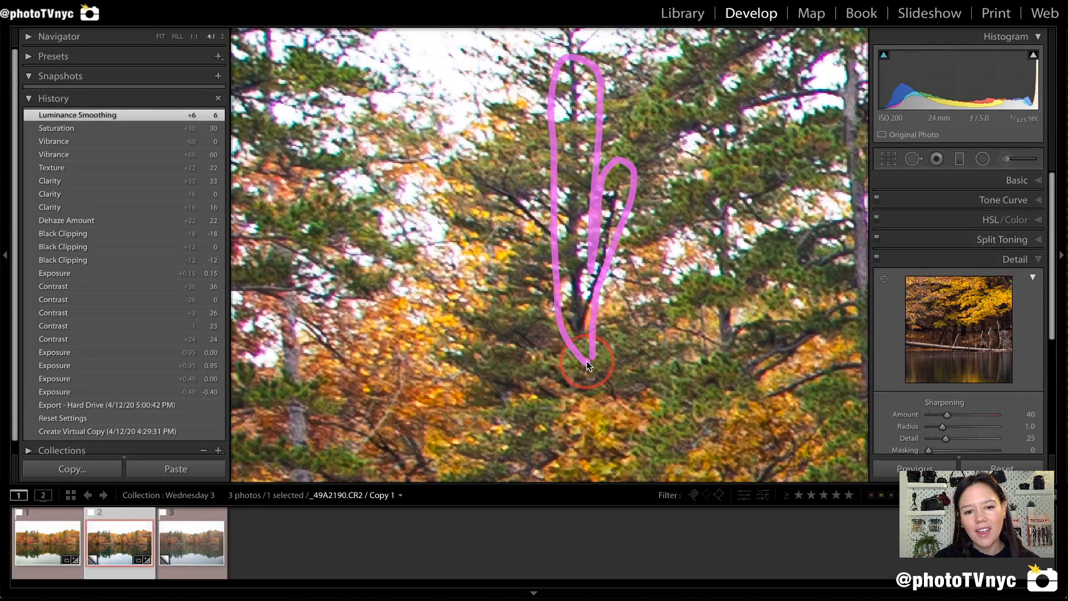
drag(367, 175, 577, 307)
mouse_move(514, 188)
mouse_down()
mouse_move(671, 228)
mouse_move(751, 271)
mouse_move(729, 256)
mouse_move(679, 282)
mouse_move(568, 369)
mouse_move(527, 323)
mouse_up()
mouse_move(439, 188)
mouse_down()
mouse_move(511, 133)
mouse_move(488, 89)
mouse_move(416, 83)
mouse_move(335, 109)
mouse_move(286, 185)
mouse_move(319, 221)
mouse_move(284, 273)
mouse_move(254, 288)
mouse_move(280, 280)
mouse_move(259, 258)
mouse_move(316, 234)
mouse_move(405, 238)
mouse_move(448, 177)
mouse_up()
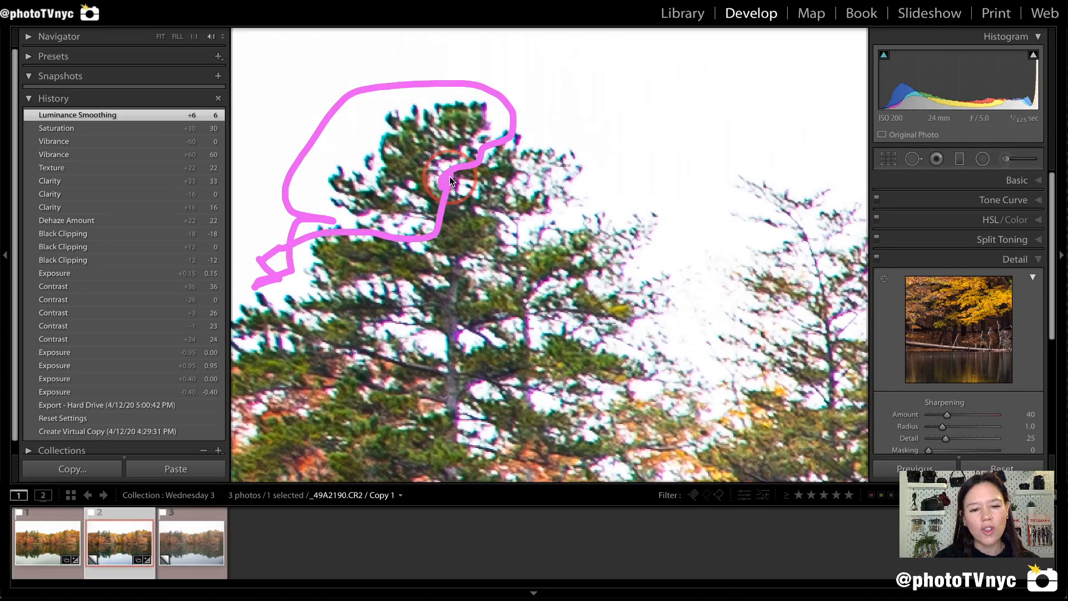
drag(460, 255, 811, 192)
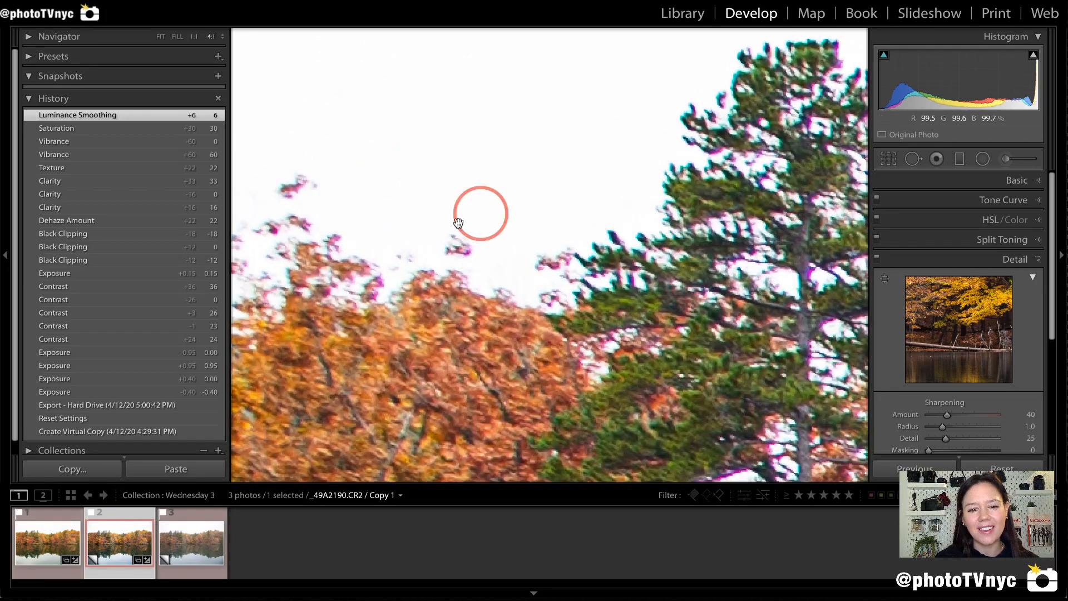
drag(618, 273, 381, 337)
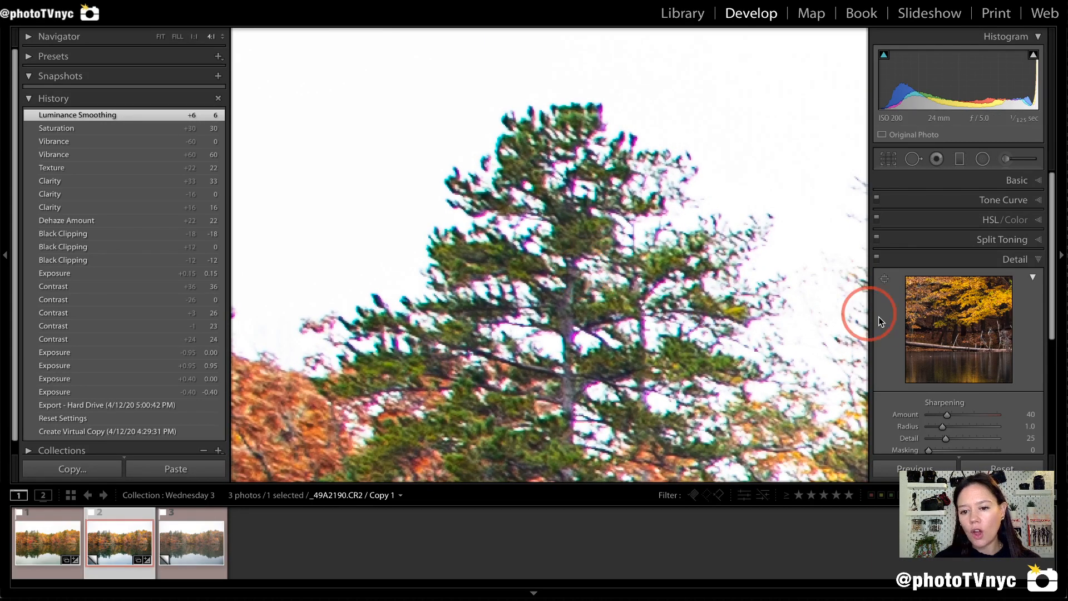
- Collapse the Detail settings and expand the Lens Corrections profile settings
click(990, 261)
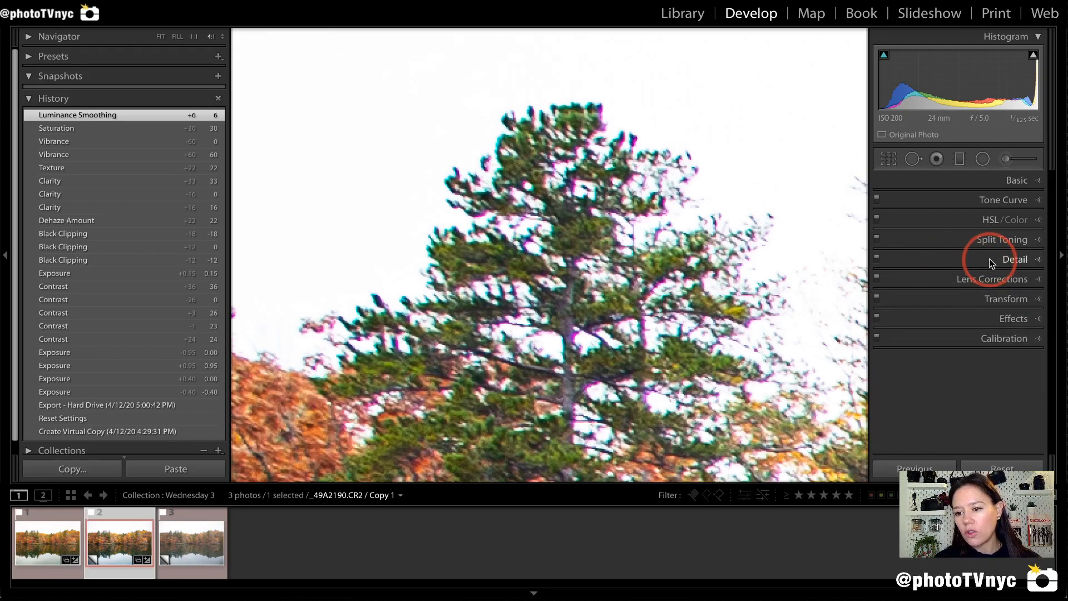
click(973, 282)
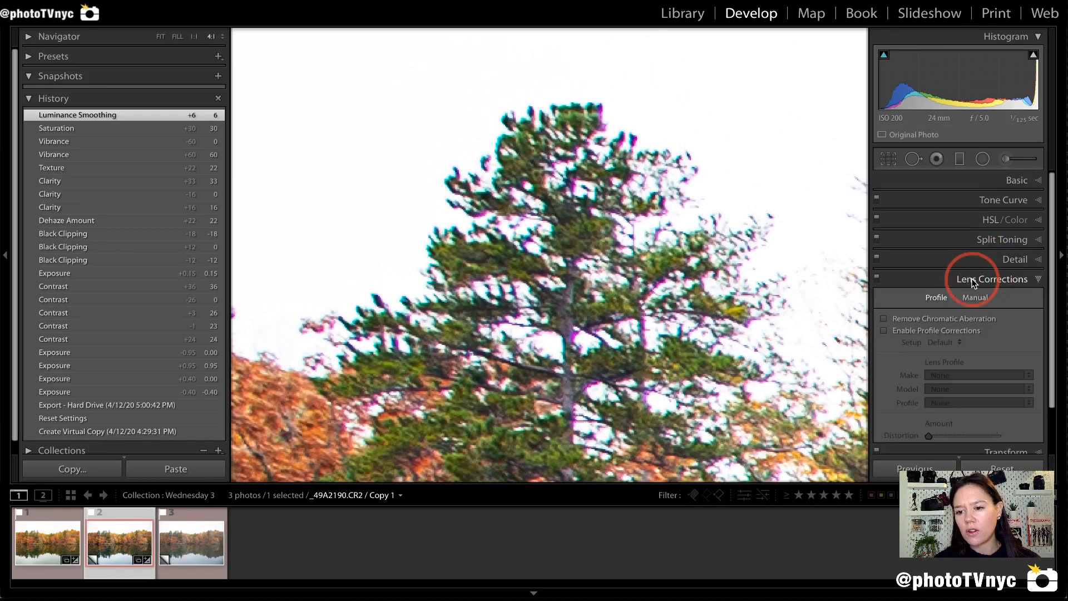
scroll(934, 311, down, 1)
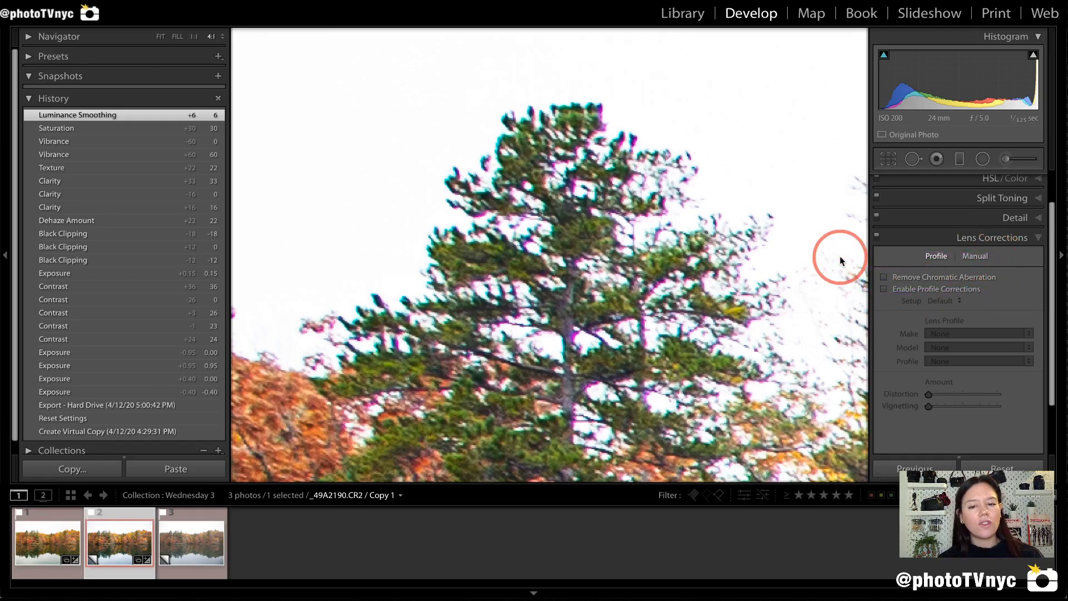
- Try Remove Chromatic Aberration on the tall pine's fringed edges, and turn it off again for comparison
click(820, 256)
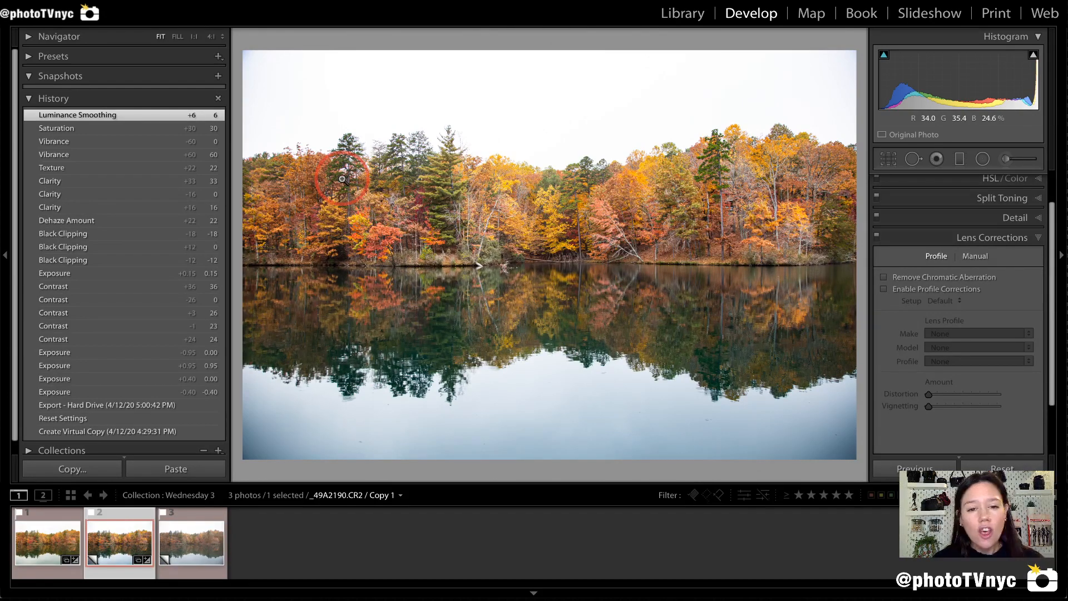
click(337, 149)
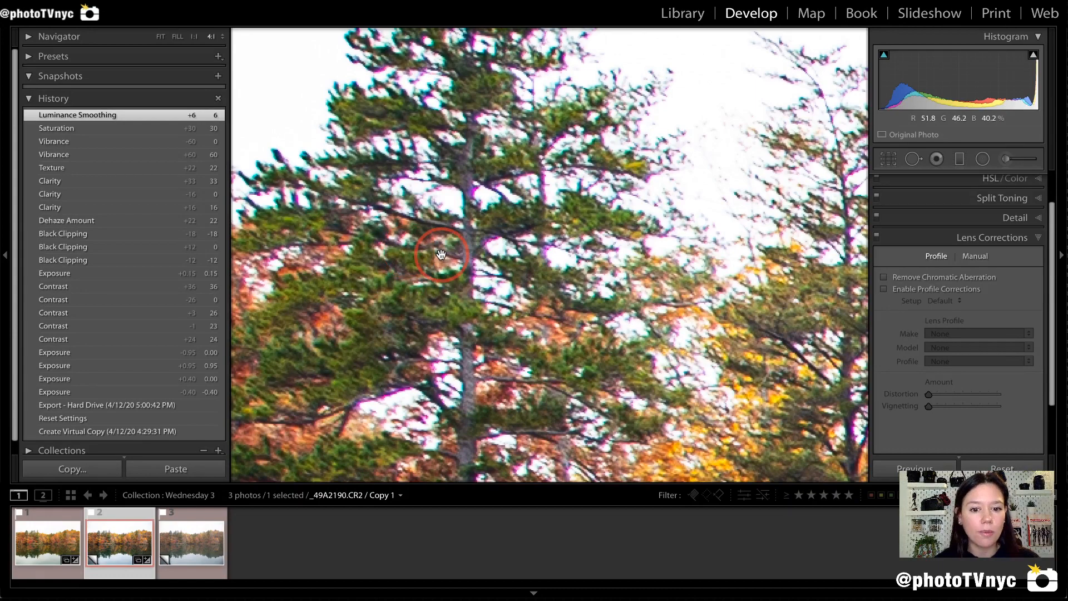
drag(642, 228, 715, 310)
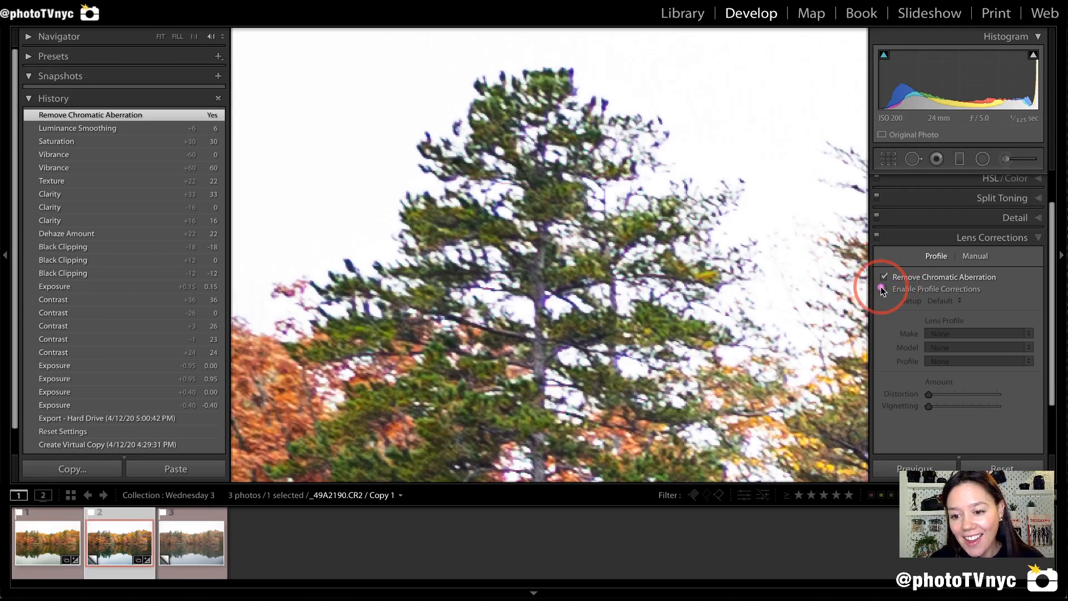
mouse_move(880, 286)
mouse_down()
mouse_move(1030, 276)
mouse_move(880, 257)
mouse_move(883, 293)
mouse_up()
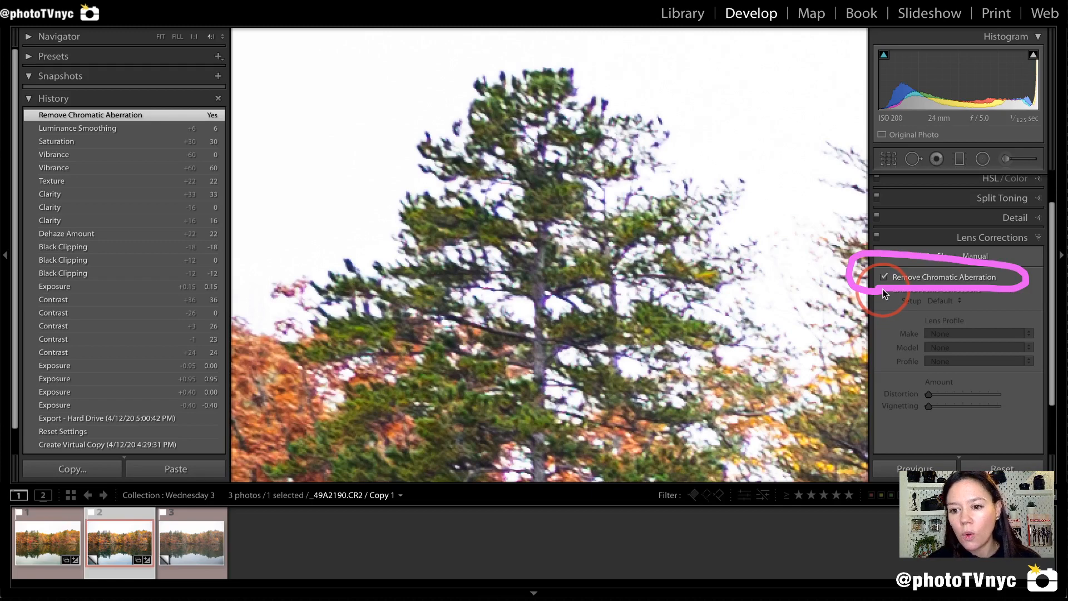
click(884, 276)
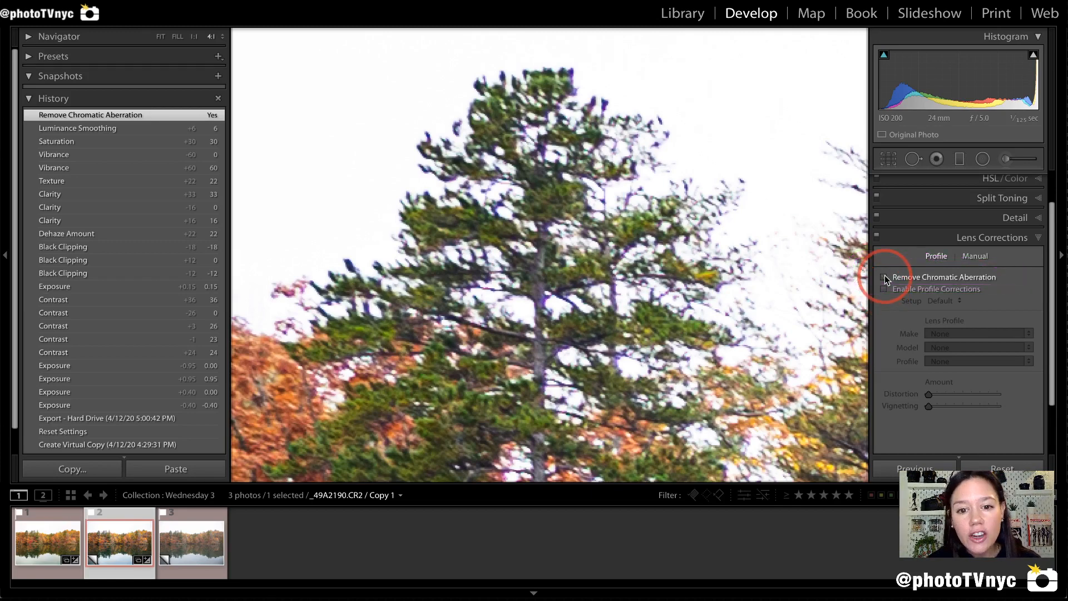
click(884, 275)
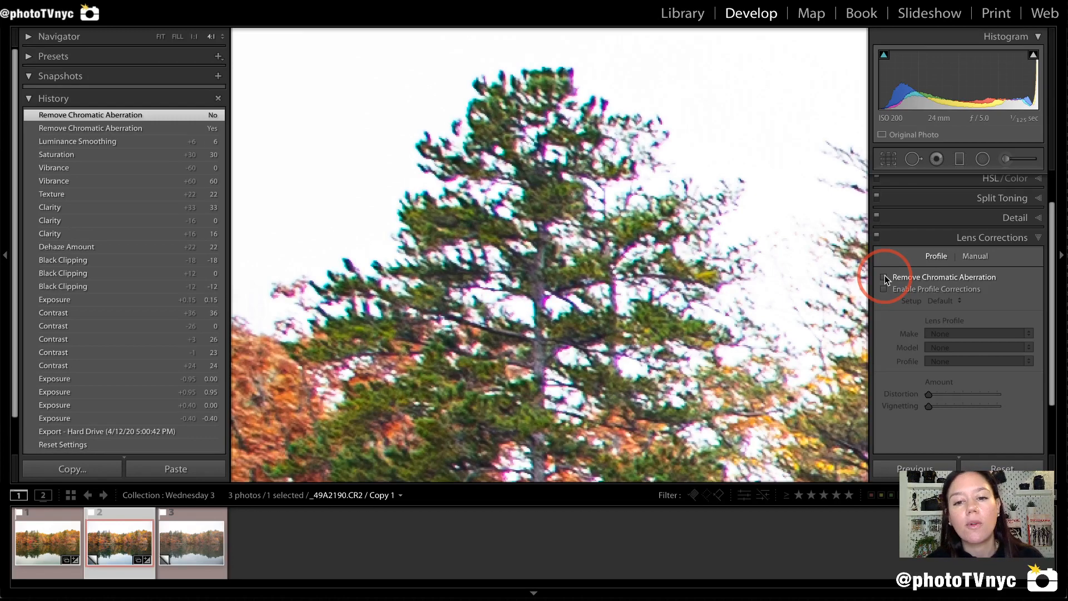
- Examine the colour fringing on both sides of the pine with the correction off, and fit the whole photo in view
drag(775, 85, 678, 150)
drag(678, 151, 692, 88)
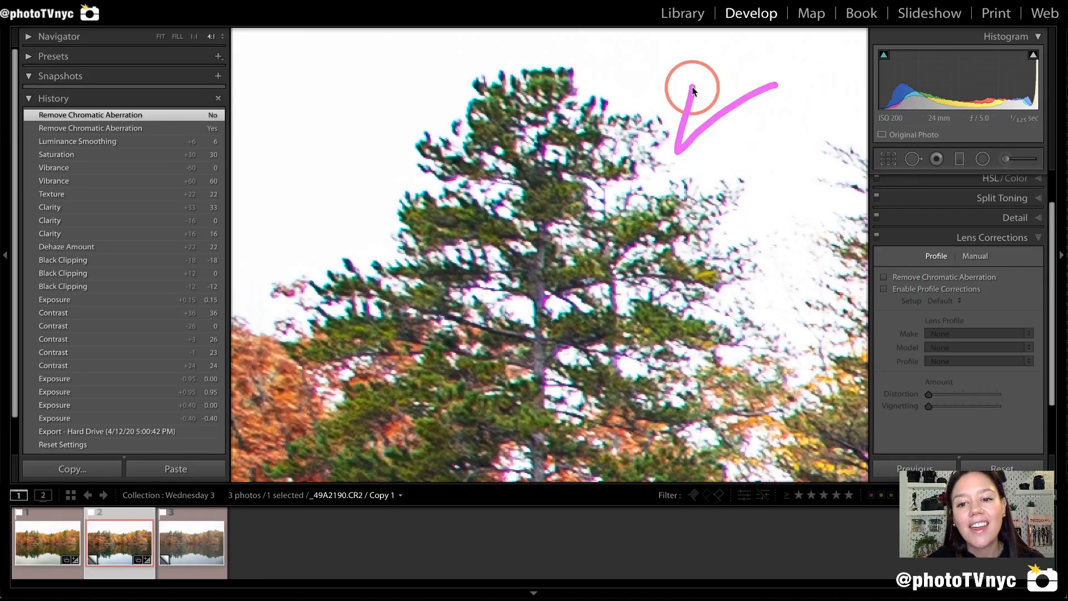
drag(679, 149, 753, 165)
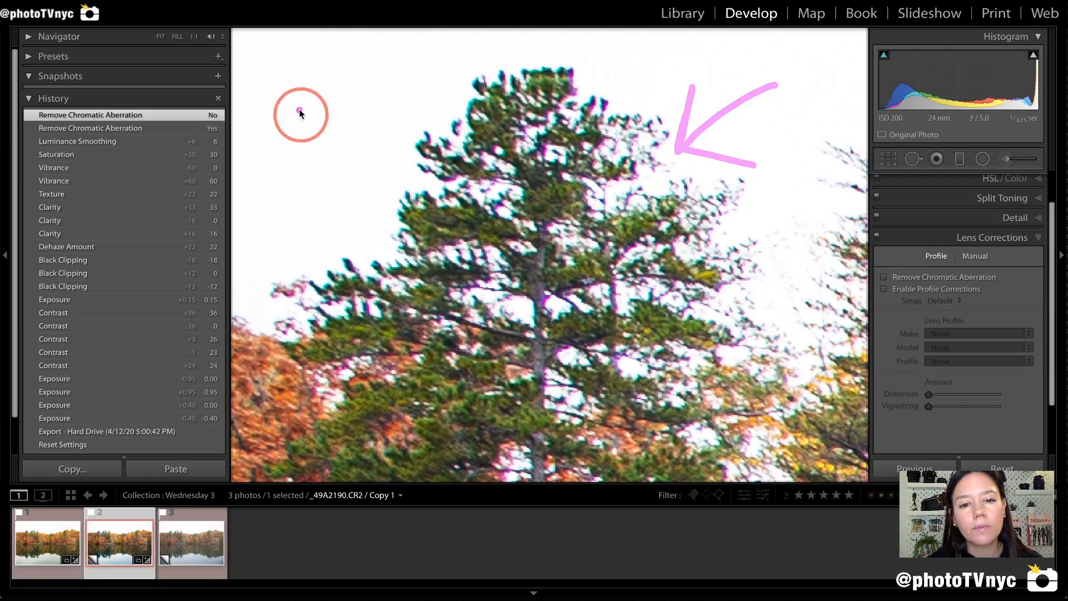
mouse_move(271, 77)
mouse_down()
mouse_move(393, 139)
mouse_move(393, 61)
mouse_move(389, 149)
mouse_move(362, 161)
mouse_up()
click(349, 170)
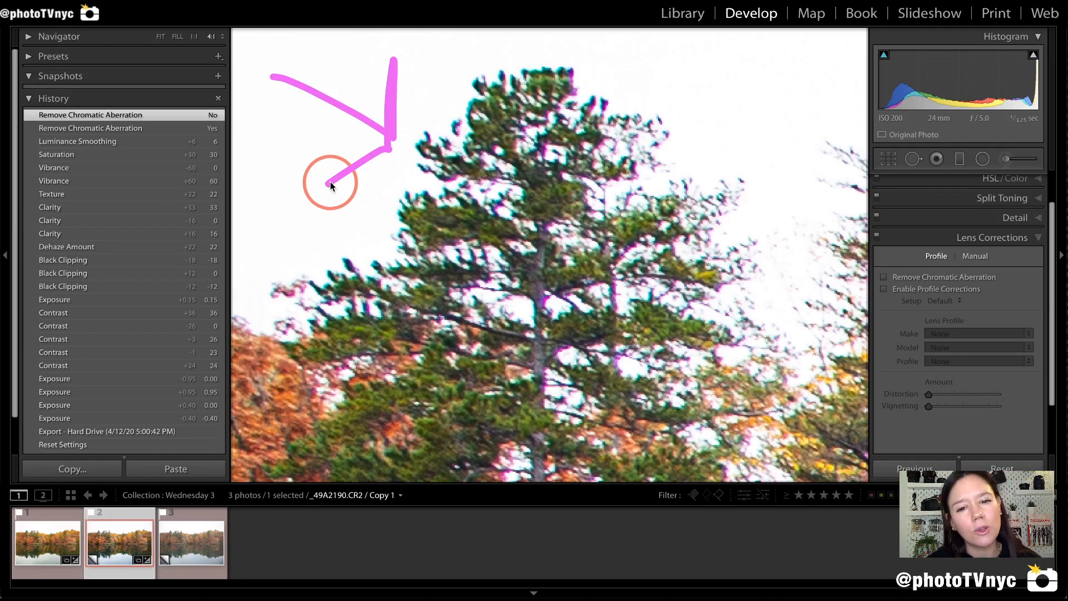
click(448, 208)
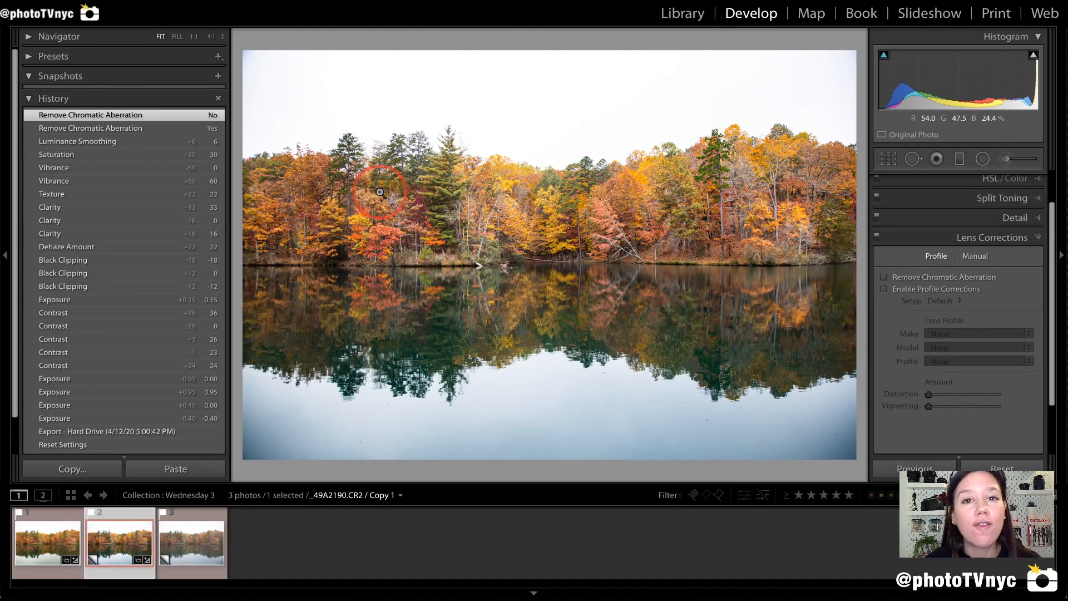
- Turn on Remove Chromatic Aberration with the tall pine's fringed edges shown at 4:1
click(317, 155)
drag(357, 211, 541, 179)
drag(485, 212, 590, 310)
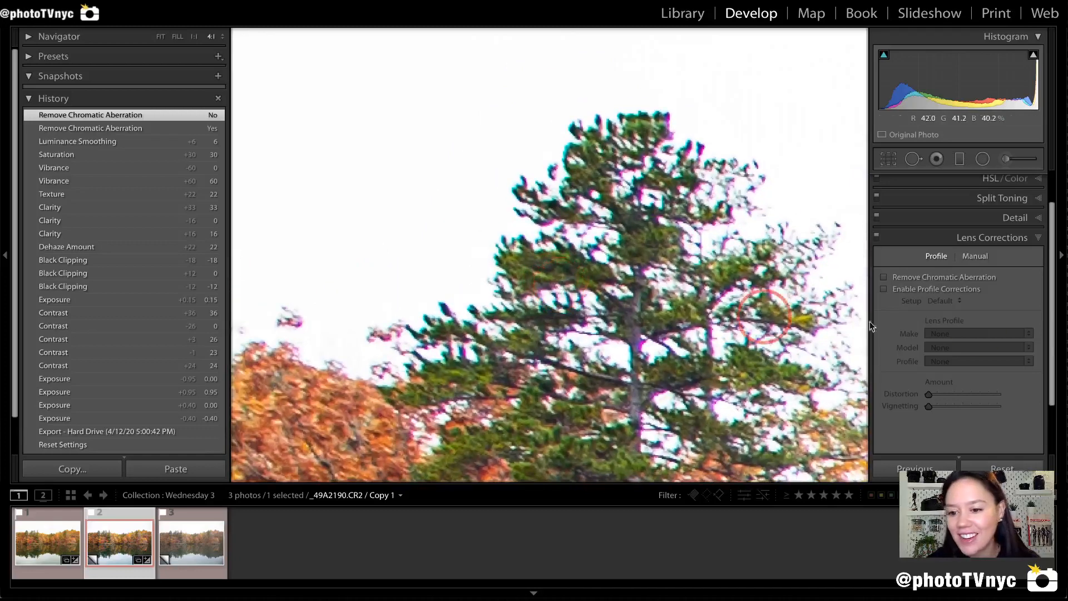
click(884, 278)
click(884, 277)
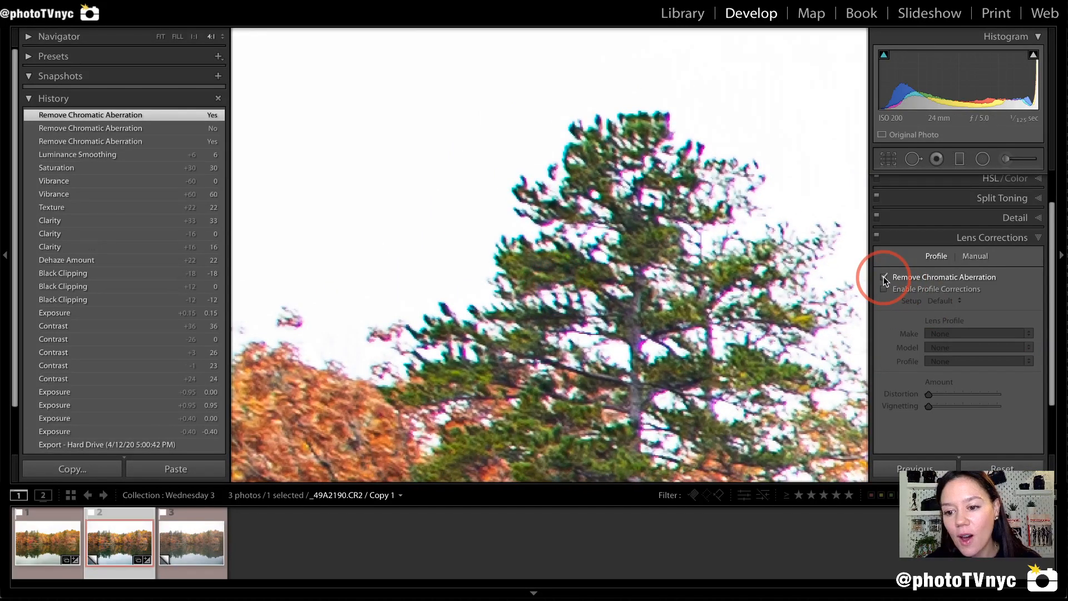
- Examine the tall pine and its neighbouring treetops for remaining colour fringing with the correction on
drag(682, 295, 619, 312)
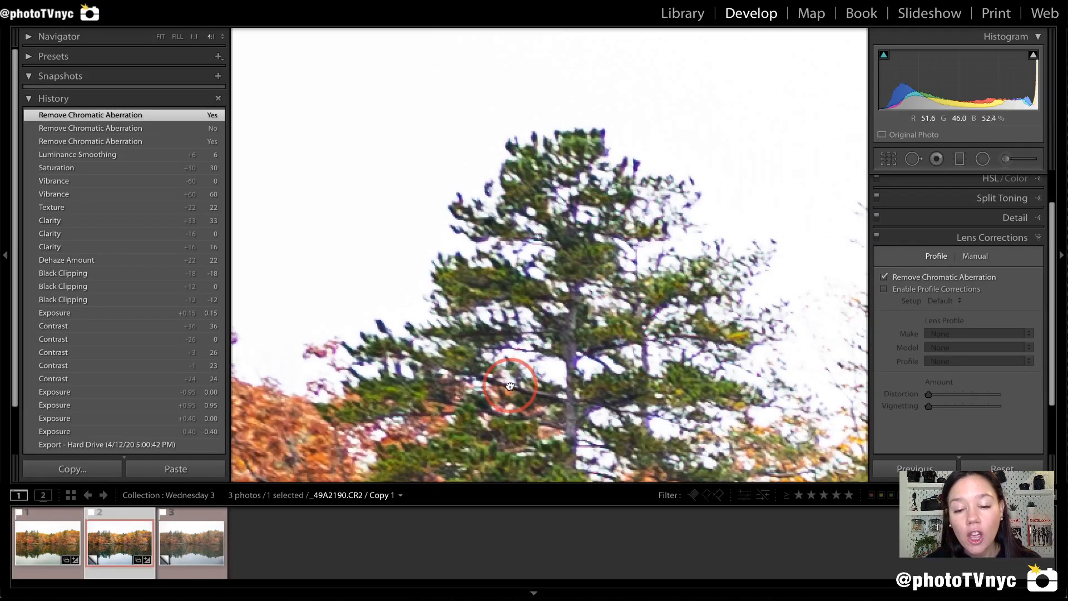
drag(579, 375, 512, 311)
key(z)
key(z)
key(z)
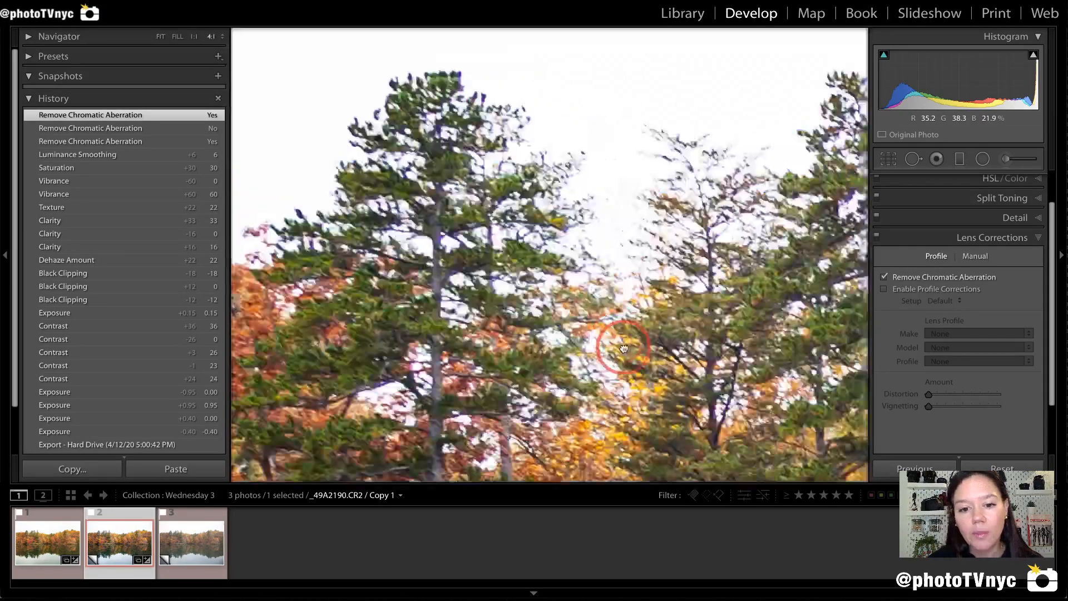
- Compare the pine edges against the bright sky by turning Remove Chromatic Aberration off and back on
click(428, 145)
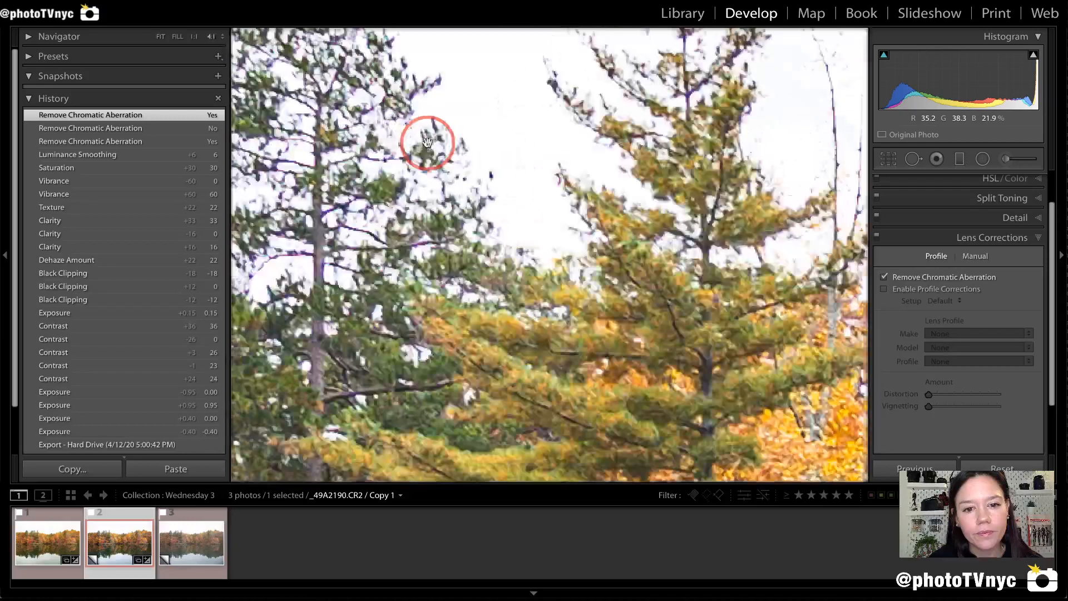
drag(431, 136, 600, 284)
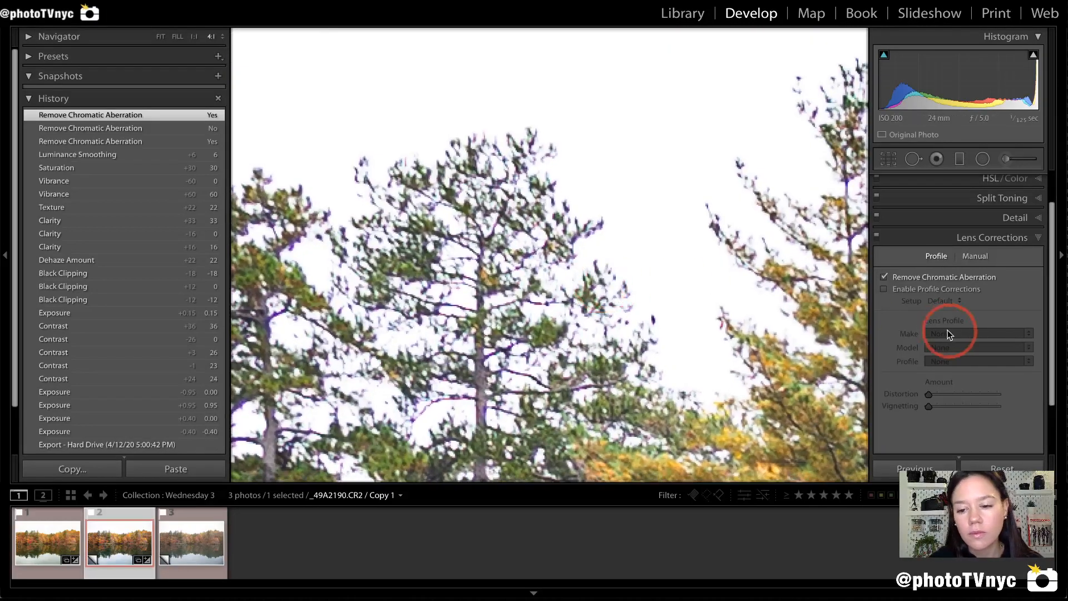
click(884, 277)
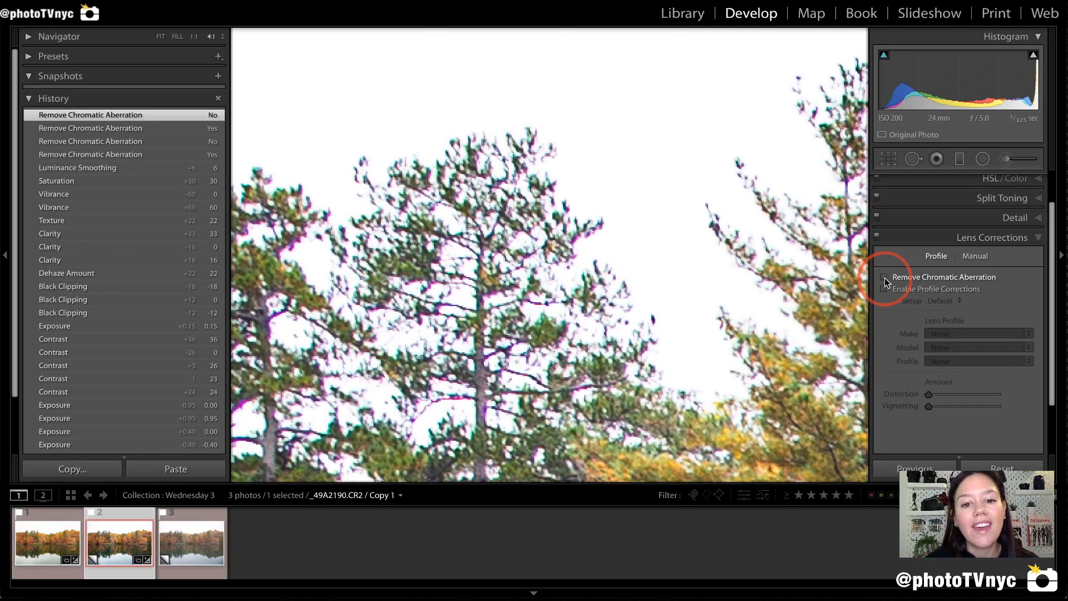
click(884, 278)
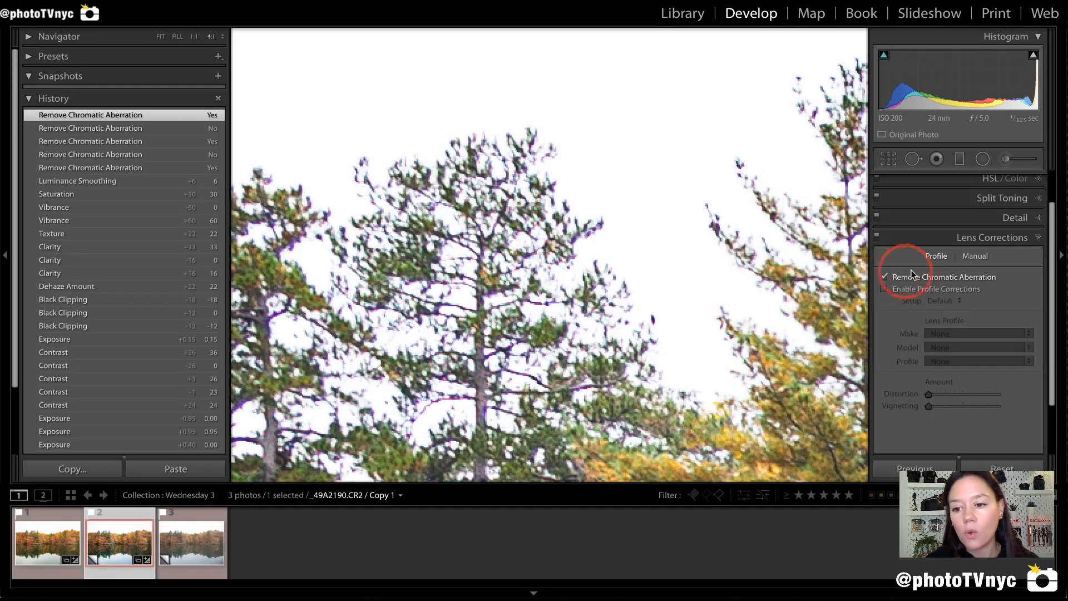
- View the manual Defringe settings of Lens Corrections and return to the profile settings
click(983, 255)
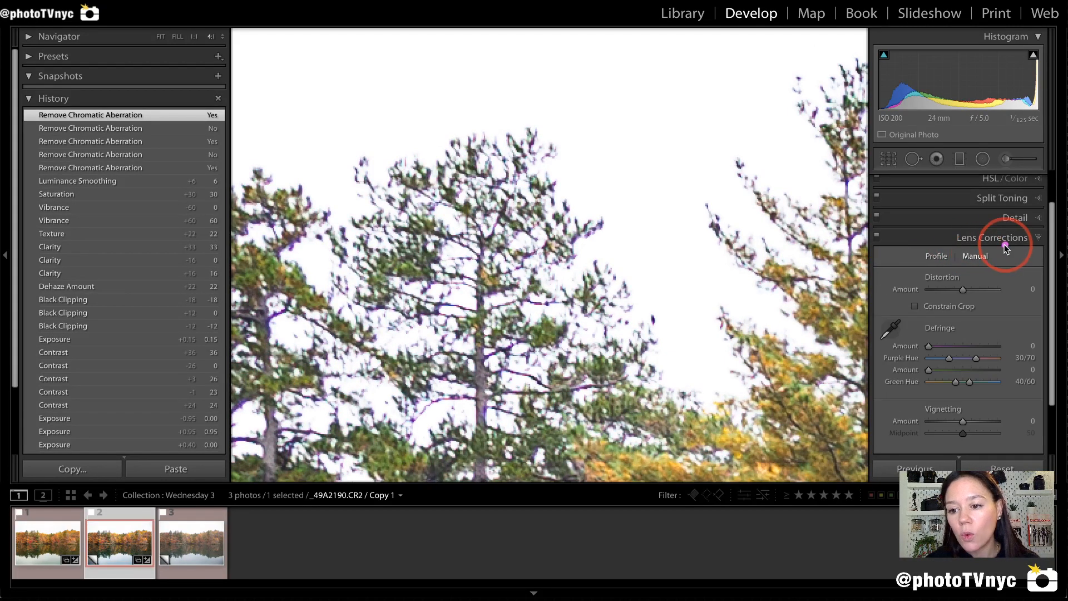
mouse_move(1006, 244)
mouse_down()
mouse_move(959, 244)
mouse_move(942, 266)
mouse_move(990, 273)
mouse_move(991, 239)
mouse_up()
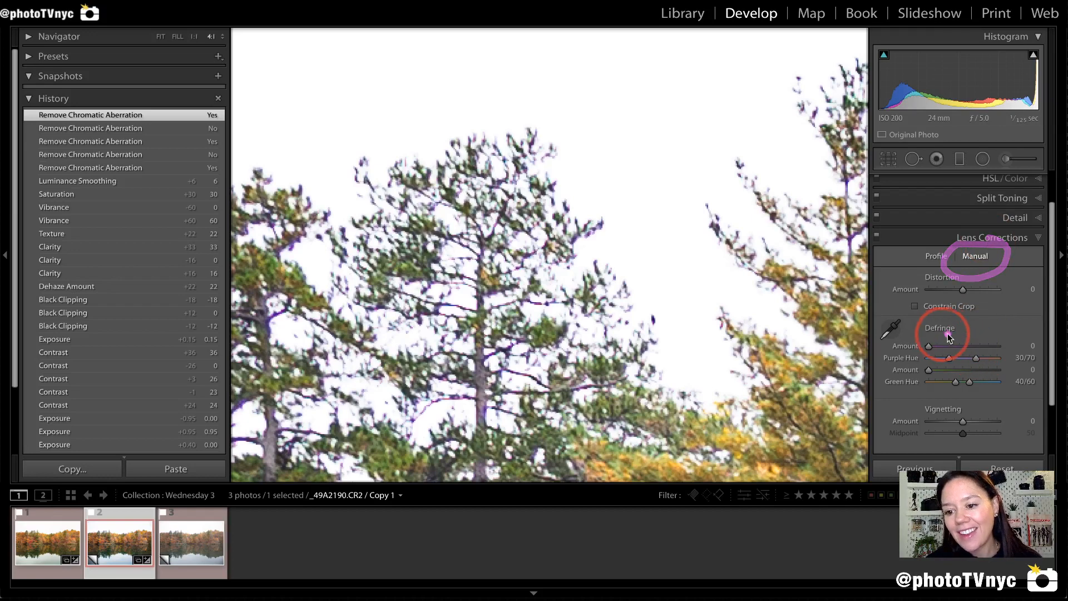
mouse_move(896, 322)
mouse_down()
mouse_move(986, 318)
mouse_move(1028, 372)
mouse_move(980, 426)
mouse_move(881, 423)
mouse_move(873, 329)
mouse_move(907, 317)
mouse_up()
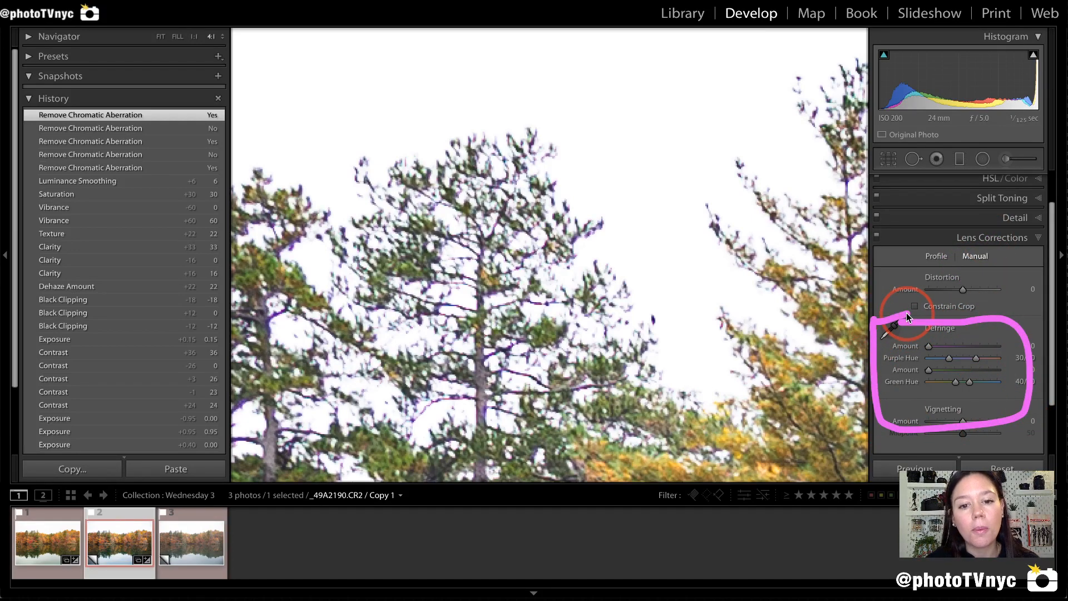
click(935, 257)
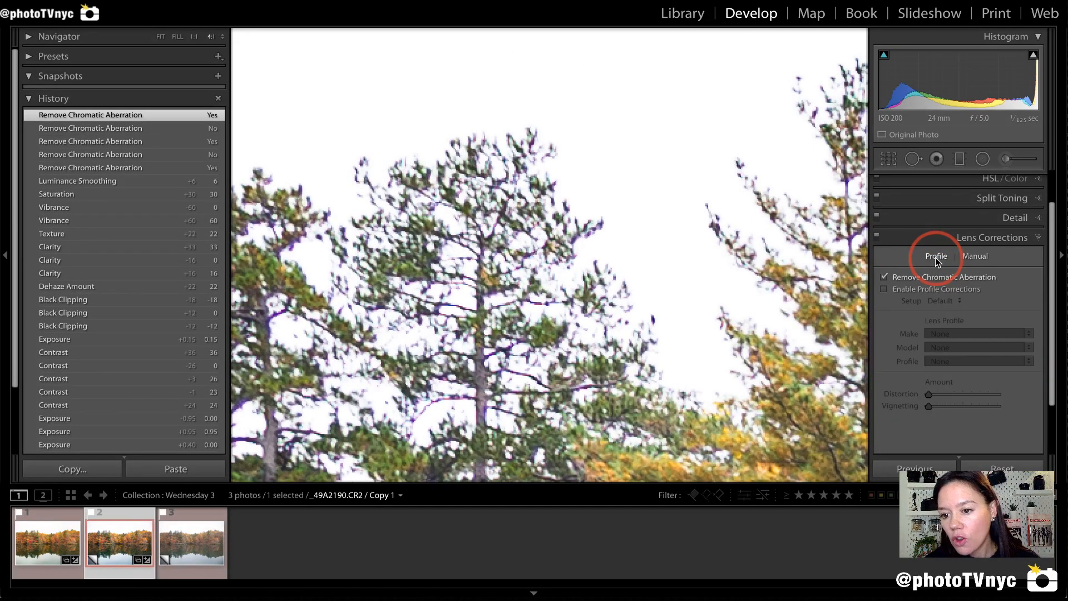
- Fit the whole photo in view and enable lens profile corrections to fix its dark lower corners
drag(624, 301, 441, 317)
click(654, 327)
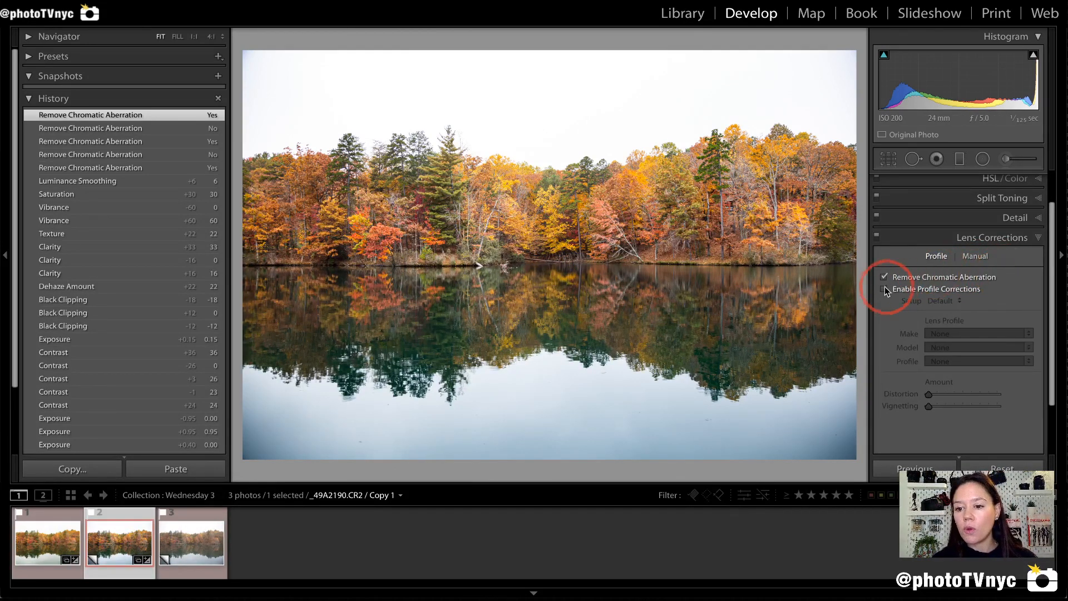
mouse_move(871, 298)
mouse_down()
mouse_move(995, 295)
mouse_move(948, 266)
mouse_move(845, 265)
mouse_move(846, 298)
mouse_move(891, 294)
mouse_up()
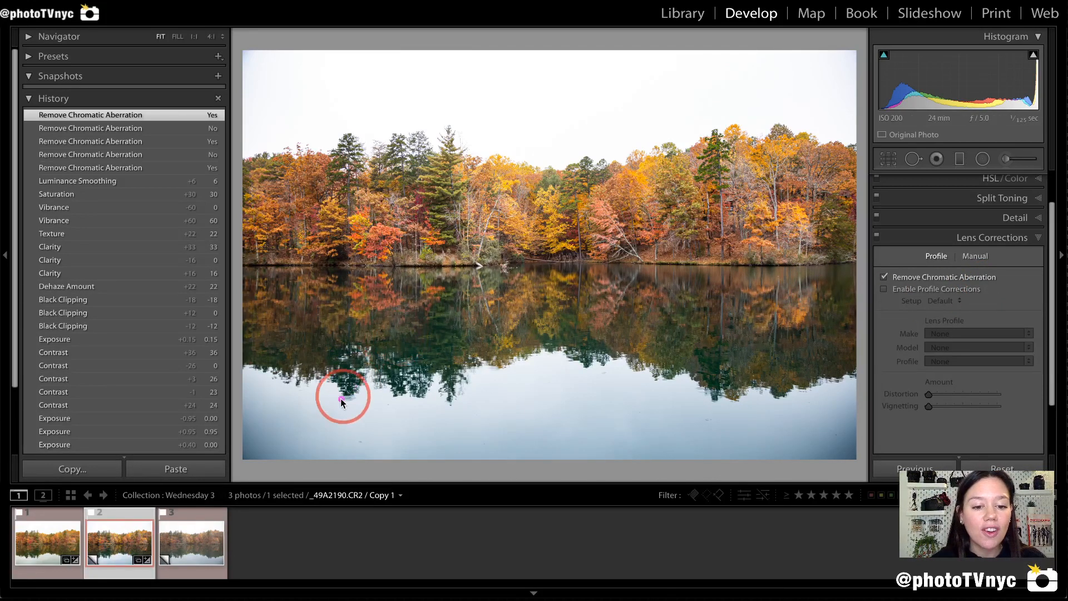
mouse_move(341, 401)
mouse_down()
mouse_move(293, 341)
mouse_move(245, 323)
mouse_move(224, 395)
mouse_move(219, 470)
mouse_move(339, 447)
mouse_up()
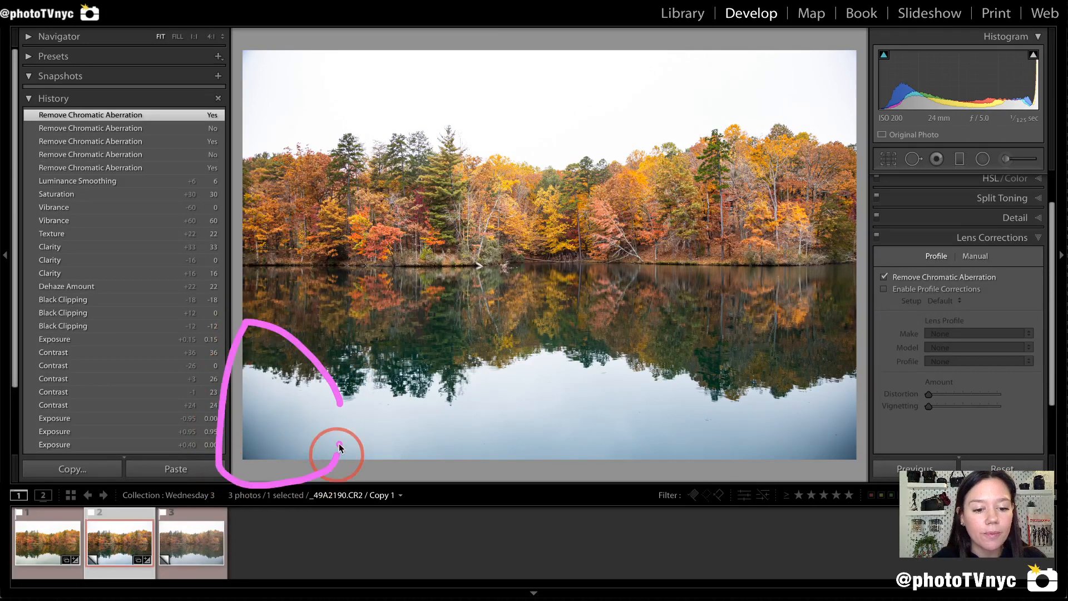
mouse_move(717, 445)
mouse_down()
mouse_move(782, 364)
mouse_move(834, 341)
mouse_move(859, 421)
mouse_up()
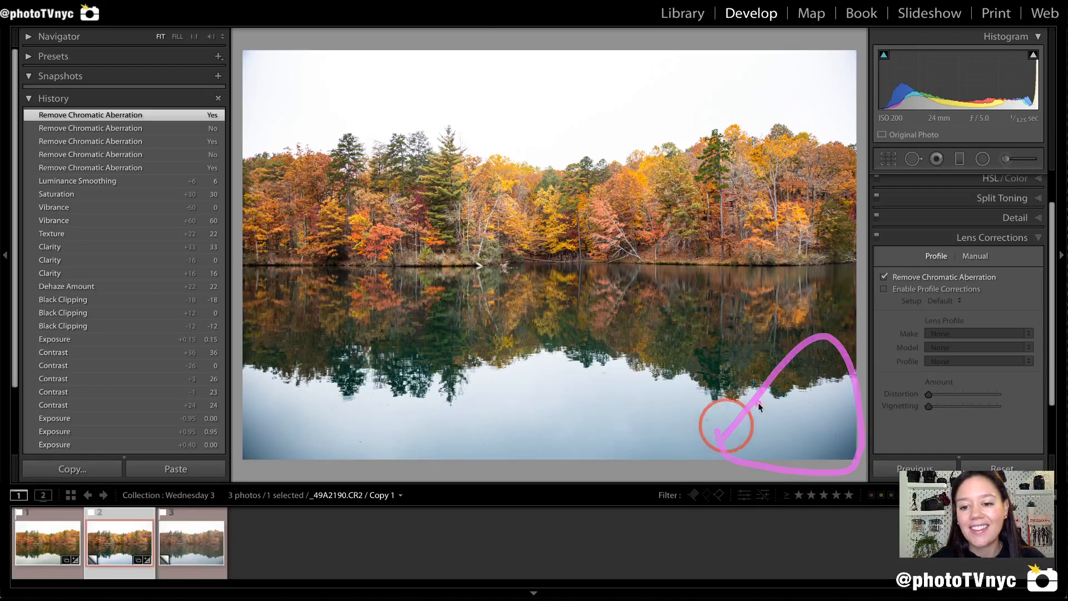
click(884, 289)
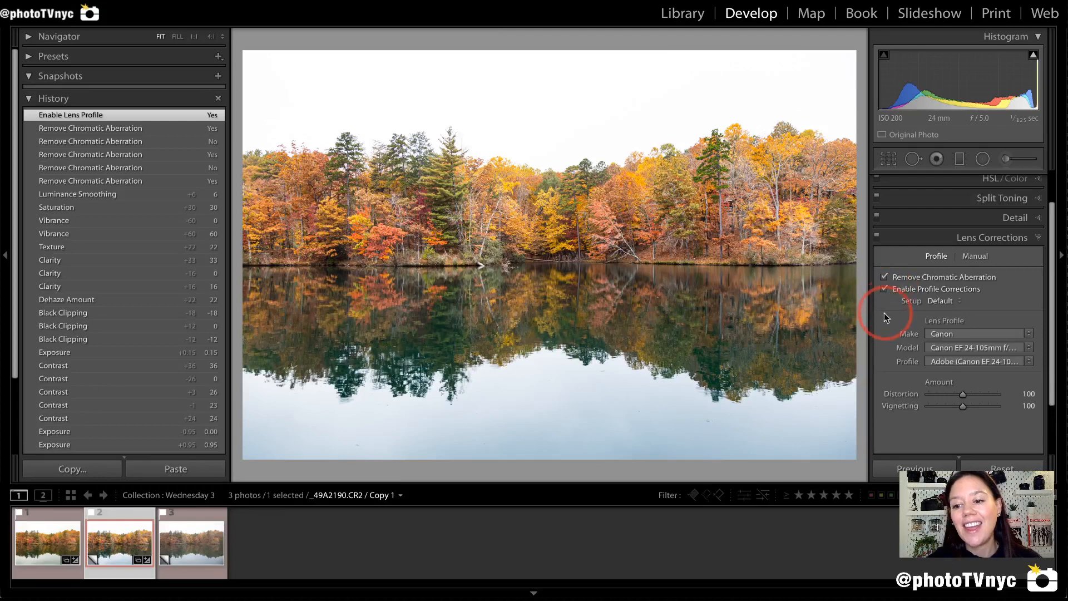
mouse_move(879, 312)
mouse_down()
mouse_move(873, 276)
mouse_move(994, 267)
mouse_move(999, 306)
mouse_move(844, 341)
mouse_up()
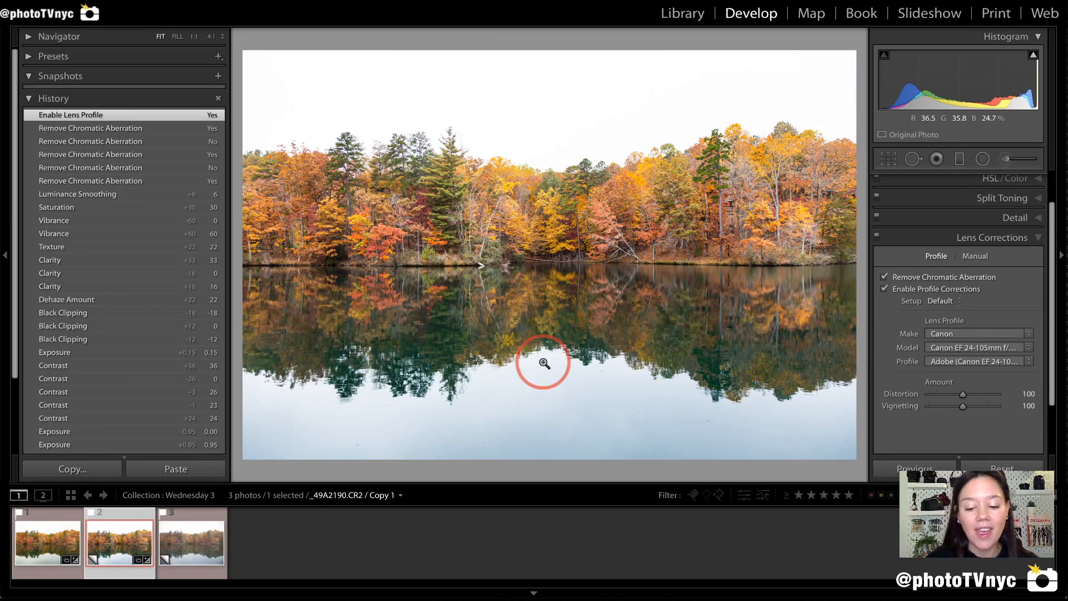
- Display the info overlay on the photo and cycle it to the exposure and lens details
key(i)
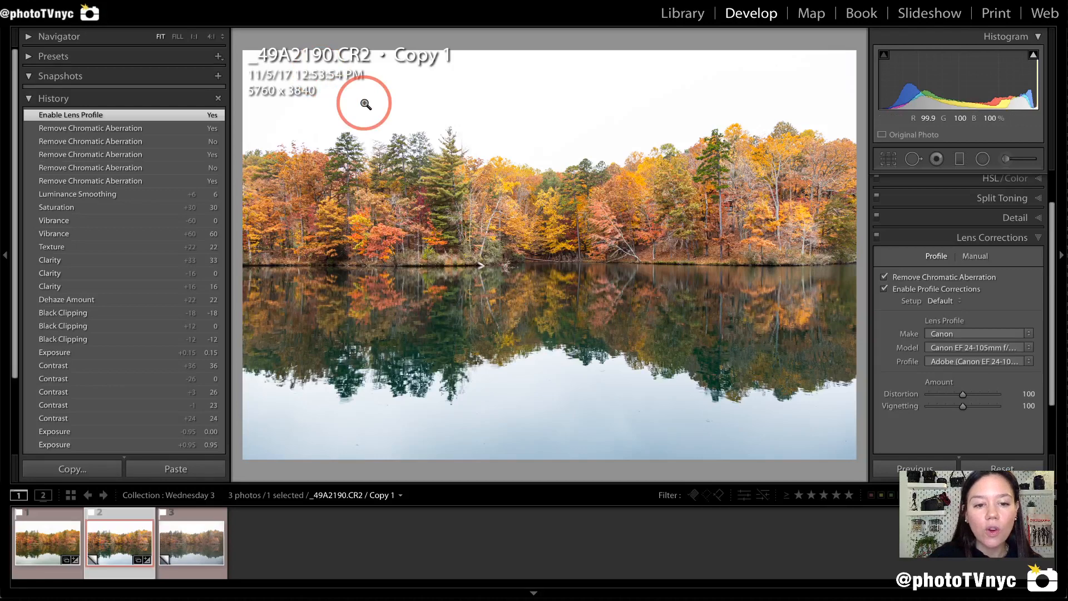
key(i)
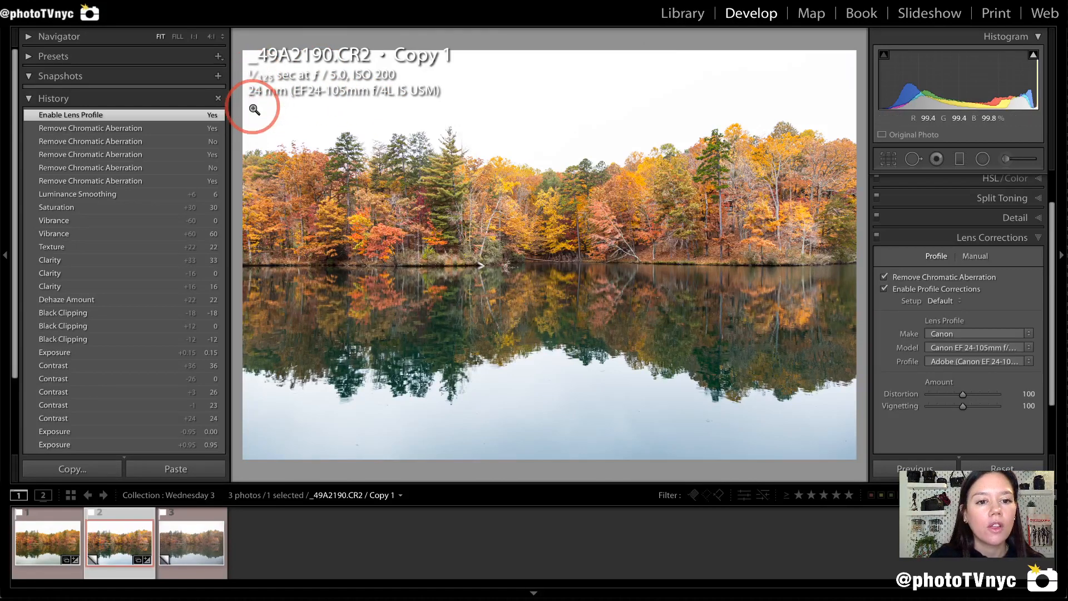
mouse_move(243, 110)
mouse_down()
mouse_move(237, 54)
mouse_move(247, 50)
mouse_move(405, 38)
mouse_move(455, 67)
mouse_move(453, 113)
mouse_move(233, 118)
mouse_up()
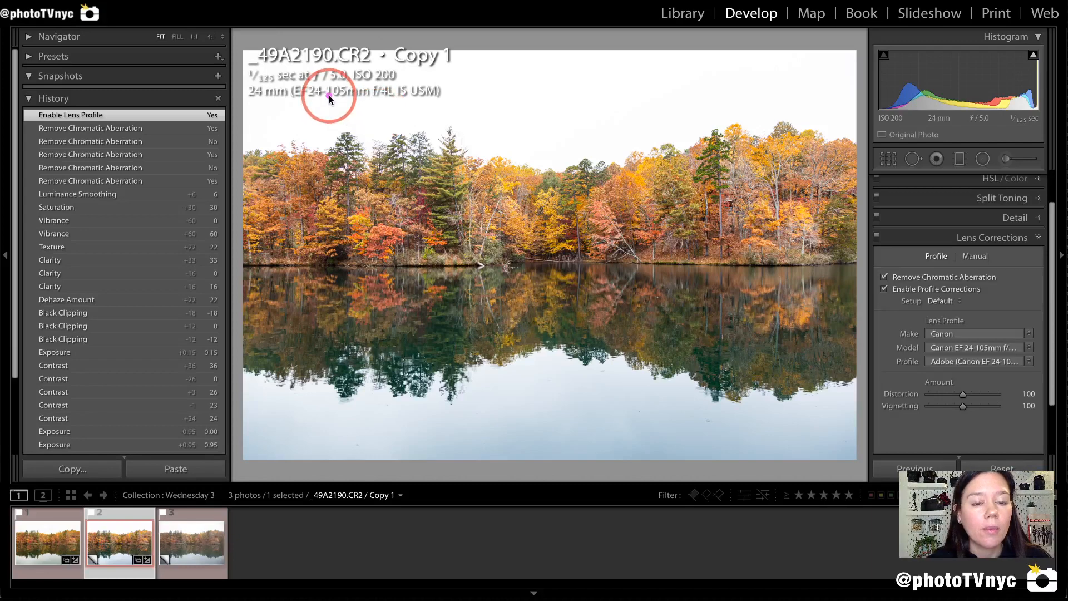
mouse_move(333, 96)
mouse_down()
mouse_move(365, 47)
mouse_move(302, 58)
mouse_move(310, 111)
mouse_move(339, 112)
mouse_move(408, 107)
mouse_move(420, 59)
mouse_move(347, 71)
mouse_up()
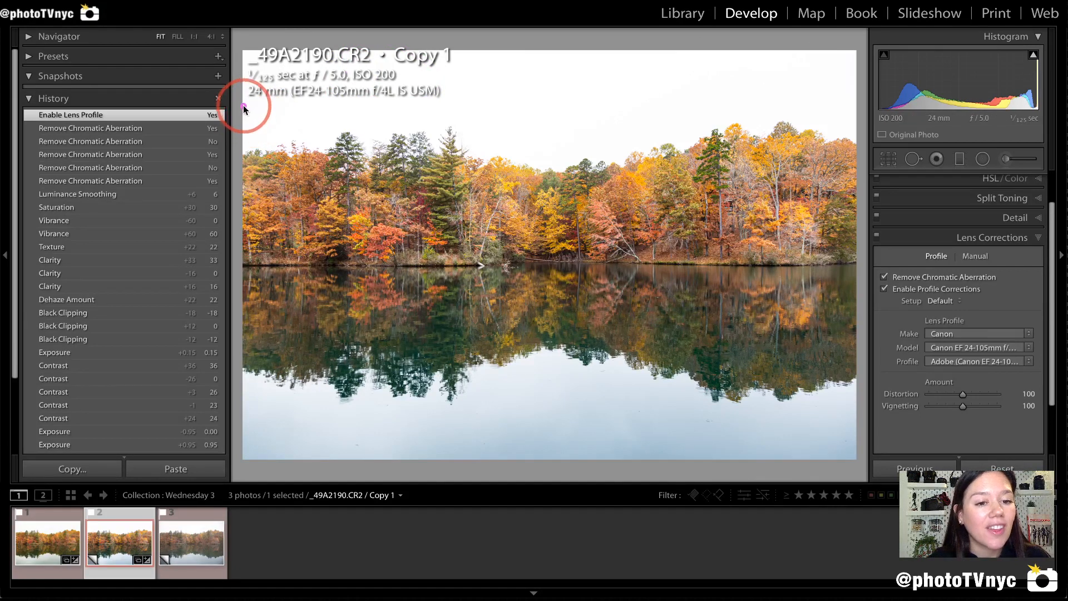
mouse_move(242, 105)
mouse_down()
mouse_move(442, 106)
mouse_move(246, 128)
mouse_move(240, 113)
mouse_move(450, 98)
mouse_move(447, 111)
mouse_move(415, 117)
mouse_move(256, 132)
mouse_up()
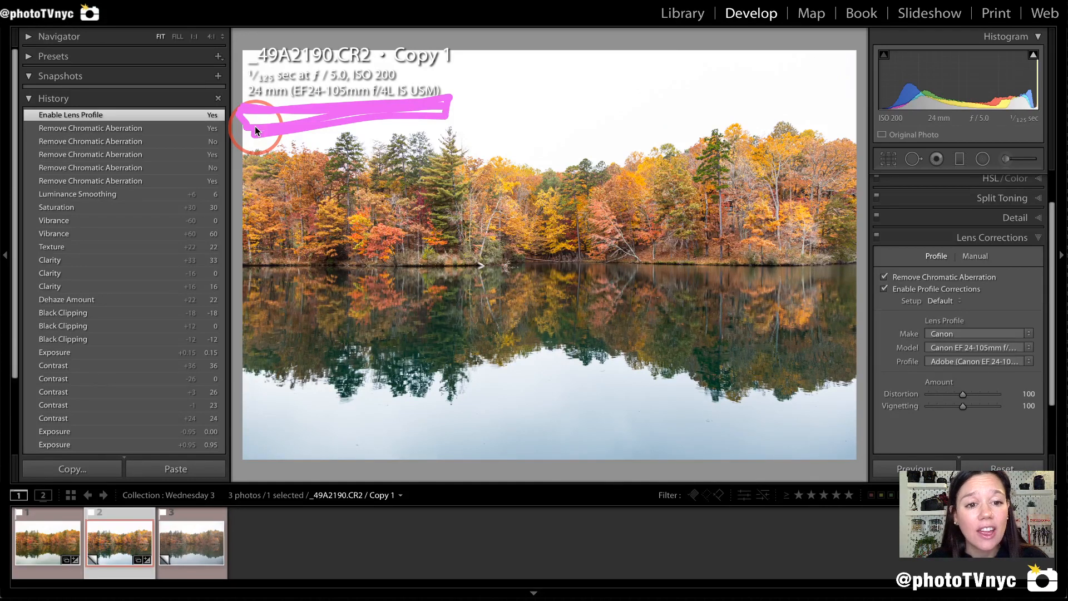
mouse_move(255, 127)
mouse_down()
mouse_move(240, 110)
mouse_move(302, 114)
mouse_up()
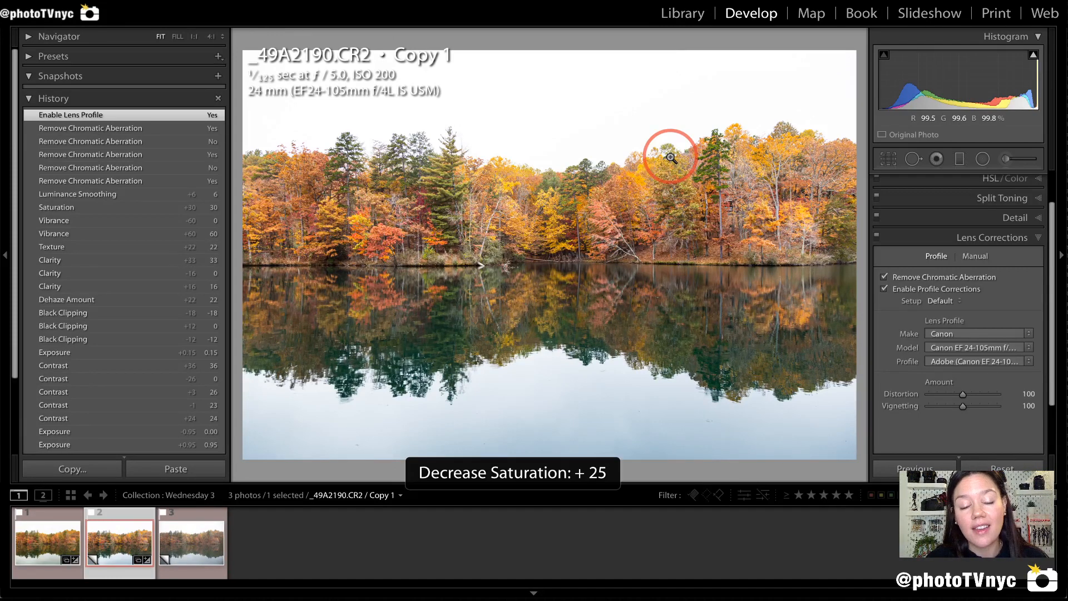
- Compare the lake corners by switching Enable Profile Corrections off and on repeatedly, leaving it on
click(884, 289)
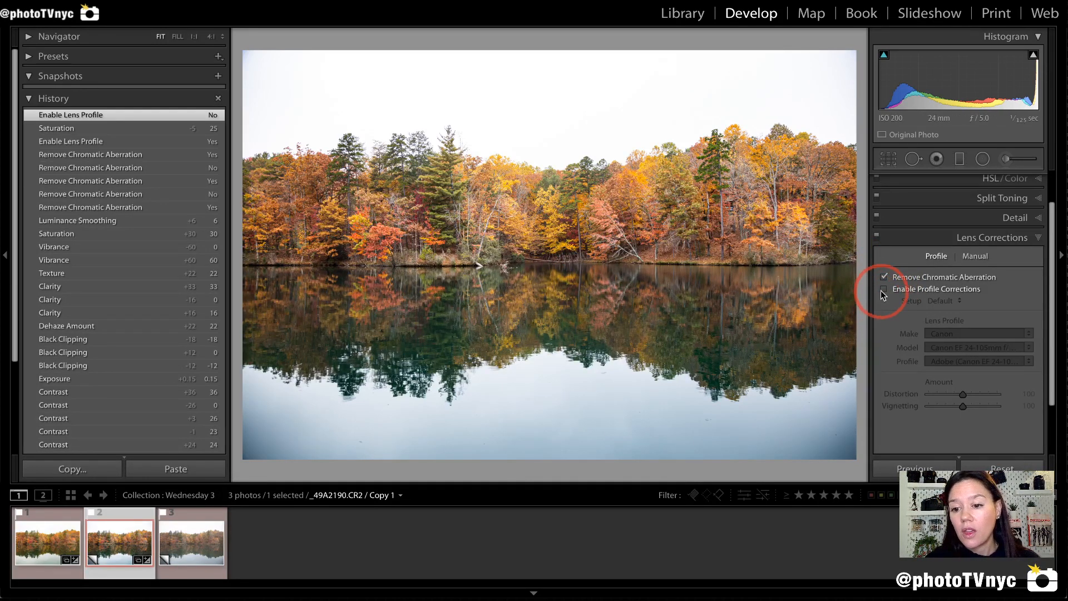
mouse_move(820, 419)
mouse_down()
mouse_move(828, 487)
mouse_move(852, 476)
mouse_move(844, 356)
mouse_up()
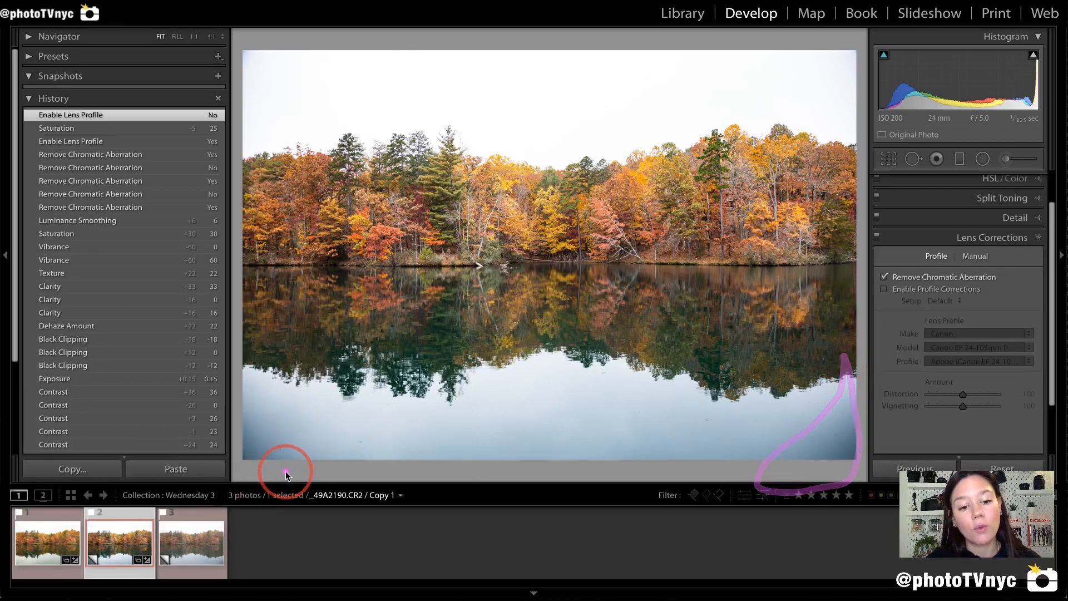
mouse_move(340, 465)
mouse_down()
mouse_move(262, 393)
mouse_move(228, 451)
mouse_move(342, 466)
mouse_up()
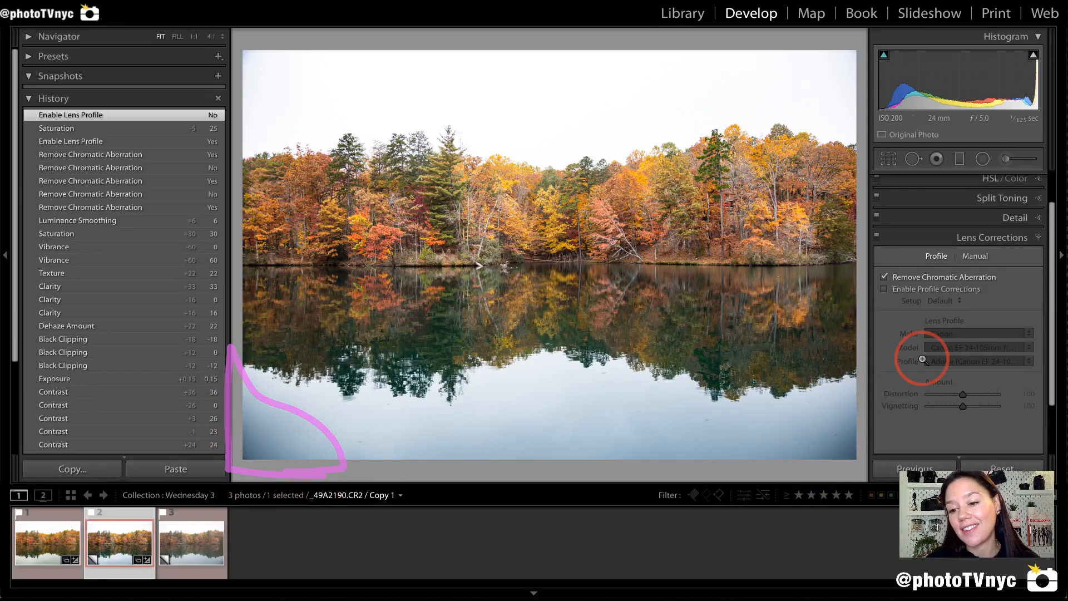
click(883, 291)
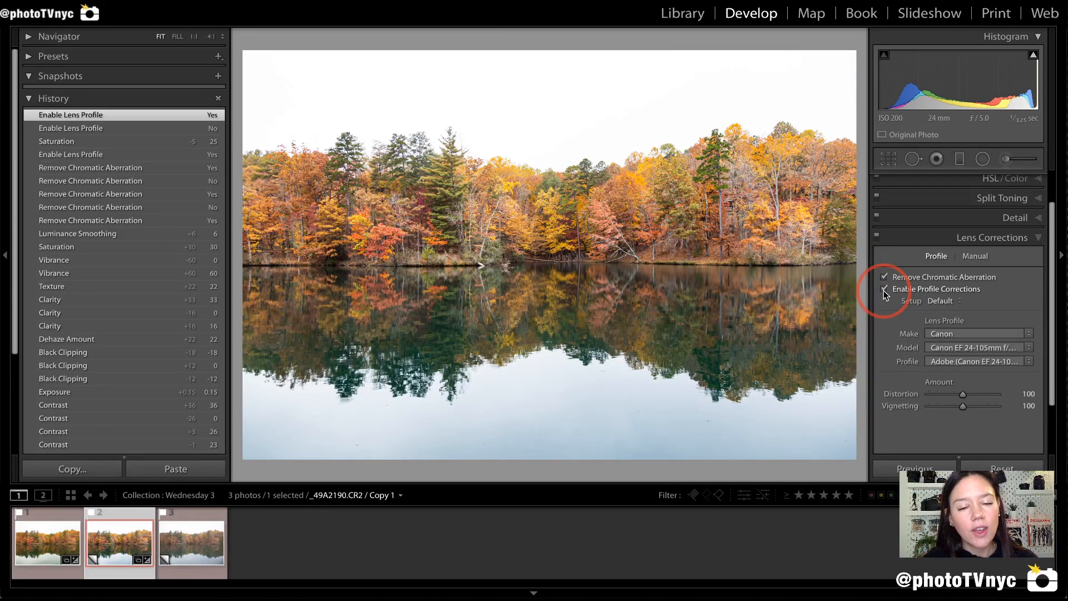
click(883, 290)
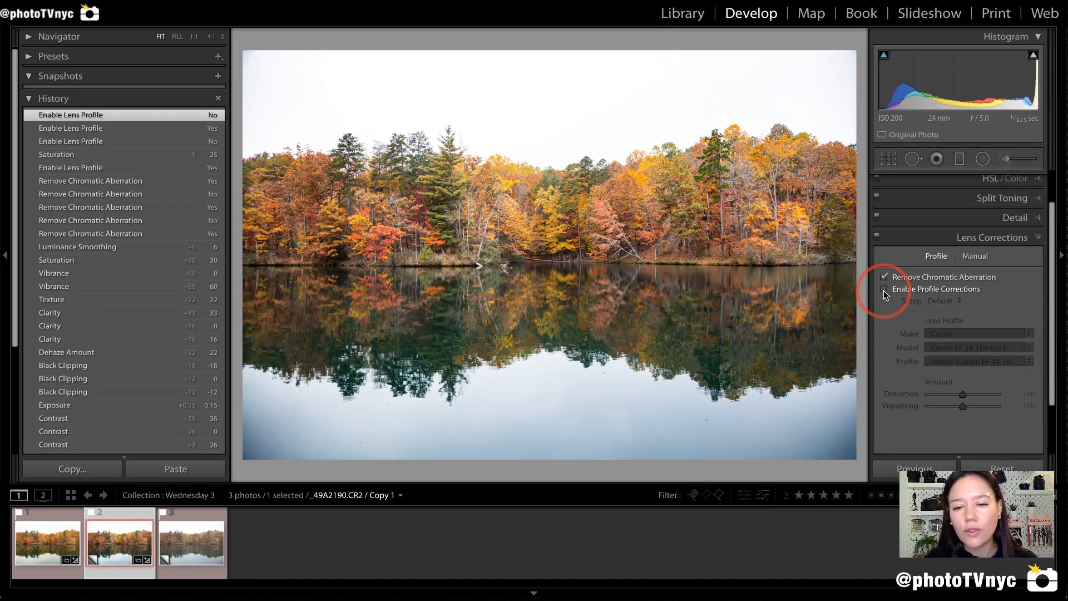
click(883, 291)
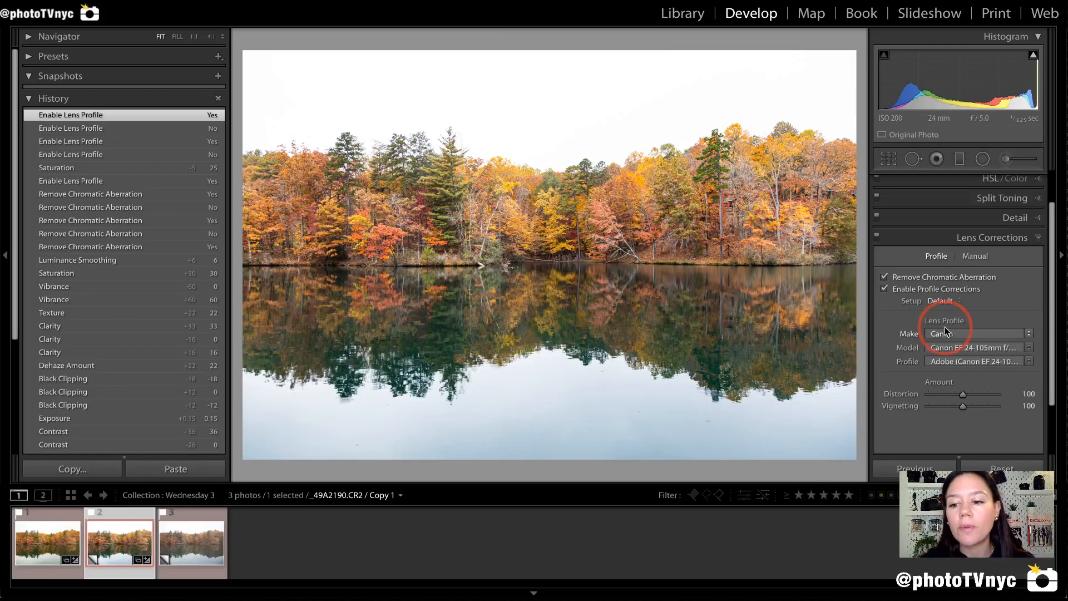
- Review the lens make, model and profile choices, and collapse the Lens Corrections settings
mouse_move(893, 312)
mouse_down()
mouse_move(1045, 380)
mouse_move(1027, 293)
mouse_move(890, 300)
mouse_up()
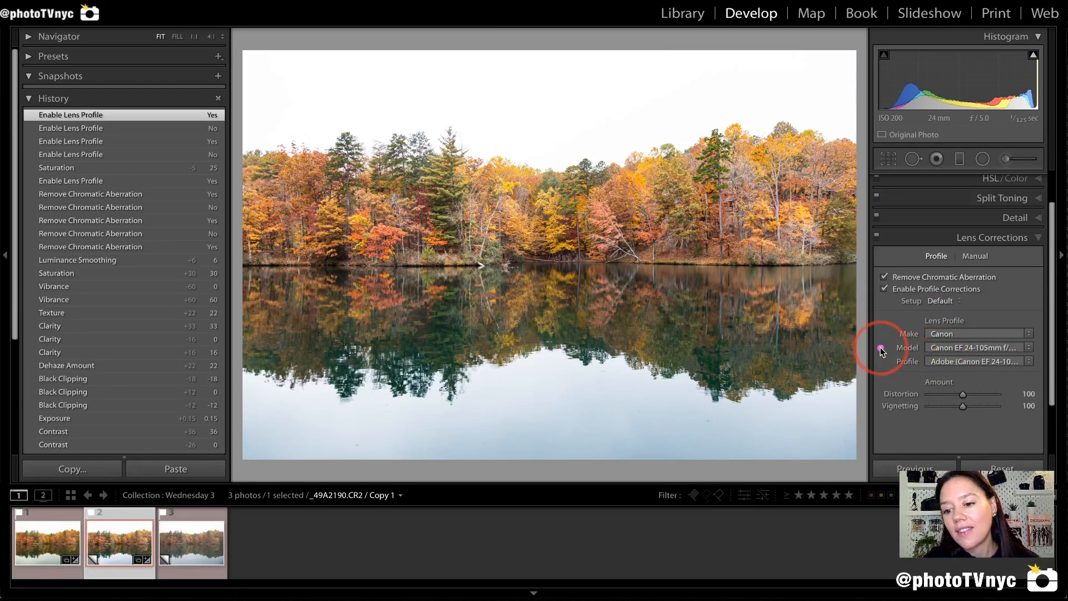
mouse_move(883, 348)
mouse_down()
mouse_move(929, 348)
mouse_move(912, 333)
mouse_move(908, 367)
mouse_up()
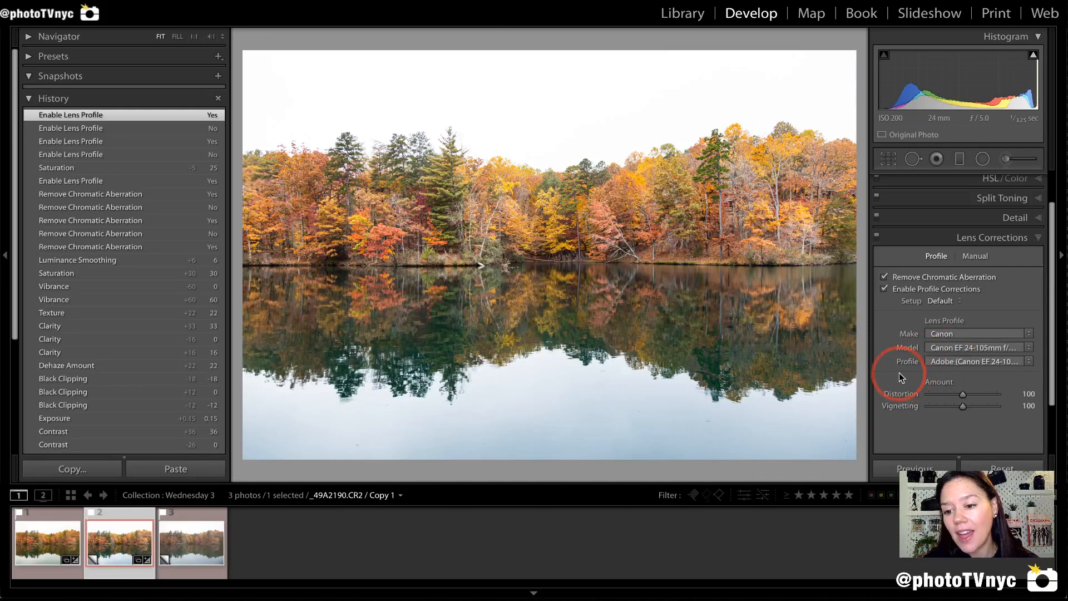
click(1037, 240)
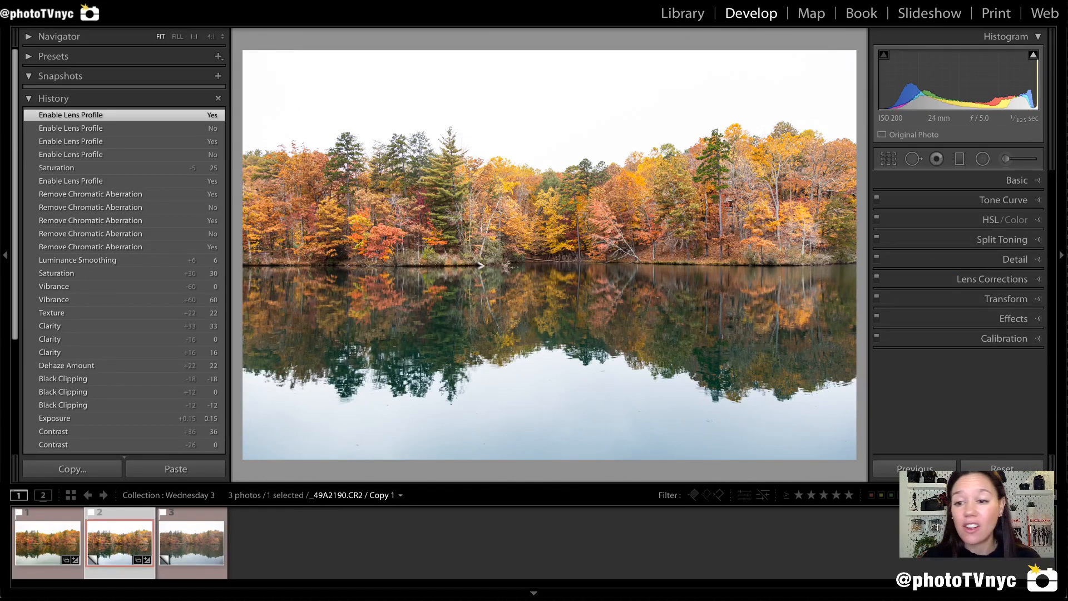
mouse_move(875, 236)
mouse_down()
mouse_move(871, 210)
mouse_move(944, 197)
mouse_move(1035, 203)
mouse_move(1042, 221)
mouse_move(862, 242)
mouse_up()
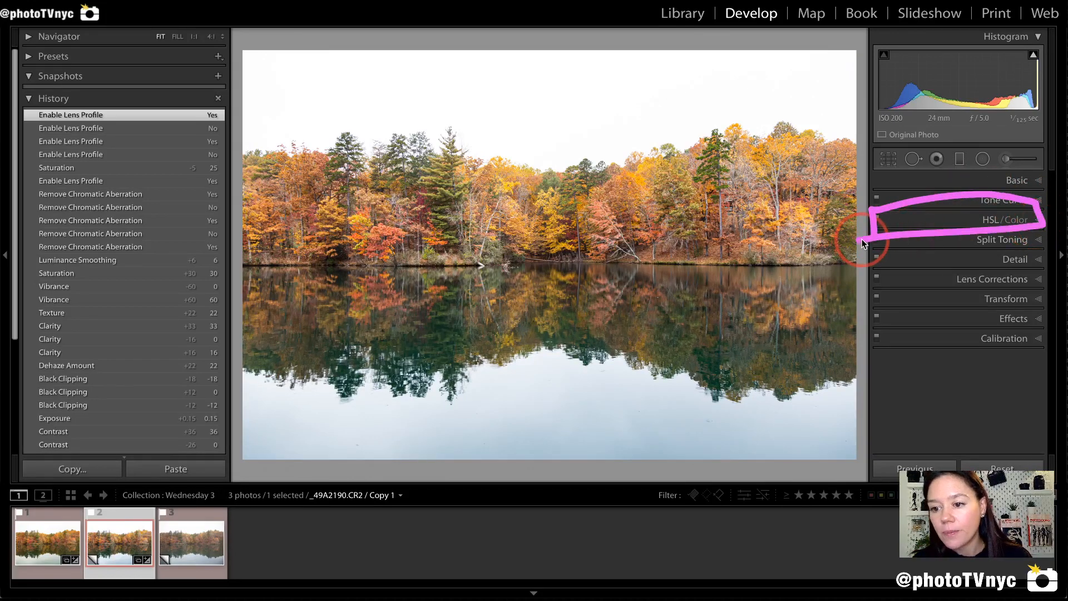
click(950, 221)
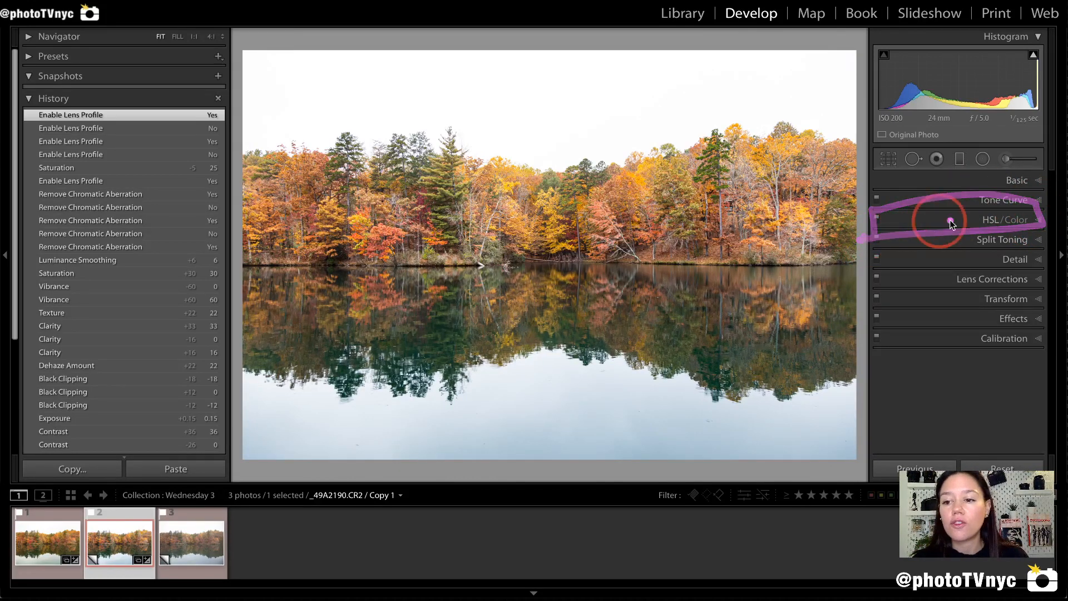
- Shift the hues of the red tree on the shore with the HSL targeted adjustment to Red -34 and Orange -29
click(1028, 220)
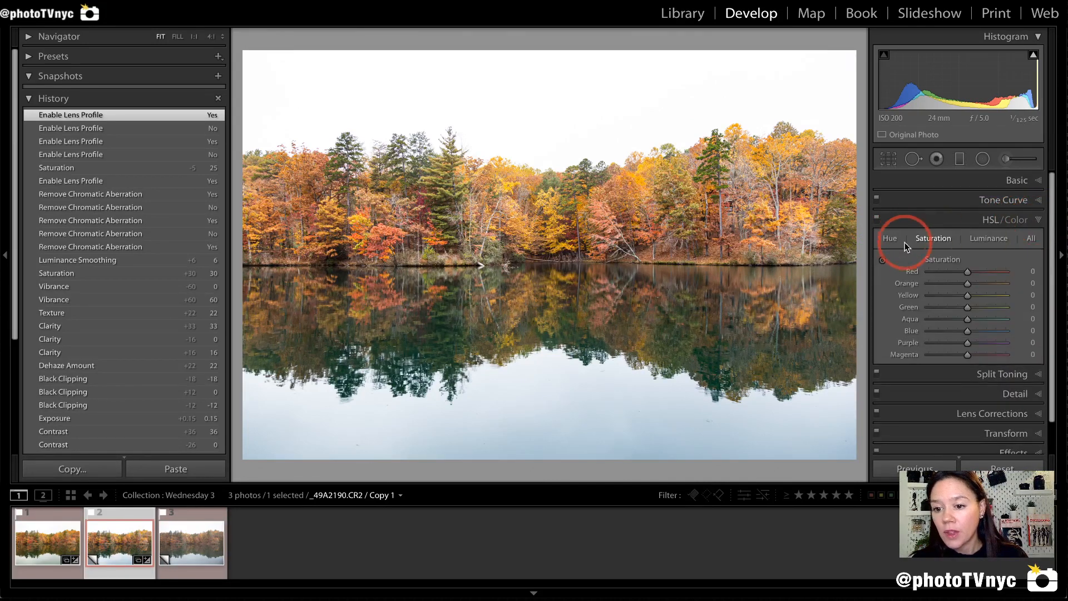
click(889, 240)
mouse_move(893, 245)
mouse_down()
mouse_move(874, 221)
mouse_move(893, 244)
mouse_move(915, 243)
mouse_move(927, 219)
mouse_move(960, 232)
mouse_move(931, 247)
mouse_move(902, 246)
mouse_up()
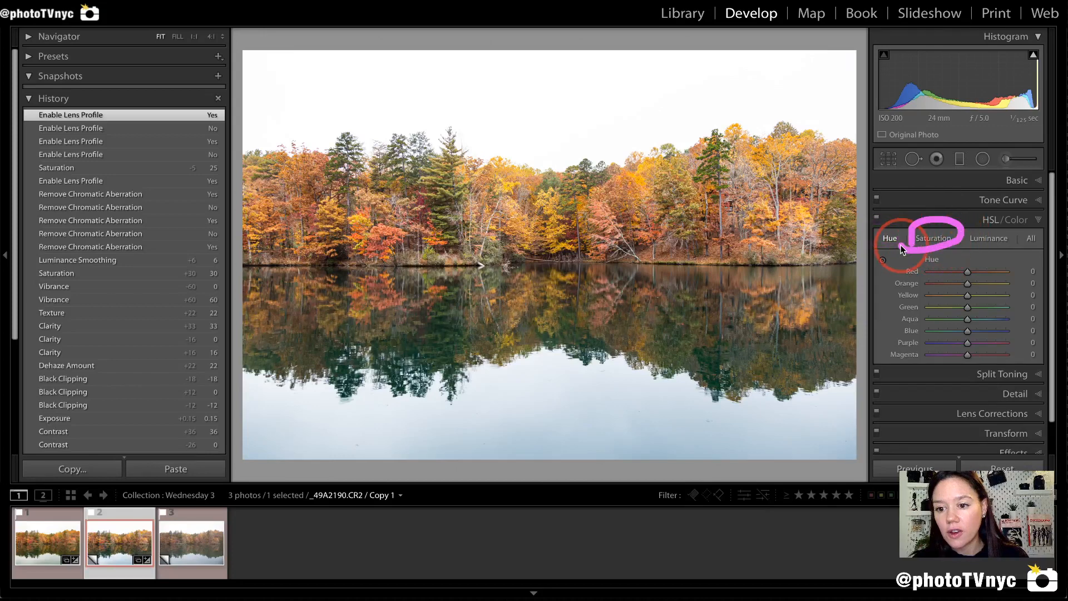
mouse_move(974, 249)
mouse_down()
mouse_move(970, 226)
mouse_move(1014, 222)
mouse_move(1021, 249)
mouse_move(968, 253)
mouse_up()
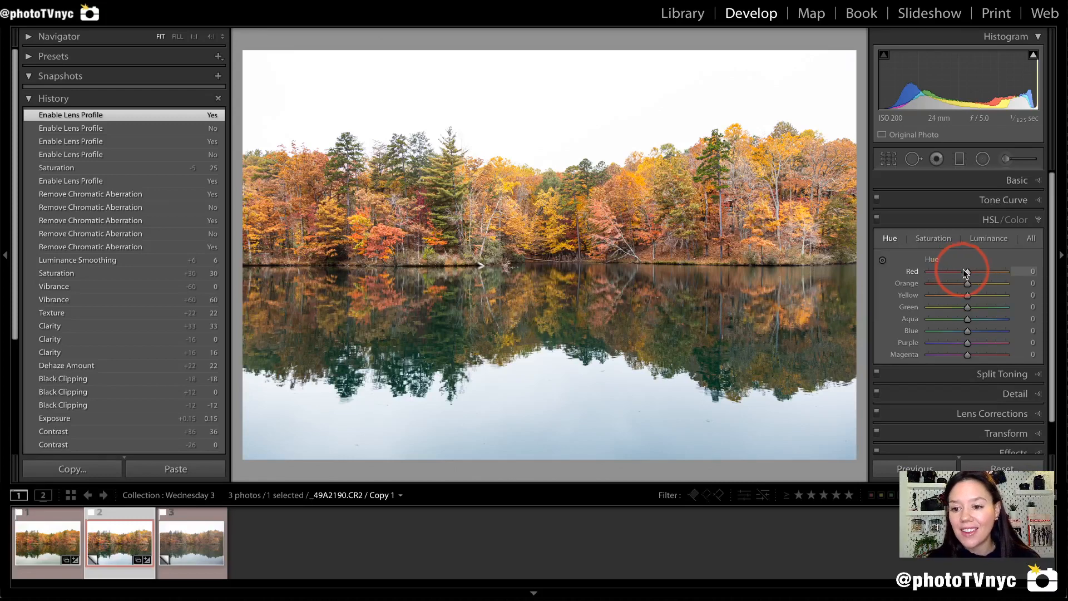
click(882, 260)
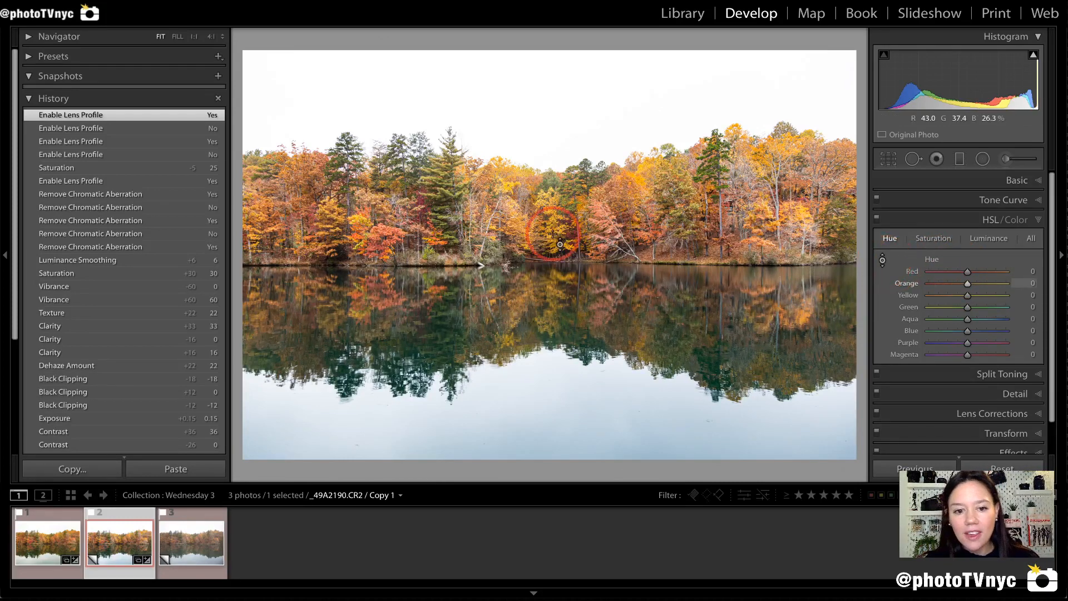
drag(379, 233, 380, 377)
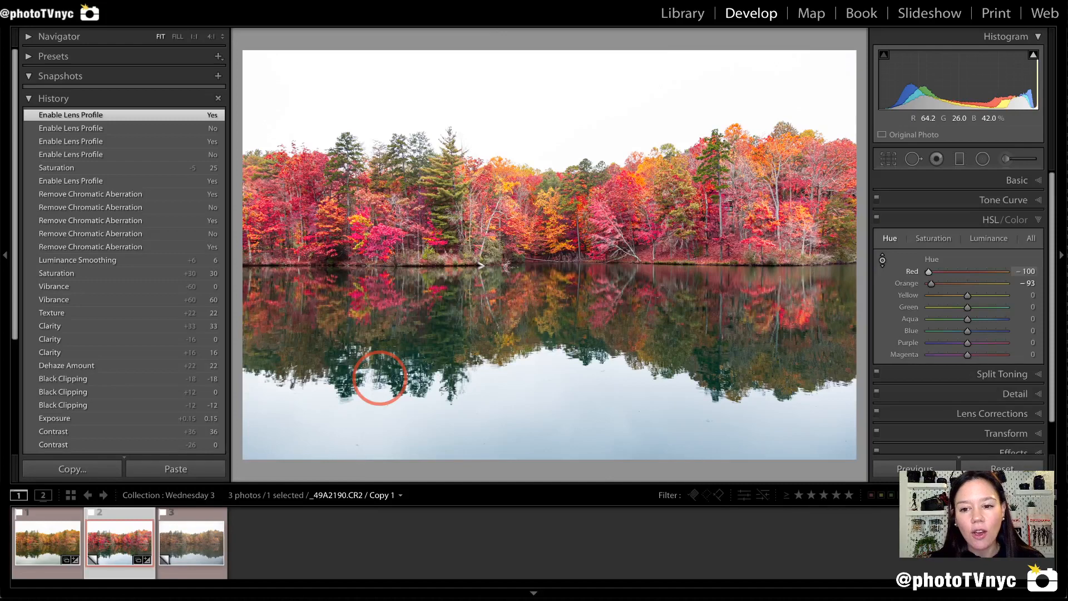
drag(380, 377, 374, 117)
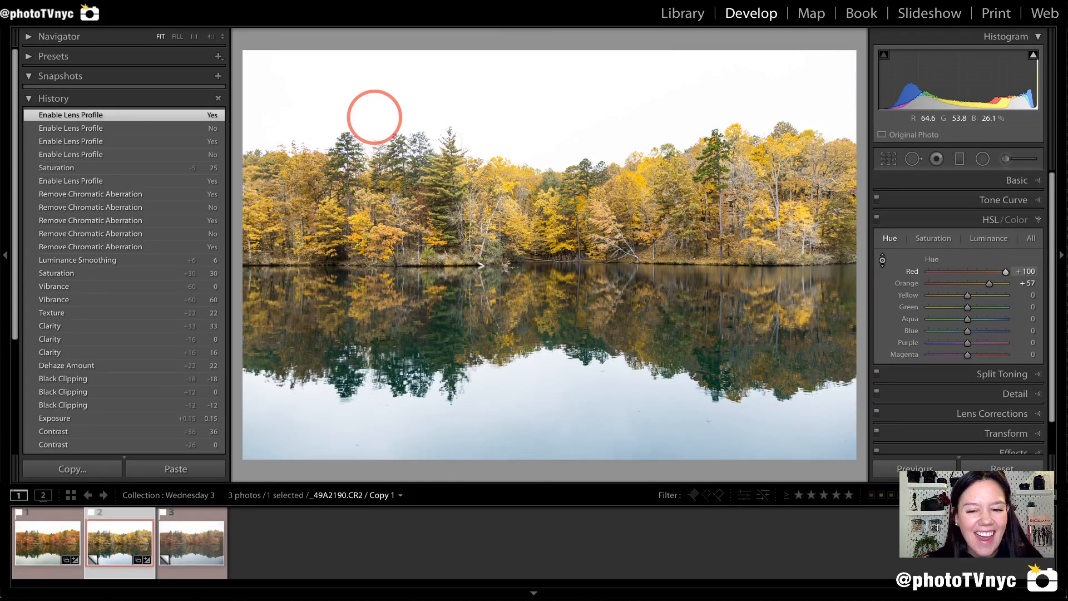
drag(374, 117, 413, 120)
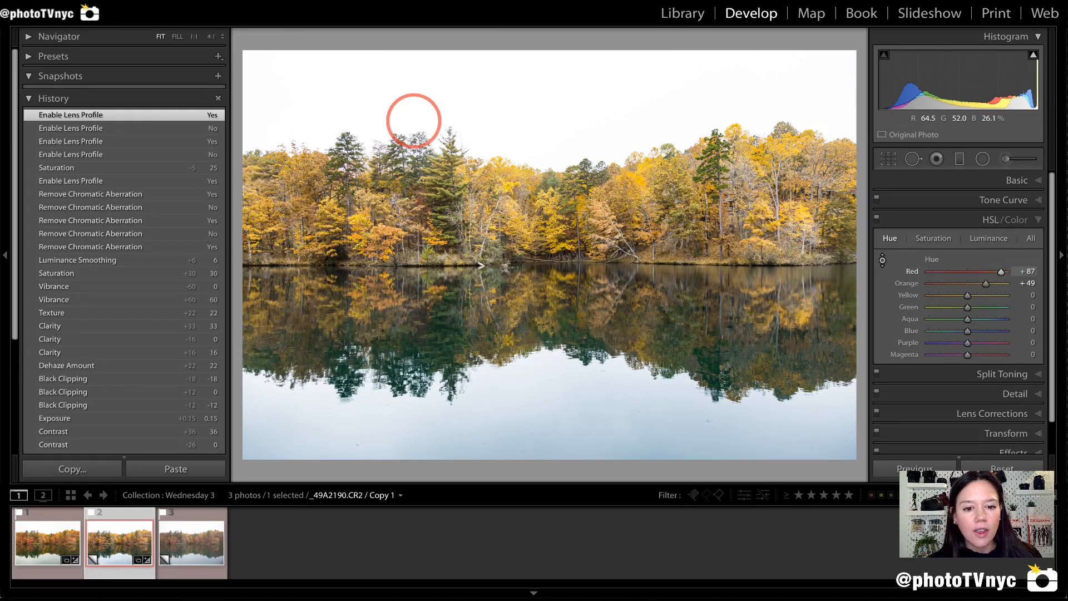
drag(413, 121, 405, 229)
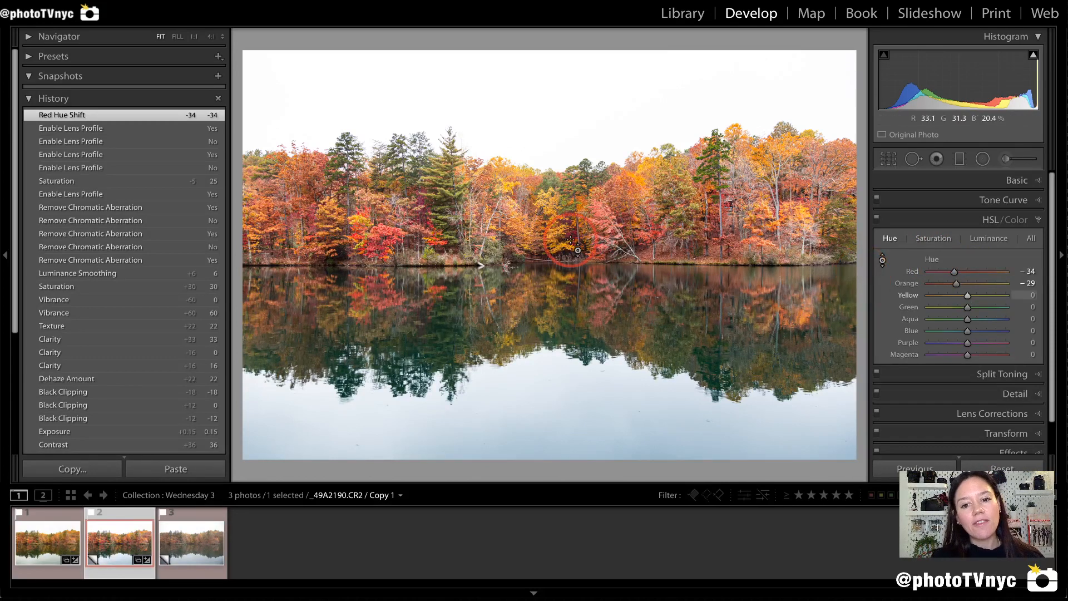
- Zoom to 1:1, try shifting the central yellow tree's hues to Yellow -100 and Orange -79, and undo the change
click(547, 231)
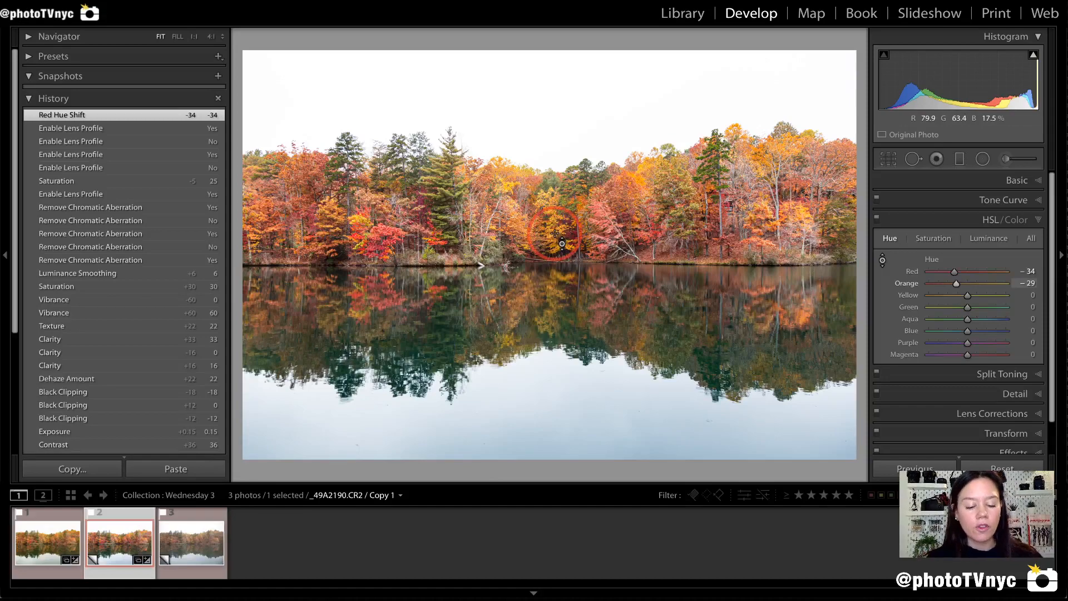
key(z)
drag(610, 405, 476, 172)
drag(634, 334, 452, 114)
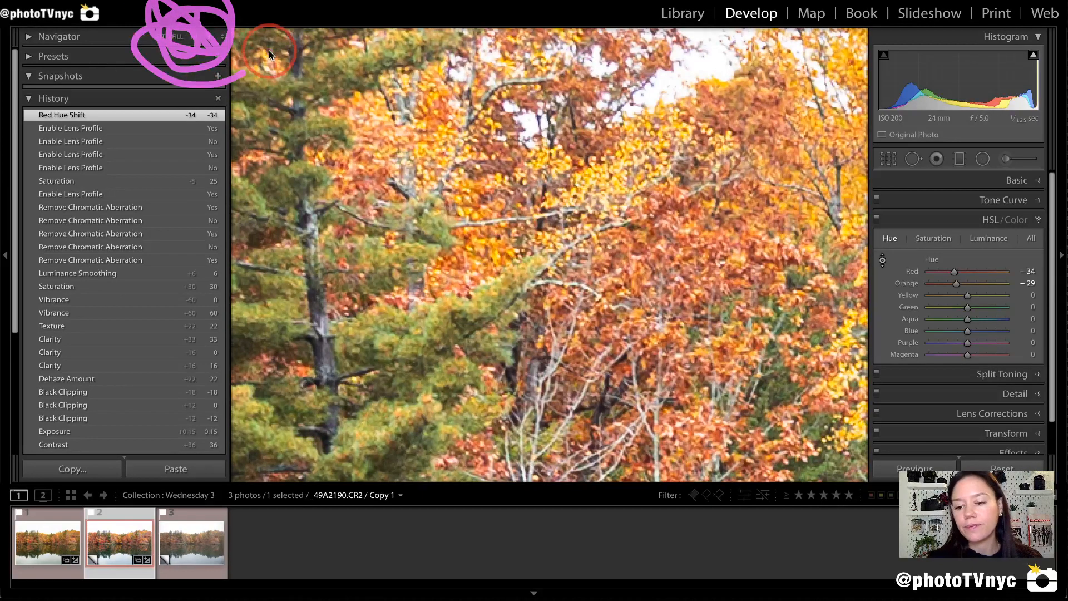
click(194, 36)
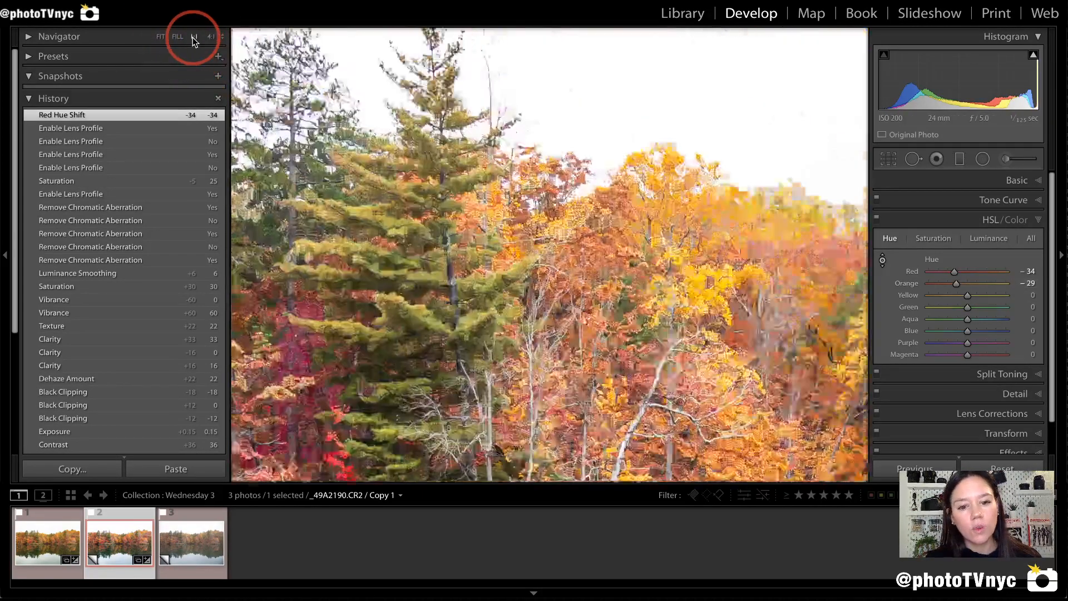
drag(650, 332, 480, 187)
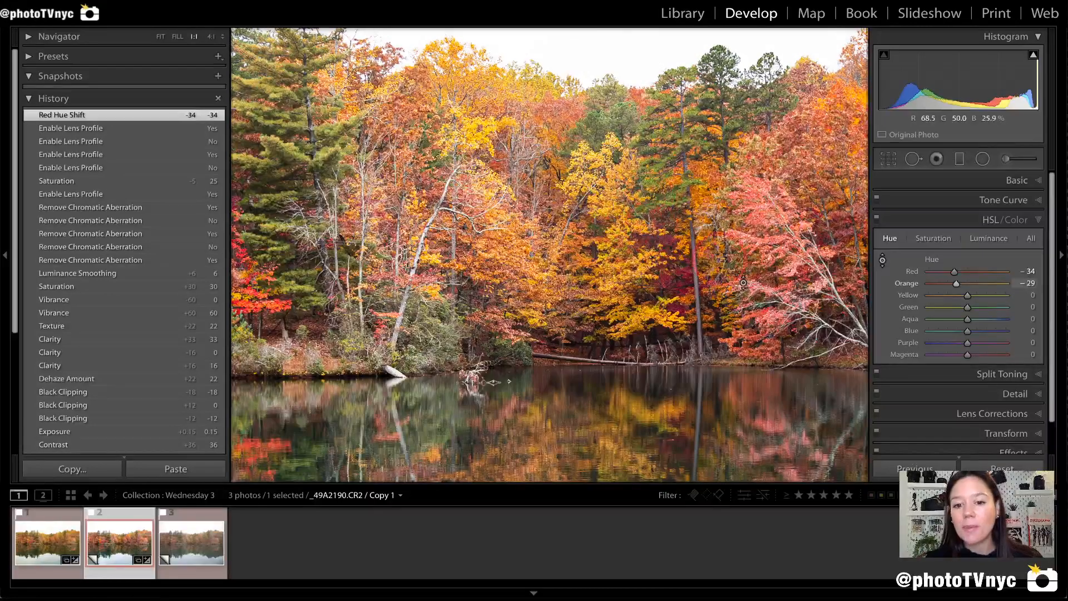
mouse_move(555, 205)
mouse_down()
mouse_move(554, 172)
mouse_move(588, 117)
mouse_move(632, 105)
mouse_move(688, 284)
mouse_move(540, 362)
mouse_move(521, 214)
mouse_move(463, 192)
mouse_move(463, 173)
mouse_move(520, 174)
mouse_move(452, 58)
mouse_move(459, 195)
mouse_up()
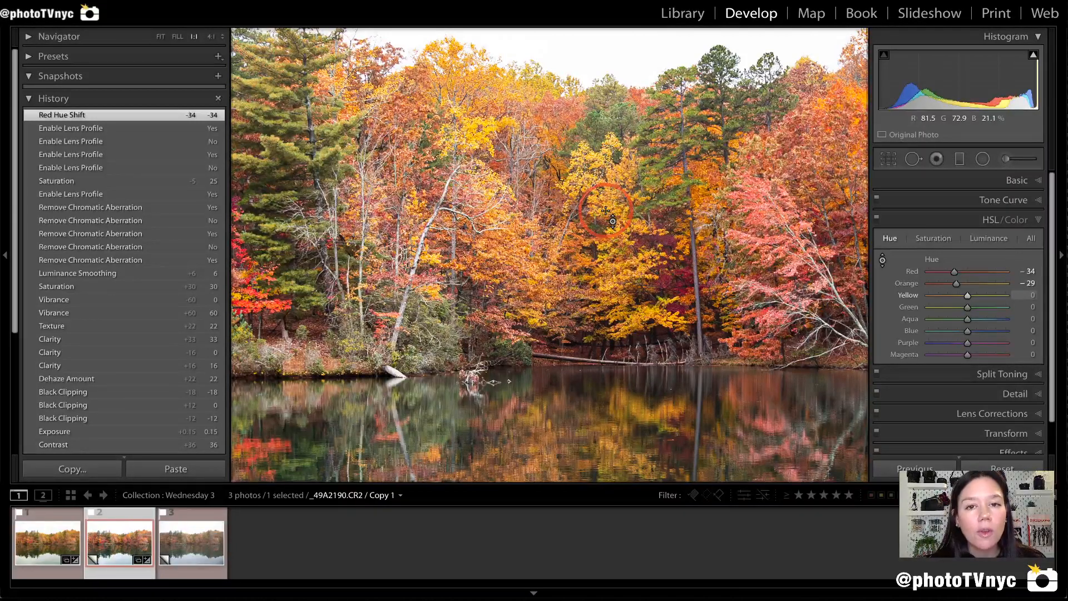
drag(605, 212, 630, 330)
key(z)
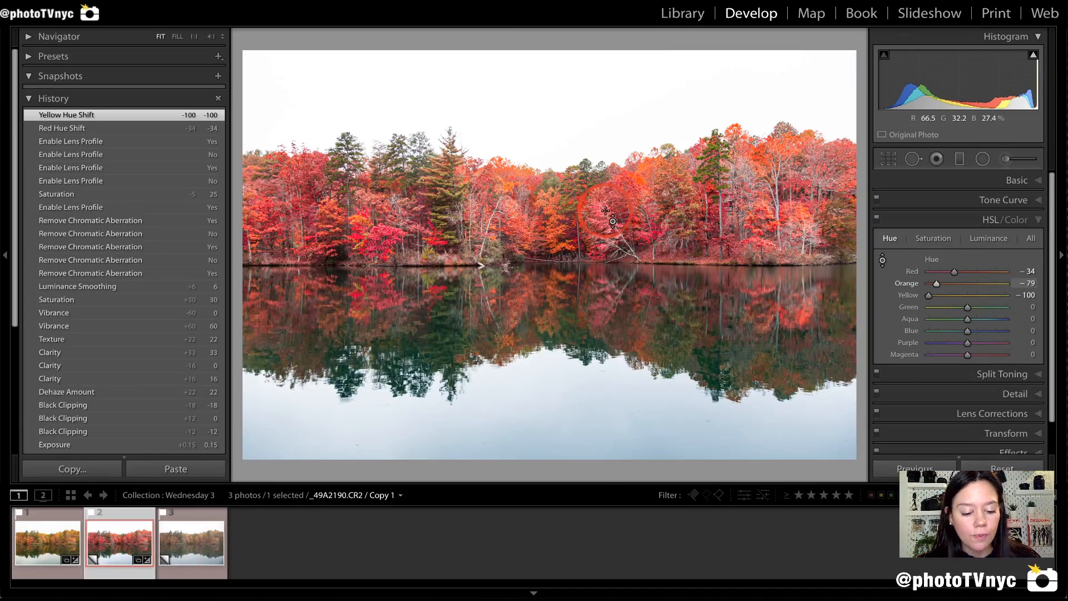
key(ctrl+z)
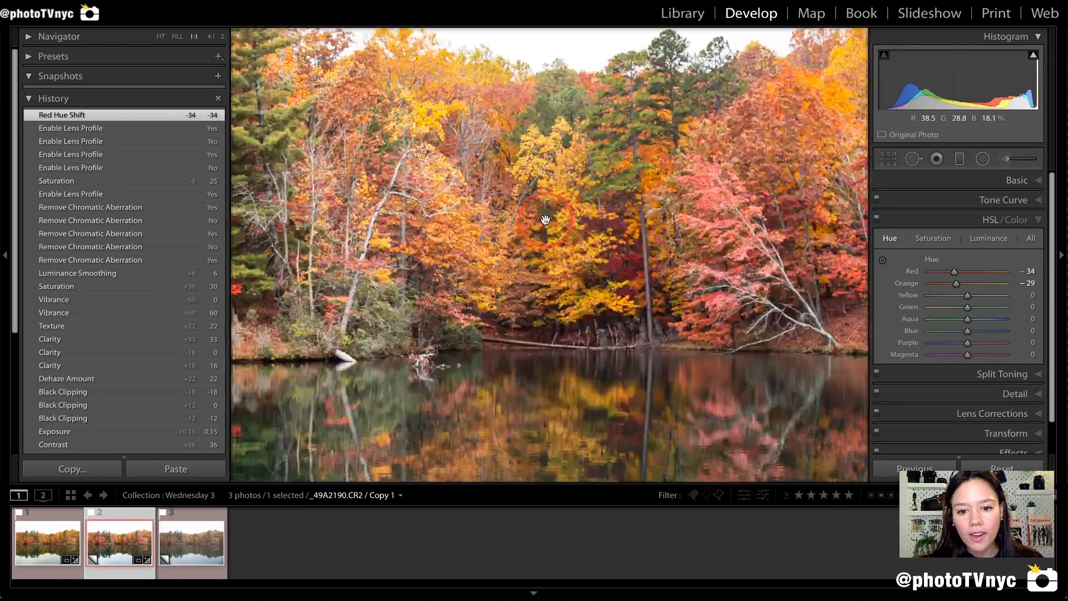
- Shift the central yellow tree's hues with the targeted adjustment to Yellow +16 and Orange -8
click(543, 227)
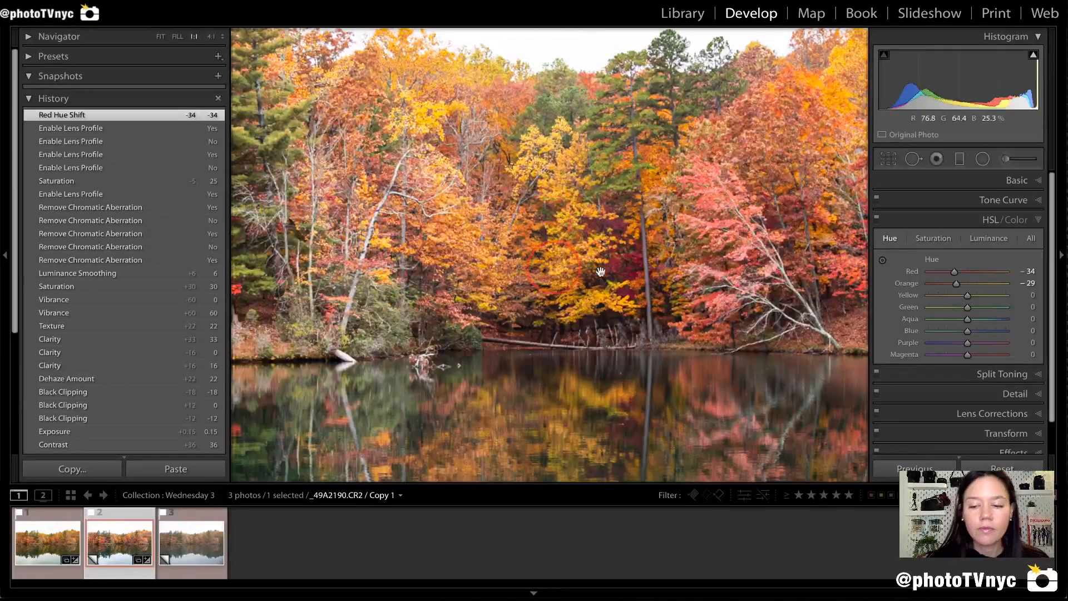
click(882, 260)
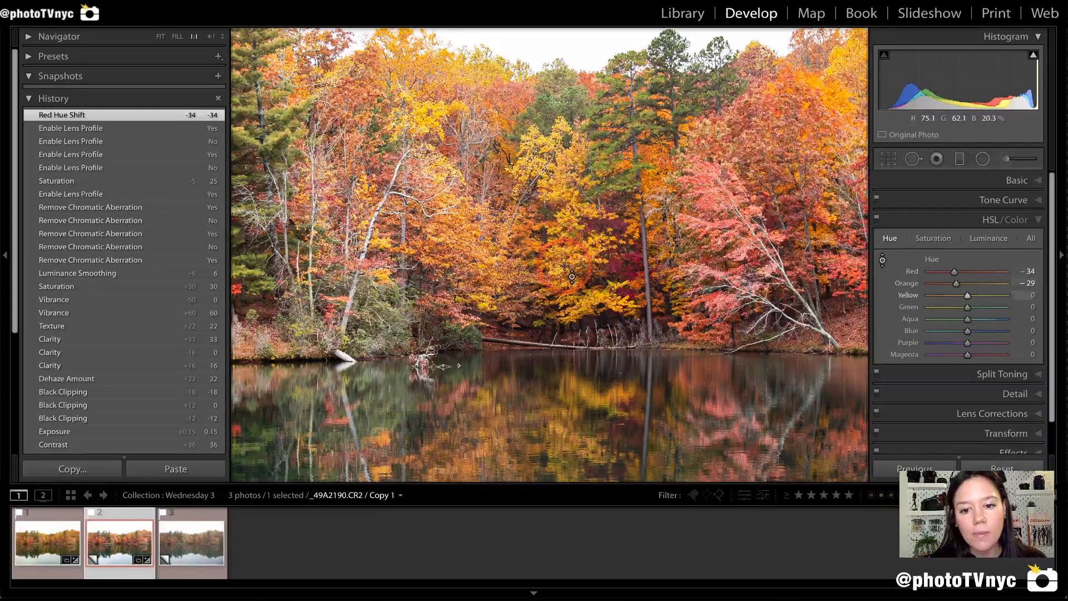
drag(564, 265, 564, 234)
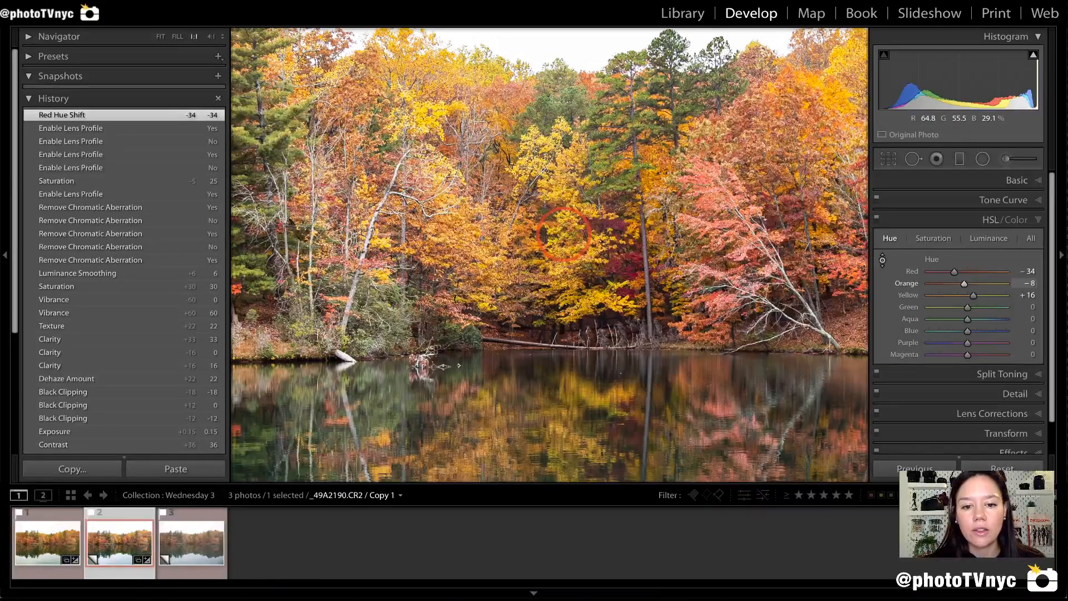
drag(563, 234, 563, 233)
key(z)
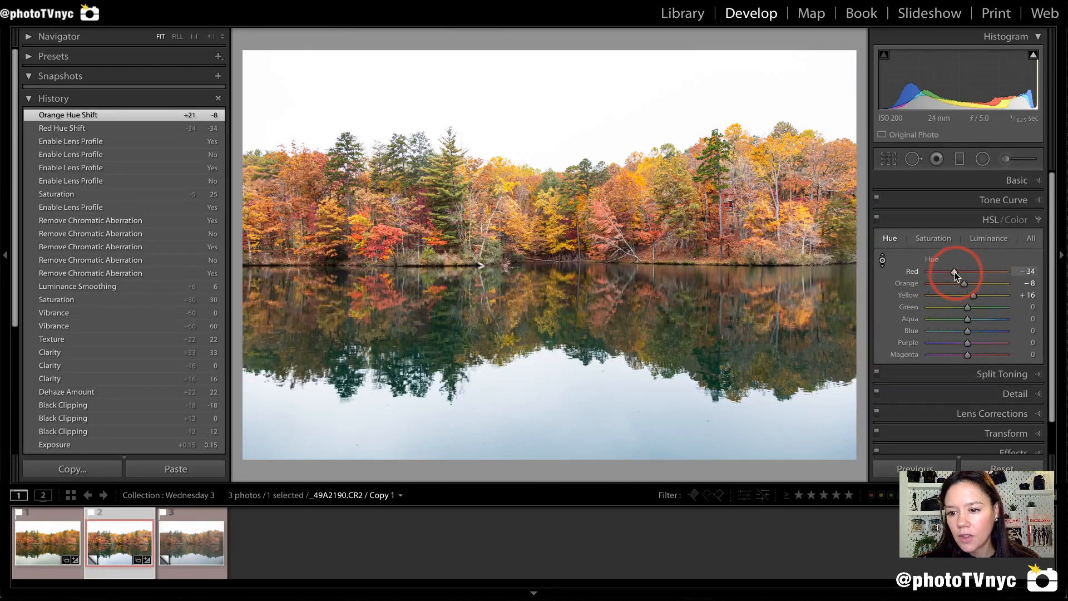
- Lower the Red hue to -71, reset it to compare, and set it to -65
mouse_move(972, 255)
mouse_down()
mouse_move(902, 248)
mouse_move(867, 276)
mouse_move(1008, 306)
mouse_up()
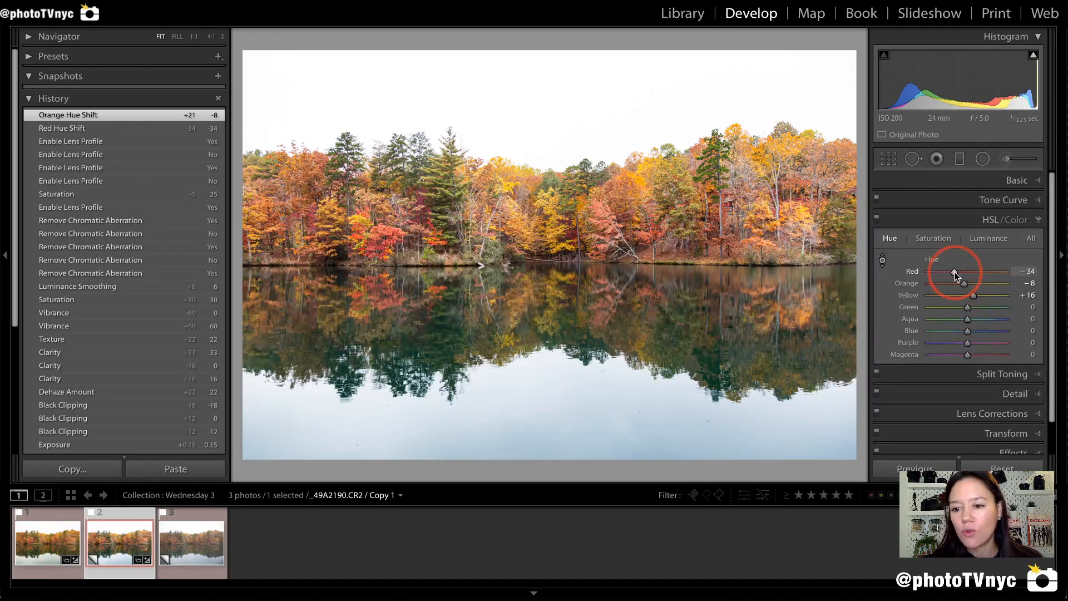
drag(952, 272, 940, 272)
mouse_move(339, 266)
mouse_down()
mouse_move(380, 284)
mouse_move(409, 233)
mouse_move(371, 208)
mouse_move(335, 234)
mouse_move(343, 267)
mouse_move(388, 275)
mouse_up()
double_click(911, 272)
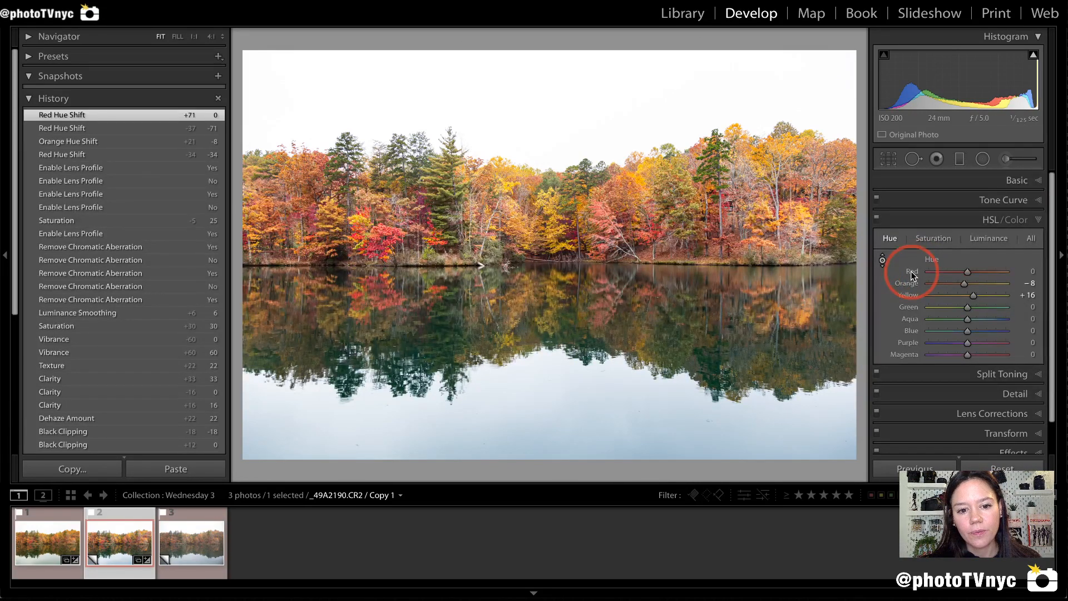
mouse_move(411, 273)
mouse_down()
mouse_move(411, 251)
mouse_move(385, 213)
mouse_move(330, 247)
mouse_move(409, 275)
mouse_up()
drag(914, 271, 942, 272)
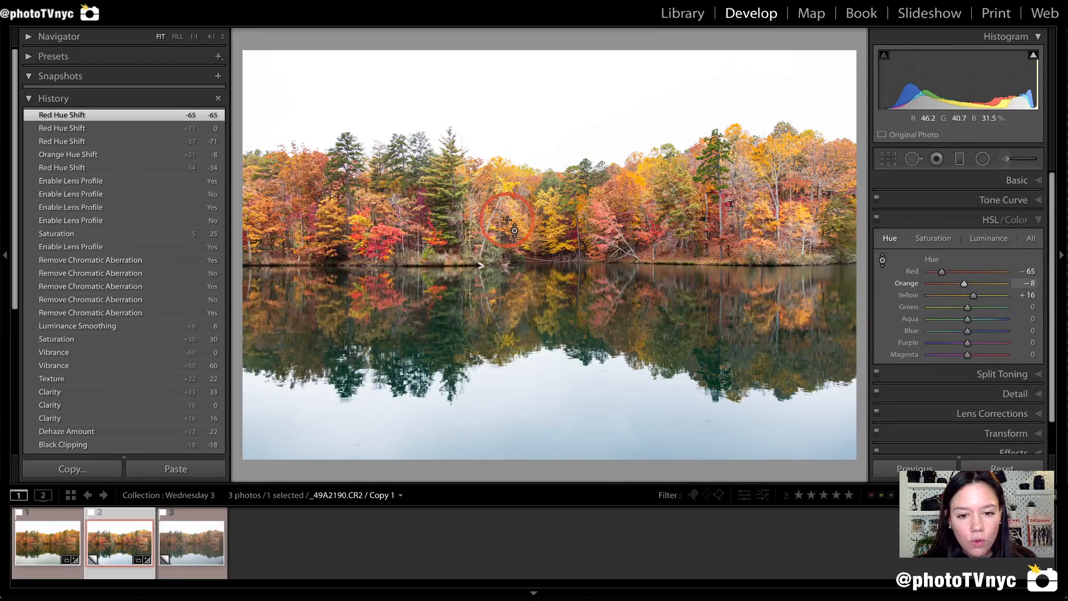
- Examine the shifted hues up close along the shoreline trees and their reflections in the lake
key(z)
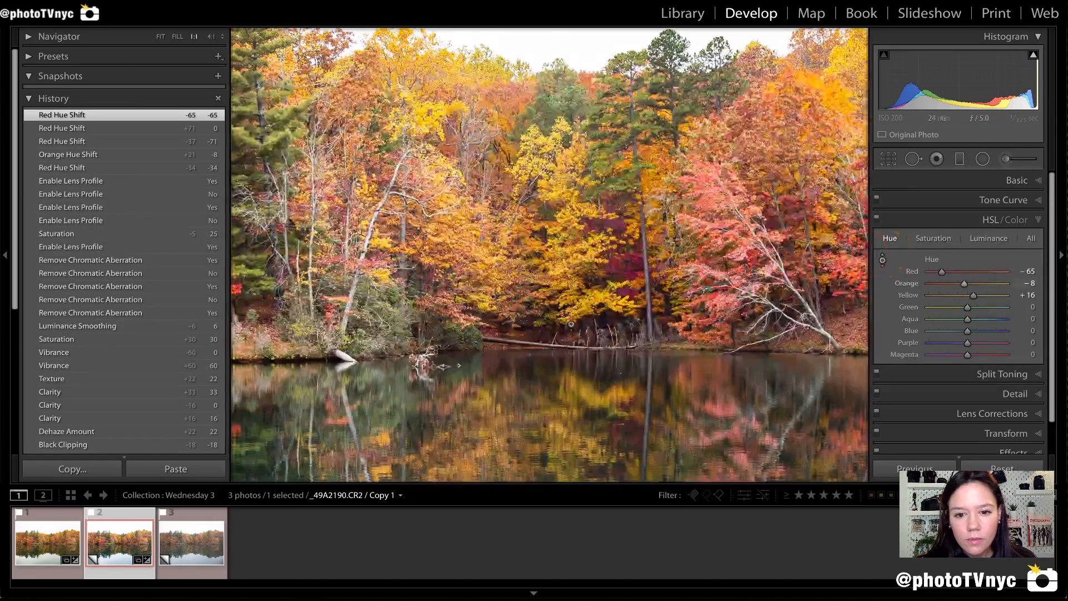
drag(513, 316, 823, 379)
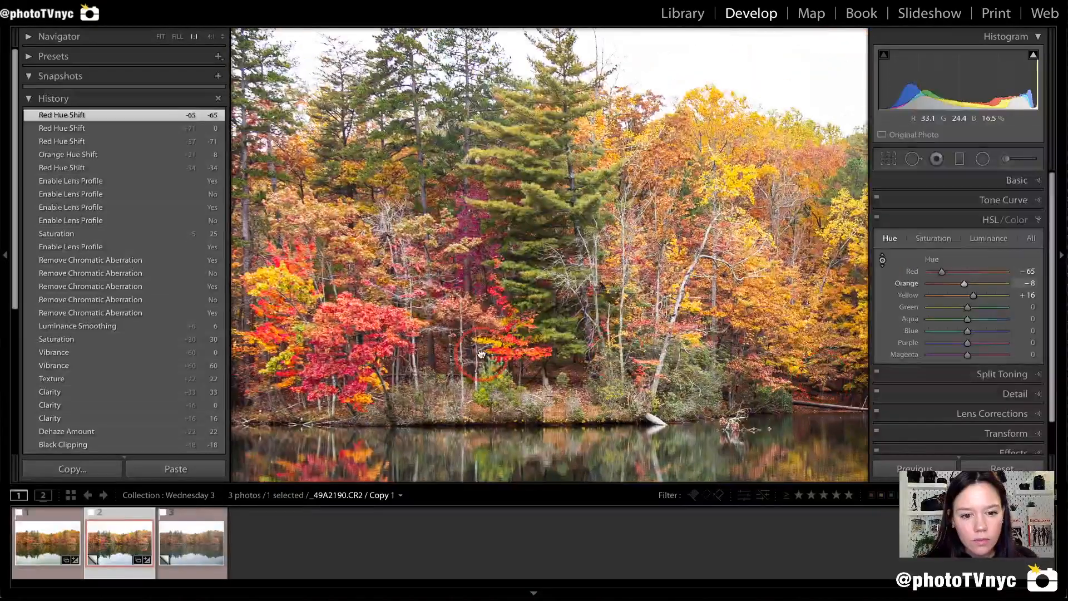
drag(481, 355, 751, 368)
drag(406, 341, 403, 147)
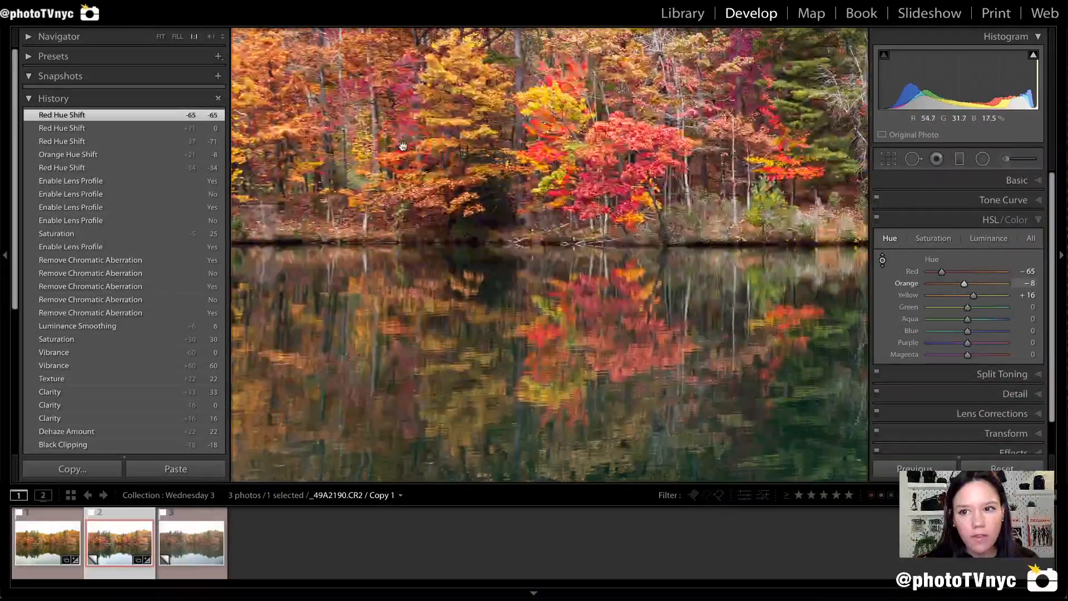
drag(429, 266, 278, 148)
drag(676, 186, 243, 177)
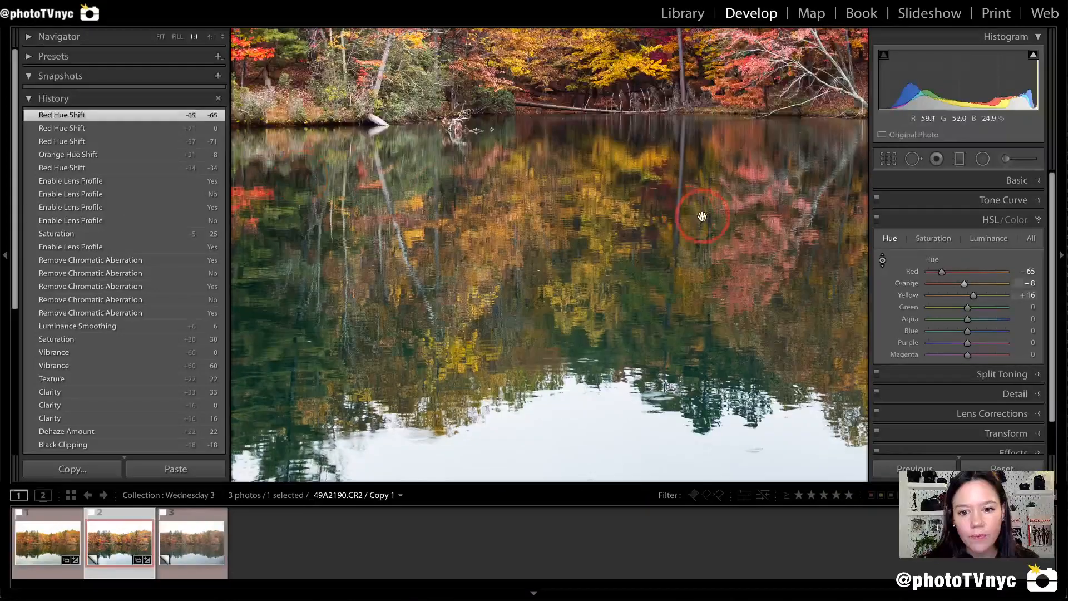
drag(702, 217, 434, 229)
click(431, 227)
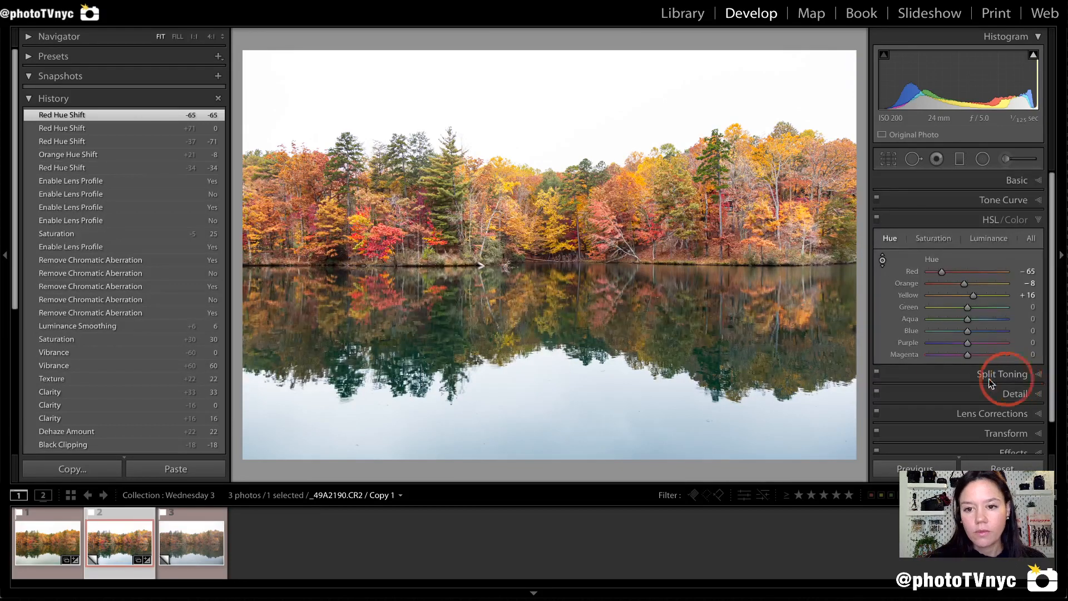
- Draw a graduated filter from the bright lake water up to the tree line and reset its Exposure to 0.00
key(m)
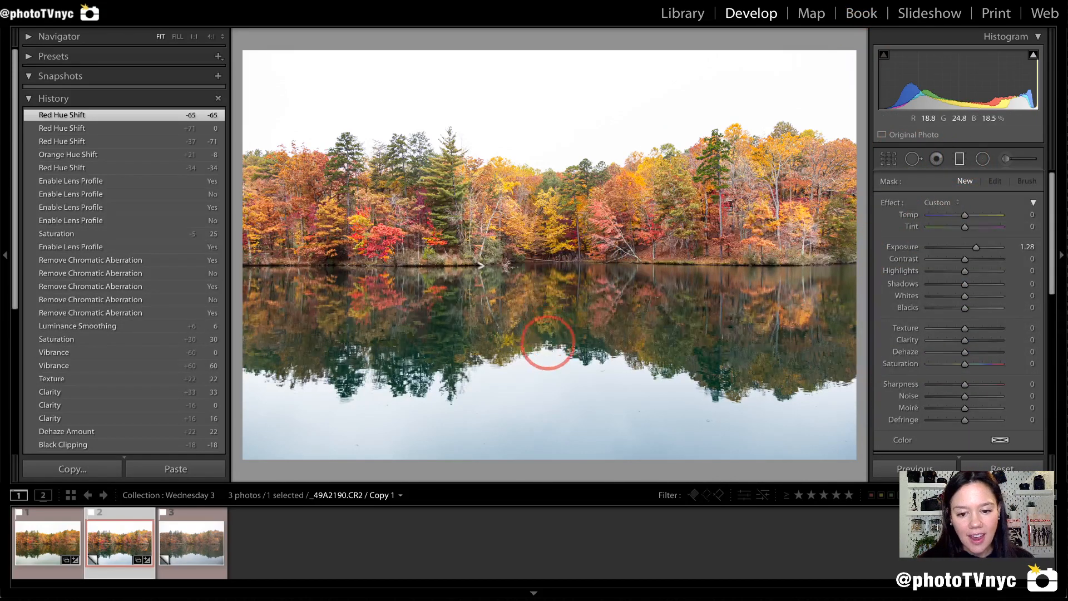
mouse_move(548, 442)
mouse_down()
mouse_move(550, 289)
mouse_move(521, 337)
mouse_move(537, 294)
mouse_move(595, 324)
mouse_up()
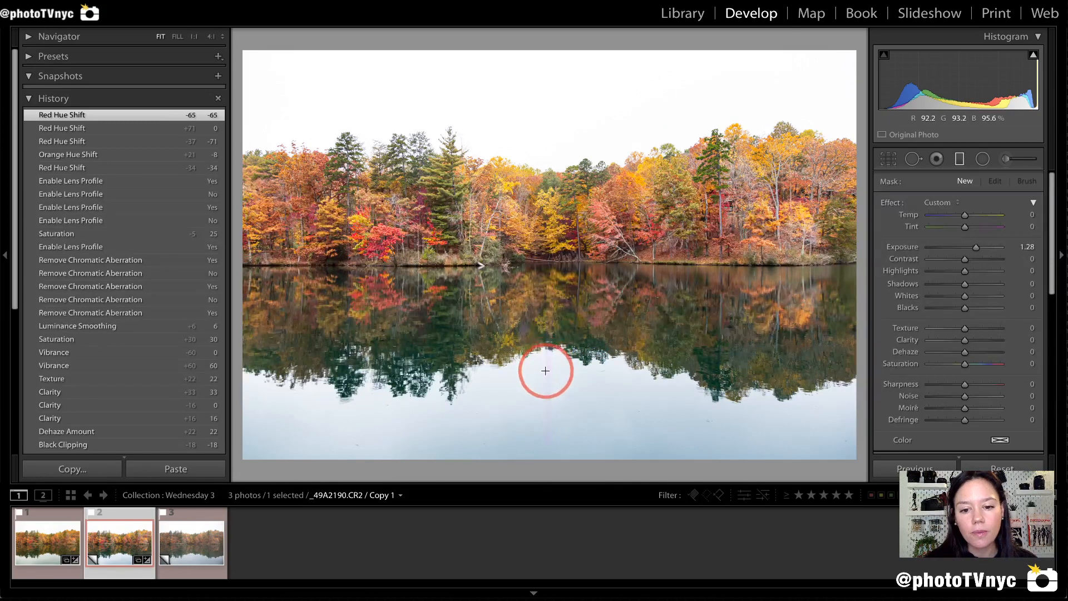
drag(545, 370, 542, 181)
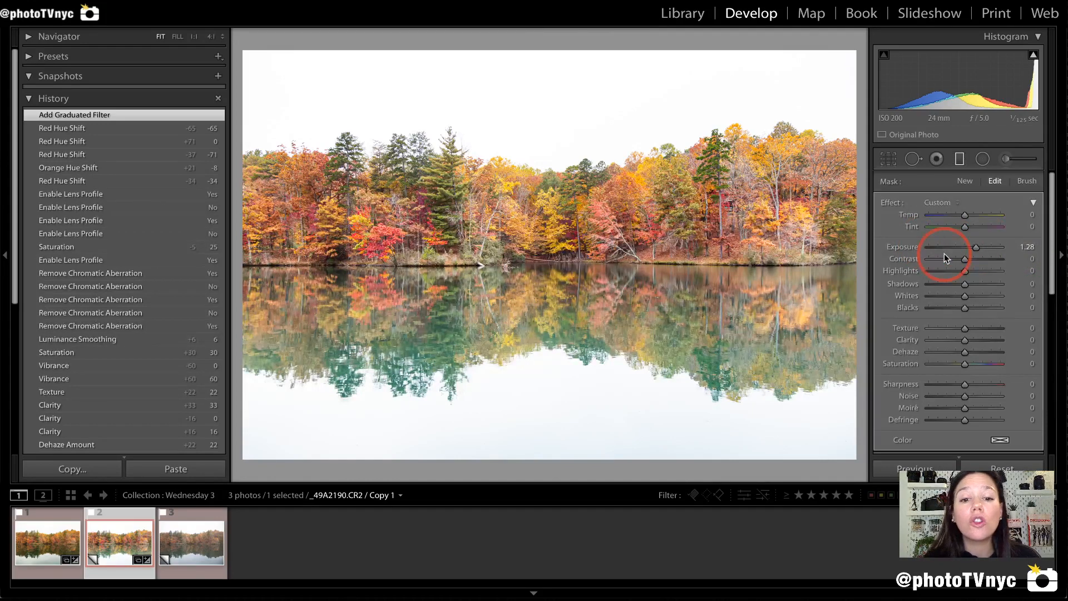
double_click(899, 246)
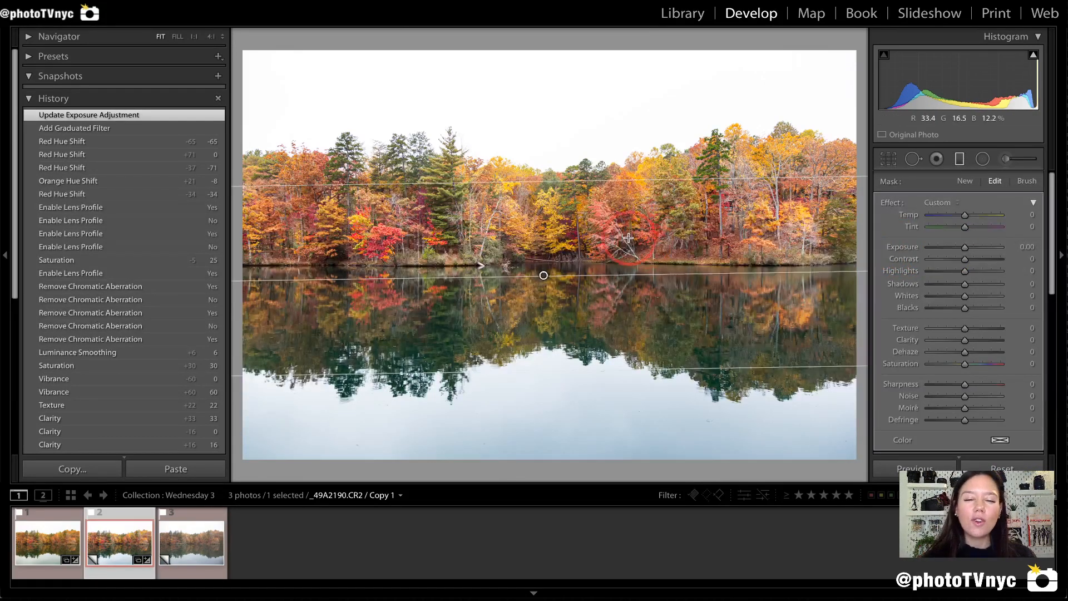
mouse_move(249, 272)
mouse_down()
mouse_move(248, 147)
mouse_move(401, 129)
mouse_move(888, 111)
mouse_move(829, 272)
mouse_move(236, 281)
mouse_up()
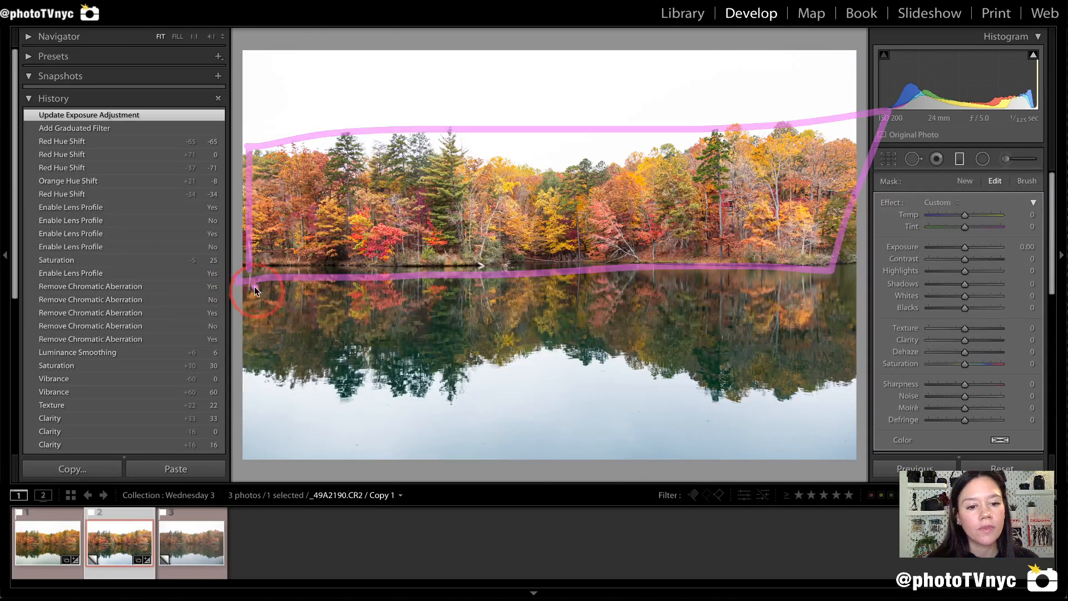
mouse_move(251, 277)
mouse_down()
mouse_move(251, 413)
mouse_move(829, 408)
mouse_move(855, 276)
mouse_move(848, 265)
mouse_move(240, 283)
mouse_up()
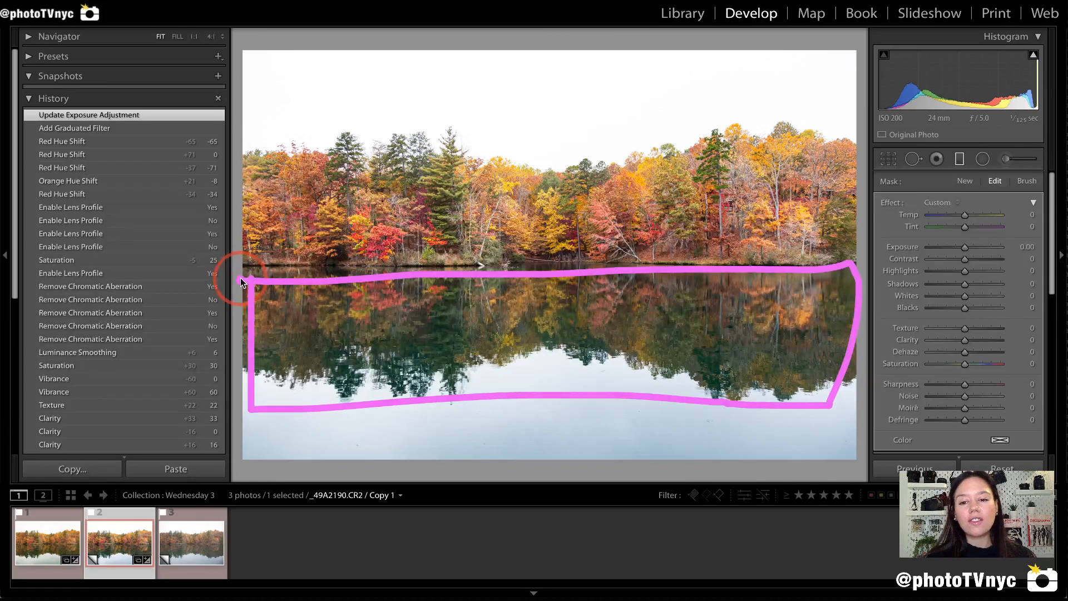
mouse_move(458, 345)
mouse_down()
mouse_move(399, 312)
mouse_move(406, 227)
mouse_move(411, 235)
mouse_move(385, 219)
mouse_move(436, 208)
mouse_move(422, 239)
mouse_up()
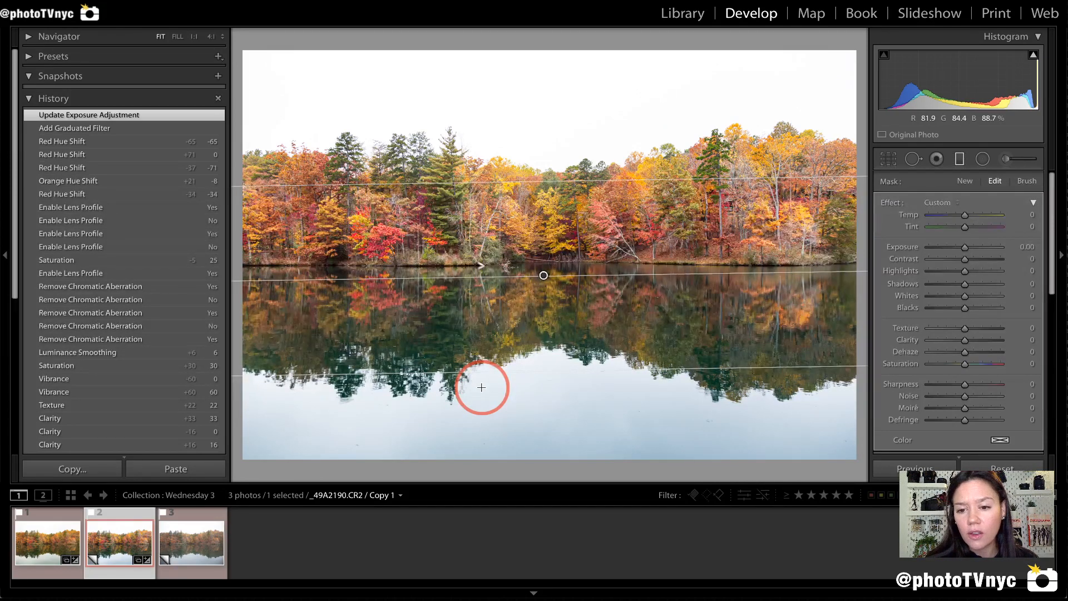
key(m)
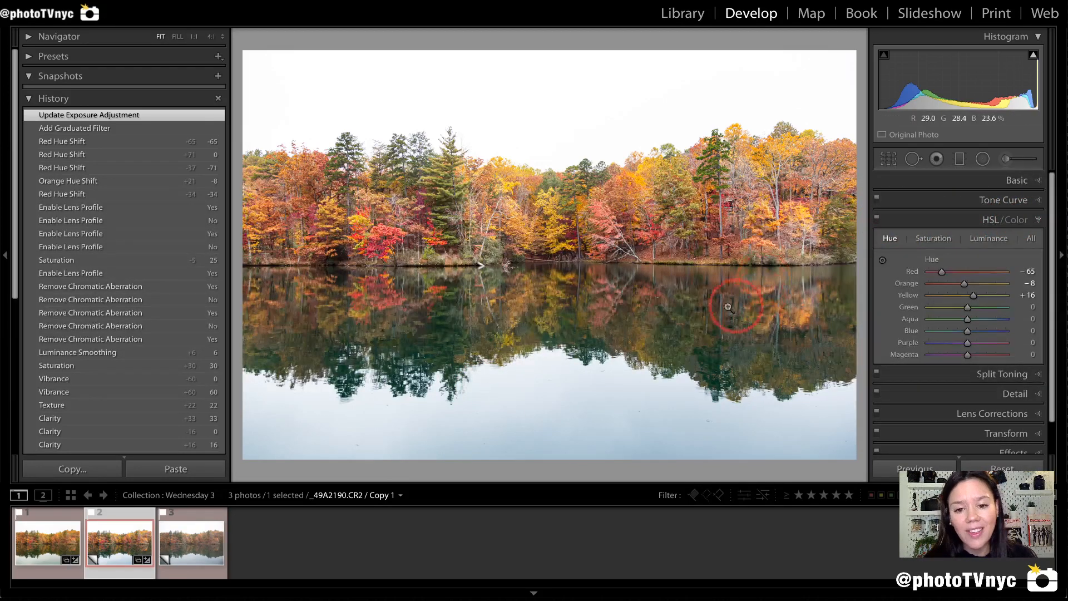
- Select the lake's existing graduated filter, try Exposure 0.62 and 0.57, reset it to compare, and set it to 0.67
key(m)
click(543, 274)
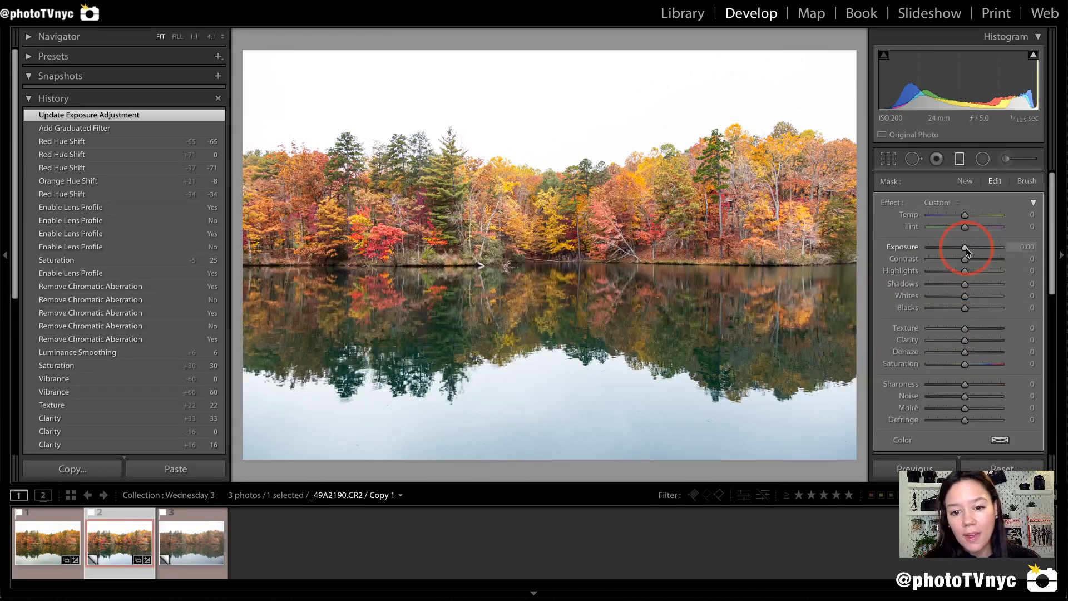
drag(965, 248, 969, 249)
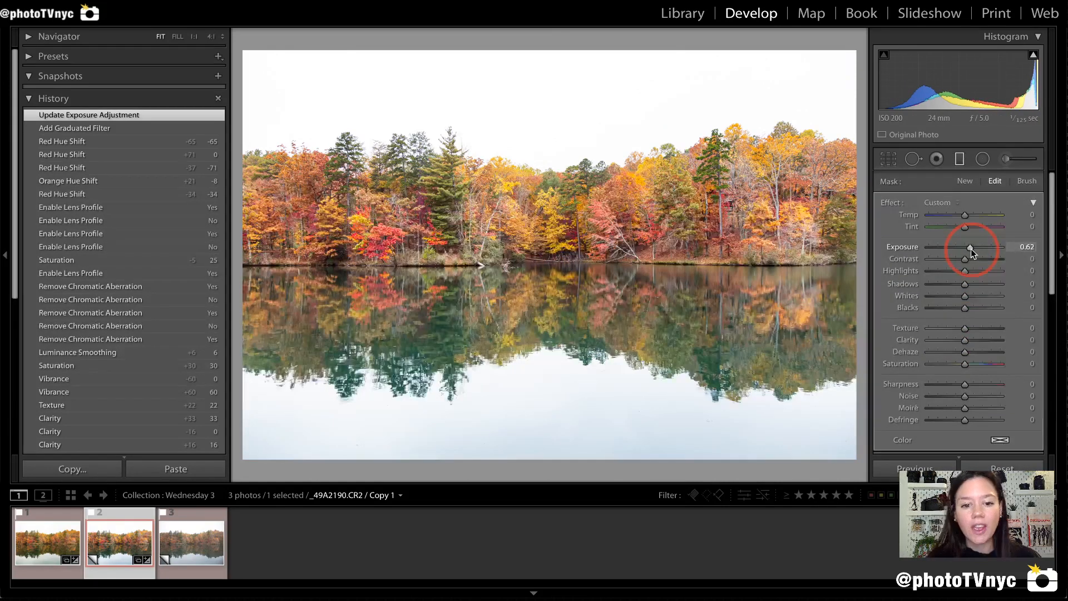
drag(970, 249, 969, 250)
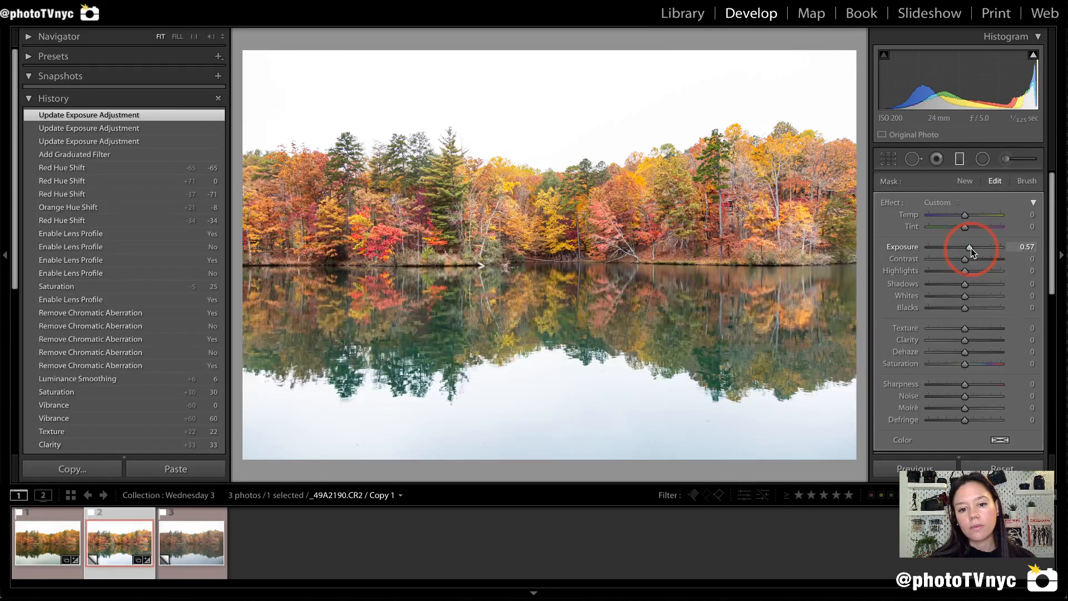
double_click(901, 249)
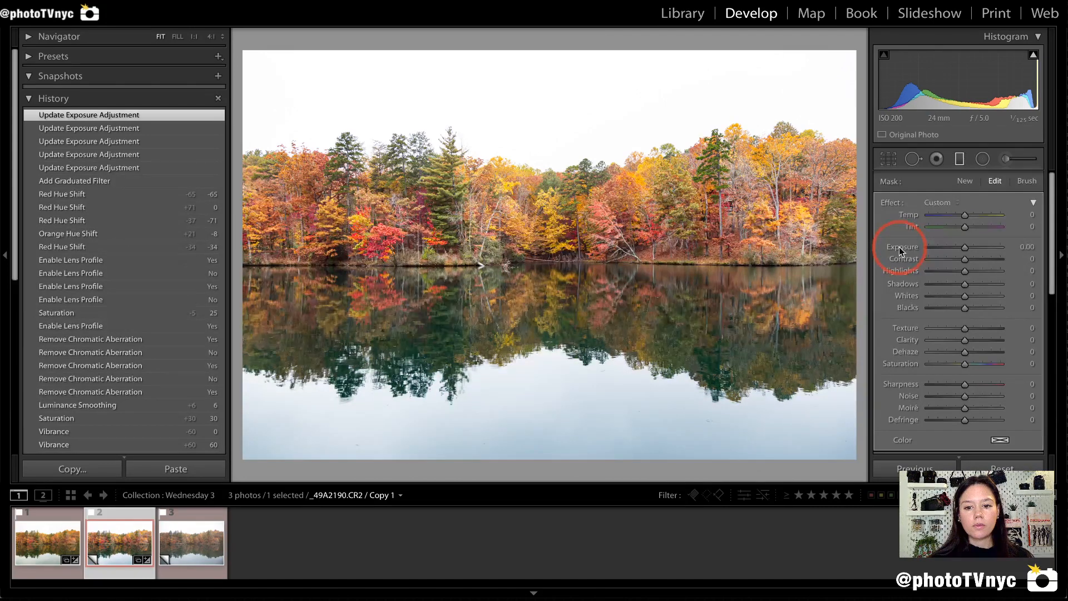
click(972, 247)
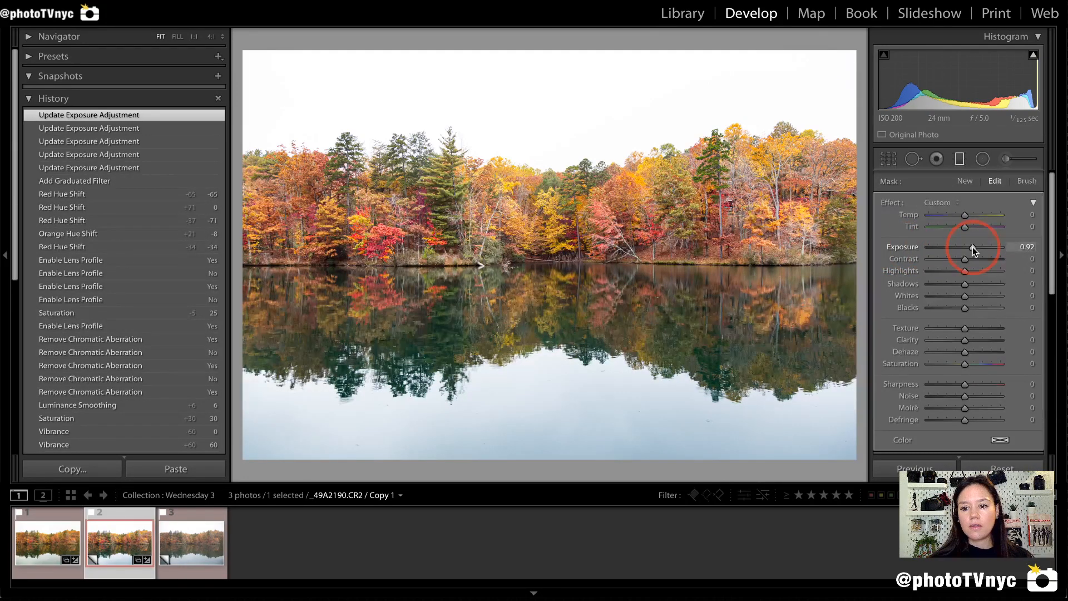
mouse_move(972, 248)
mouse_down()
mouse_move(977, 240)
mouse_move(971, 270)
mouse_up()
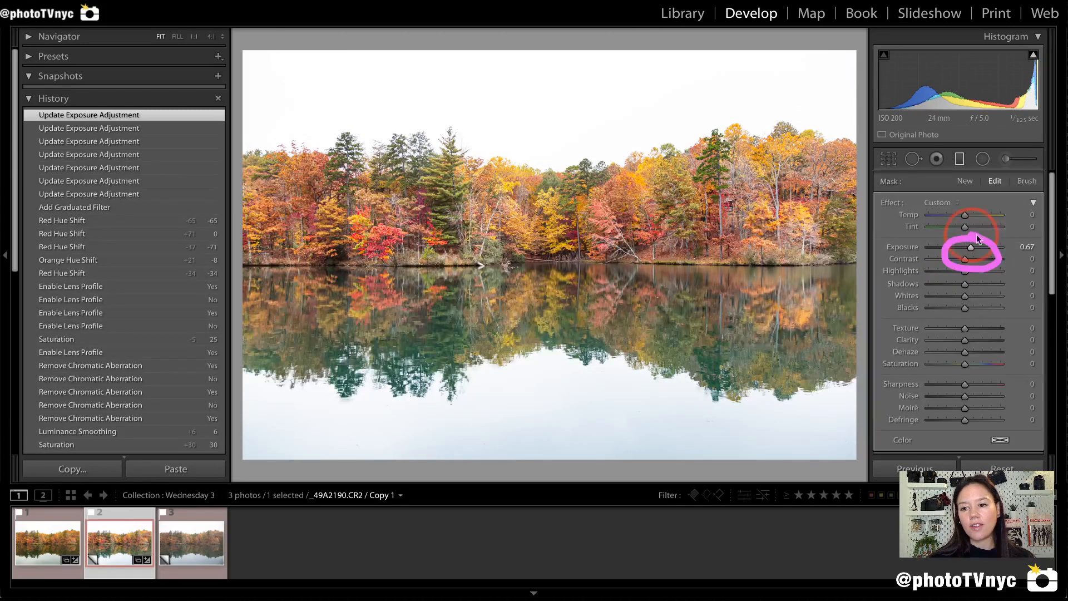
mouse_move(1021, 233)
mouse_down()
mouse_move(1012, 262)
mouse_move(1037, 263)
mouse_move(1019, 229)
mouse_up()
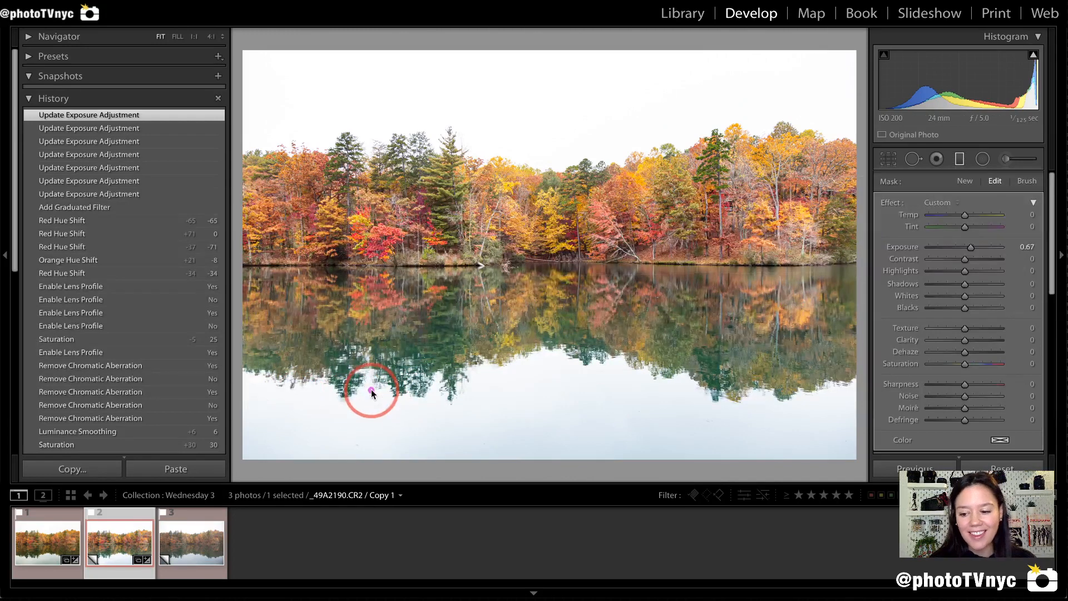
- Compare the shoreline trees and the dark gaps beneath them with their reflections in the lake, in full view and up close
mouse_move(370, 389)
mouse_down()
mouse_move(461, 382)
mouse_move(482, 315)
mouse_move(428, 280)
mouse_move(349, 267)
mouse_move(296, 328)
mouse_move(323, 372)
mouse_move(373, 390)
mouse_up()
mouse_move(328, 266)
mouse_down()
mouse_move(440, 254)
mouse_move(447, 184)
mouse_move(384, 128)
mouse_move(303, 145)
mouse_move(280, 201)
mouse_move(300, 256)
mouse_move(329, 265)
mouse_up()
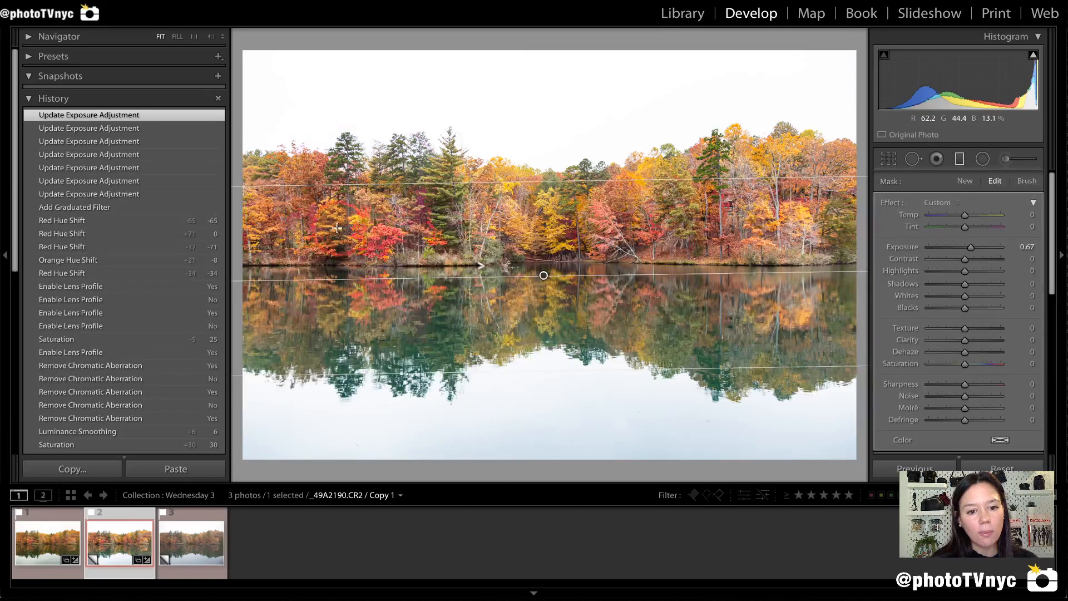
mouse_move(356, 239)
mouse_down()
mouse_move(315, 228)
mouse_move(303, 259)
mouse_move(372, 264)
mouse_move(361, 239)
mouse_up()
key(ctrl+z)
mouse_move(299, 281)
mouse_down()
mouse_move(289, 276)
mouse_move(352, 266)
mouse_move(300, 301)
mouse_move(280, 282)
mouse_up()
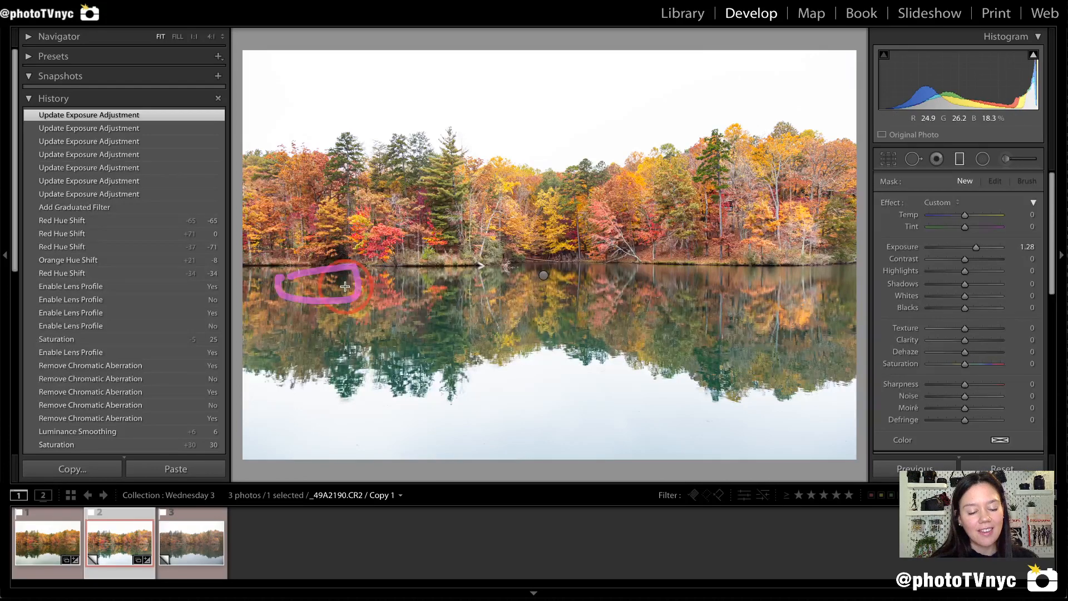
key(z)
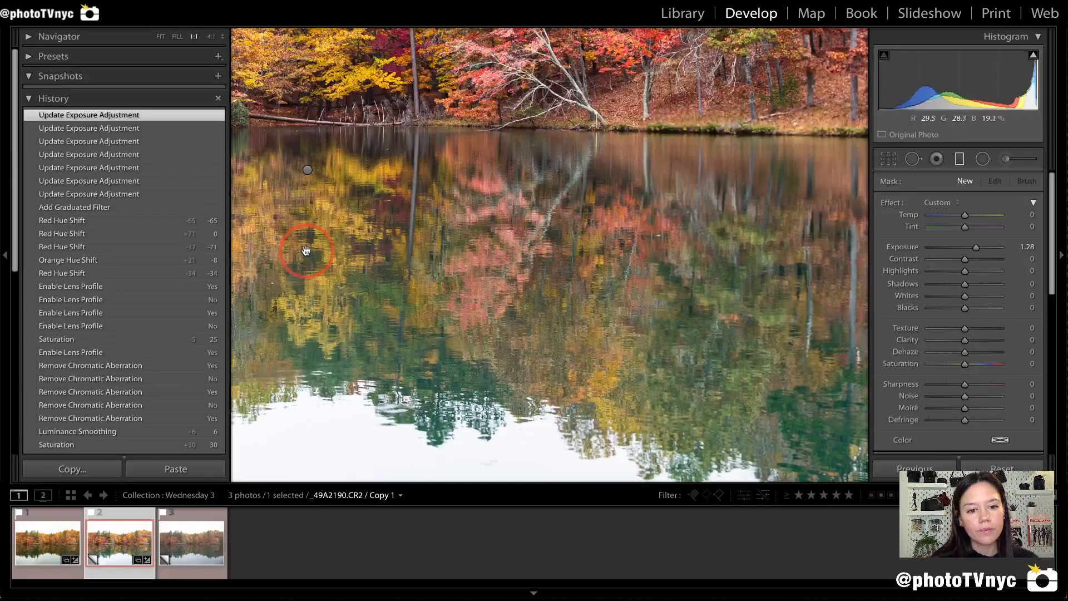
drag(307, 251, 617, 372)
drag(318, 299, 693, 316)
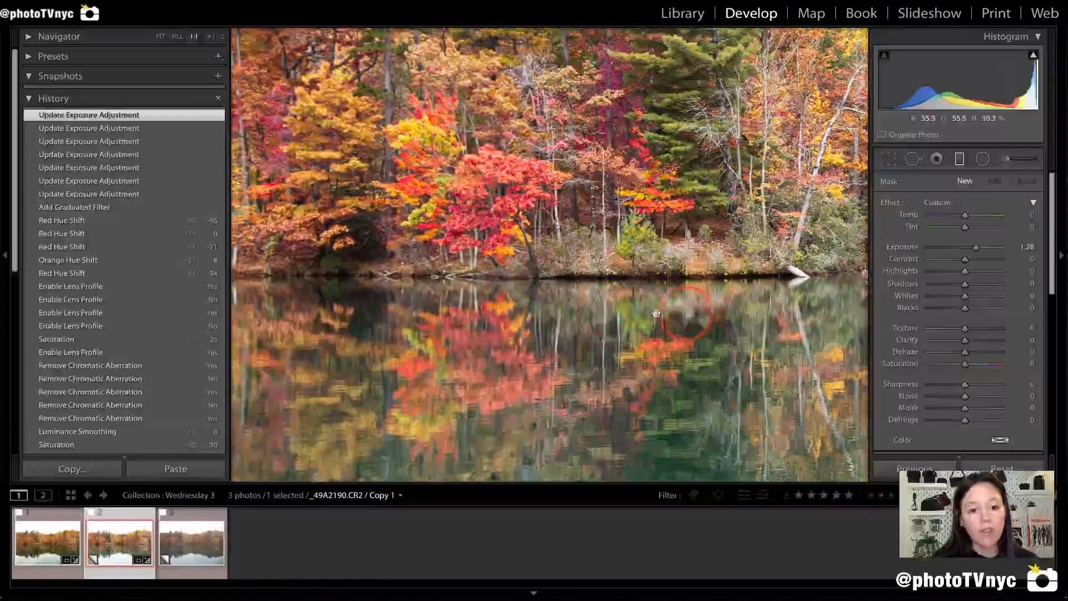
mouse_move(433, 283)
mouse_down()
mouse_move(604, 297)
mouse_move(538, 289)
mouse_move(476, 300)
mouse_move(503, 360)
mouse_move(573, 347)
mouse_move(589, 205)
mouse_move(526, 186)
mouse_move(482, 248)
mouse_move(475, 289)
mouse_up()
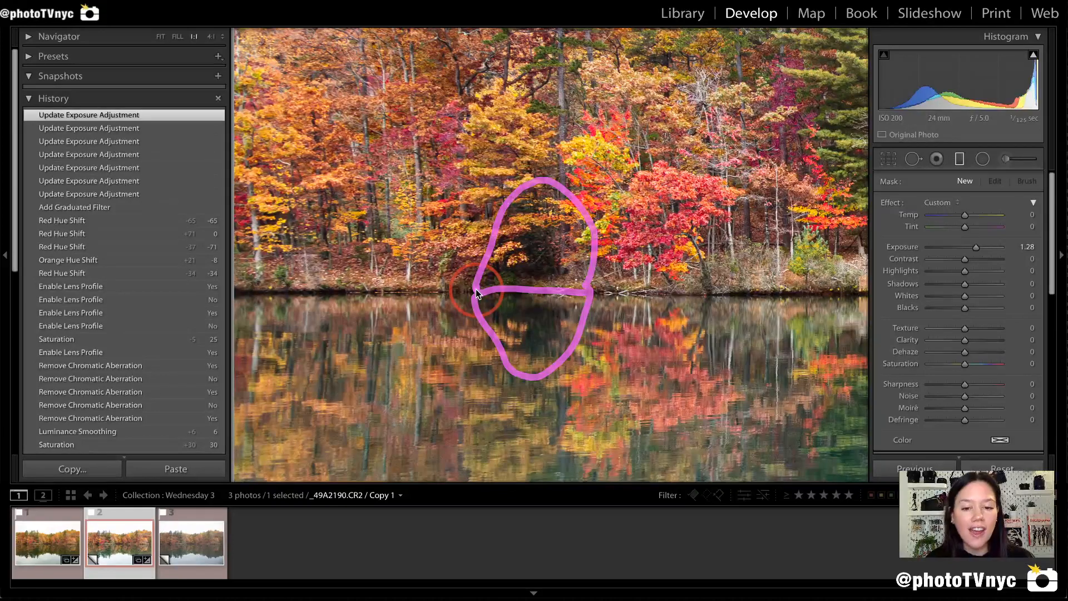
key(z)
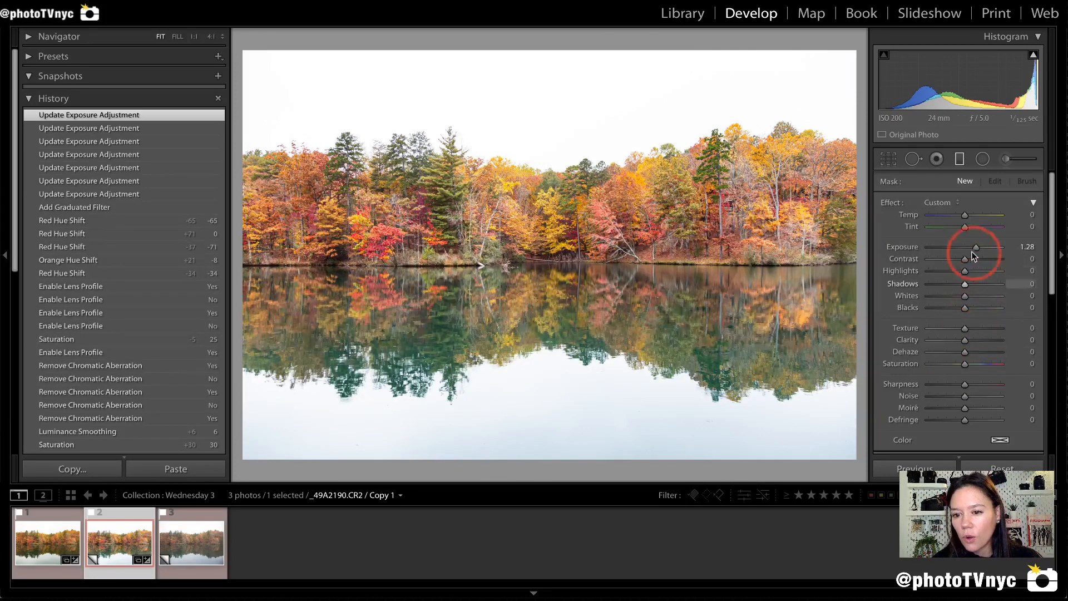
- Reselect the graduated filter over the lake and raise its Dehaze to 13
click(550, 283)
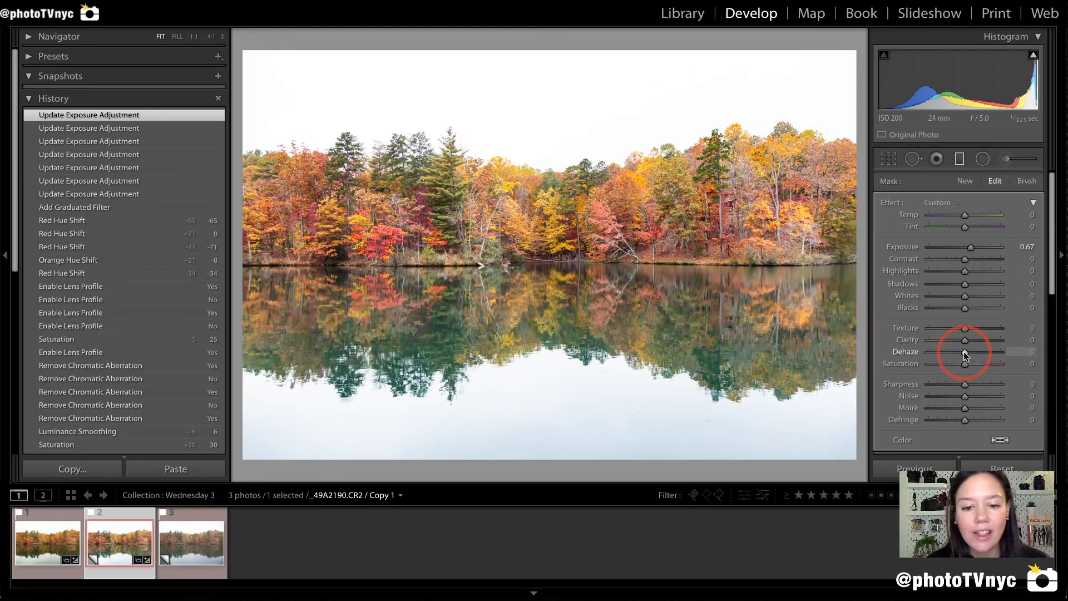
drag(965, 352, 968, 353)
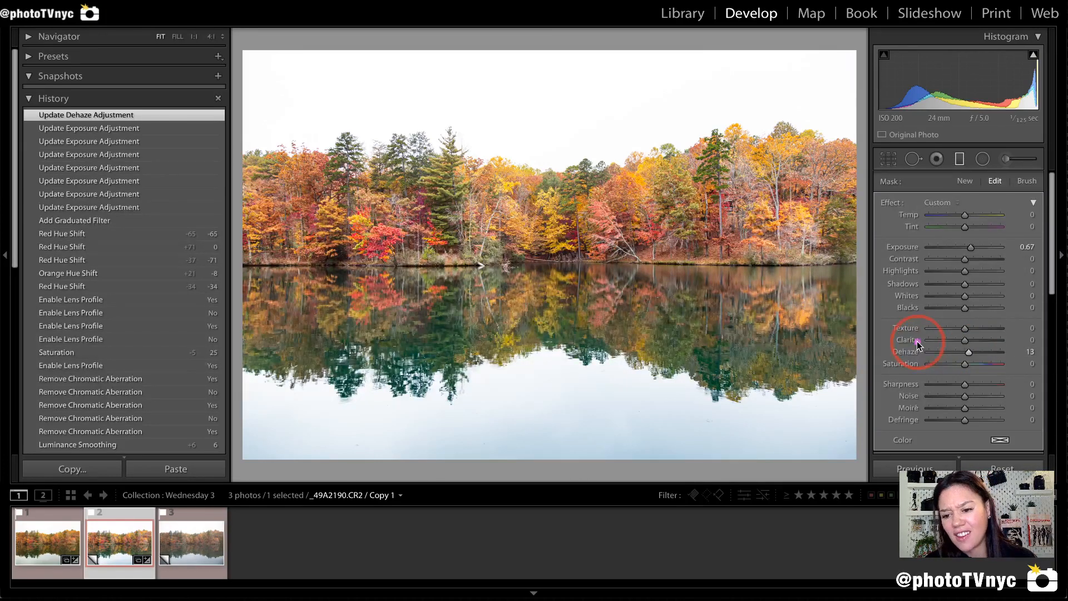
mouse_move(917, 341)
mouse_down()
mouse_move(874, 350)
mouse_move(888, 363)
mouse_move(1016, 368)
mouse_move(1016, 352)
mouse_move(976, 337)
mouse_move(895, 342)
mouse_up()
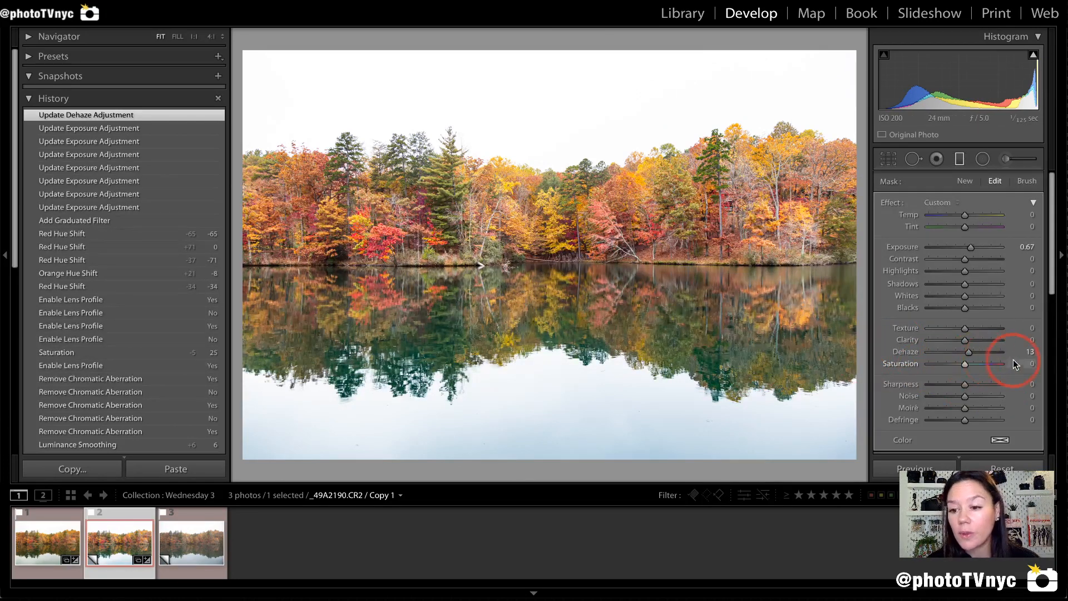
mouse_move(1012, 360)
mouse_down()
mouse_move(1037, 353)
mouse_move(1020, 341)
mouse_move(897, 353)
mouse_up()
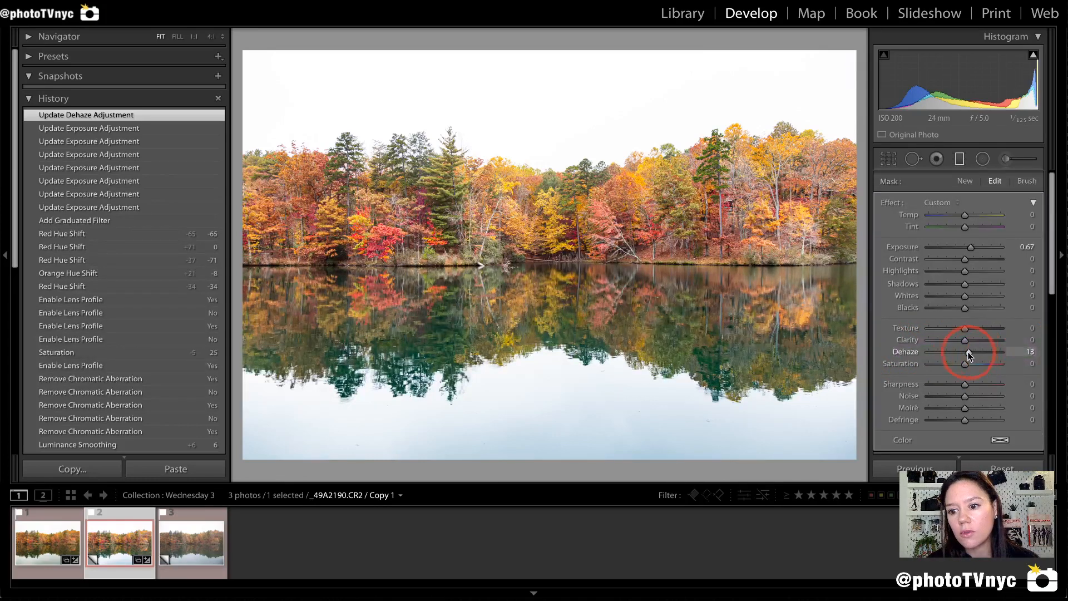
- Push the filter's Dehaze to 97 to judge the extreme, reset it, and set it to 12
drag(968, 351, 997, 352)
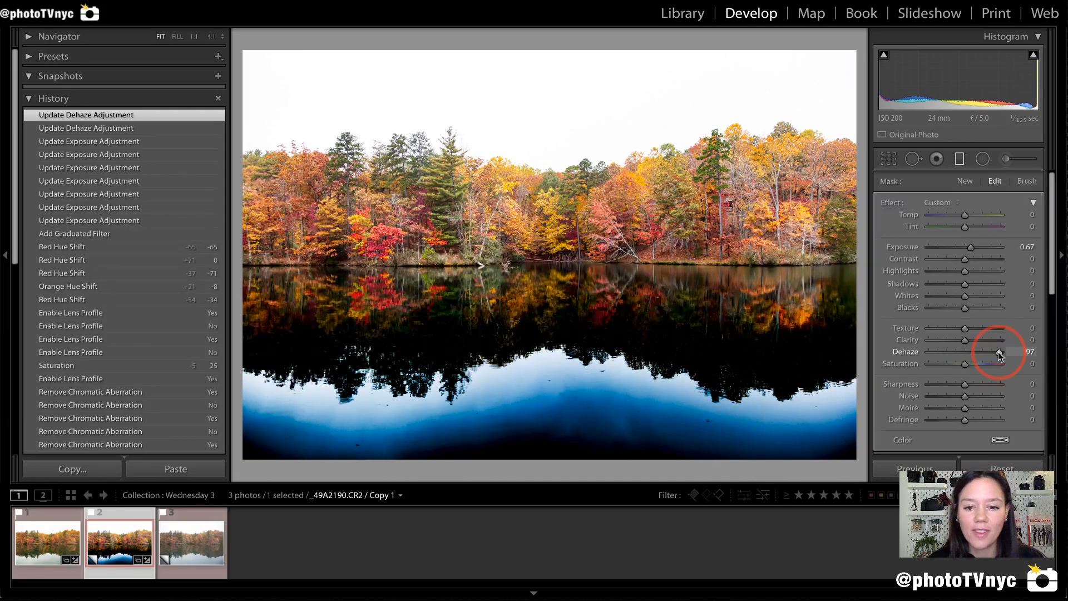
double_click(904, 353)
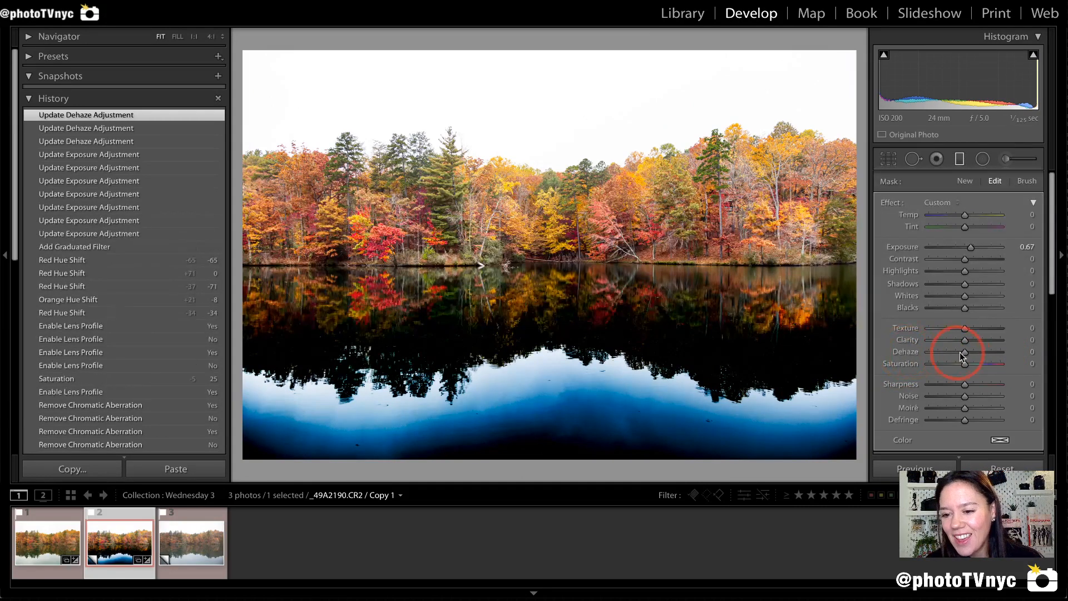
drag(965, 352, 970, 356)
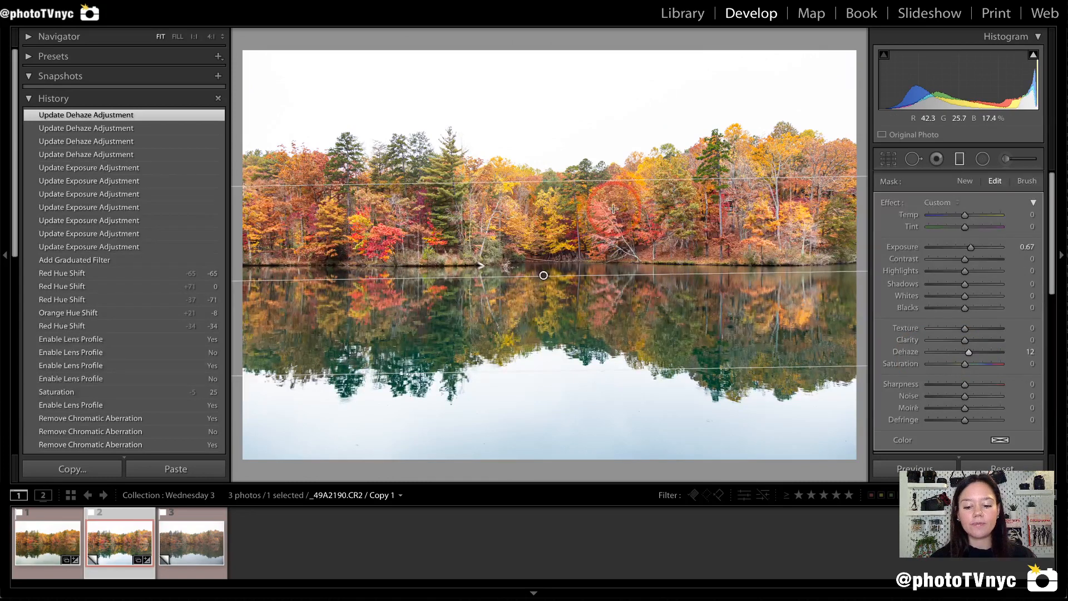
mouse_move(612, 209)
mouse_down()
mouse_move(660, 232)
mouse_move(675, 266)
mouse_move(628, 300)
mouse_move(629, 277)
mouse_move(623, 304)
mouse_up()
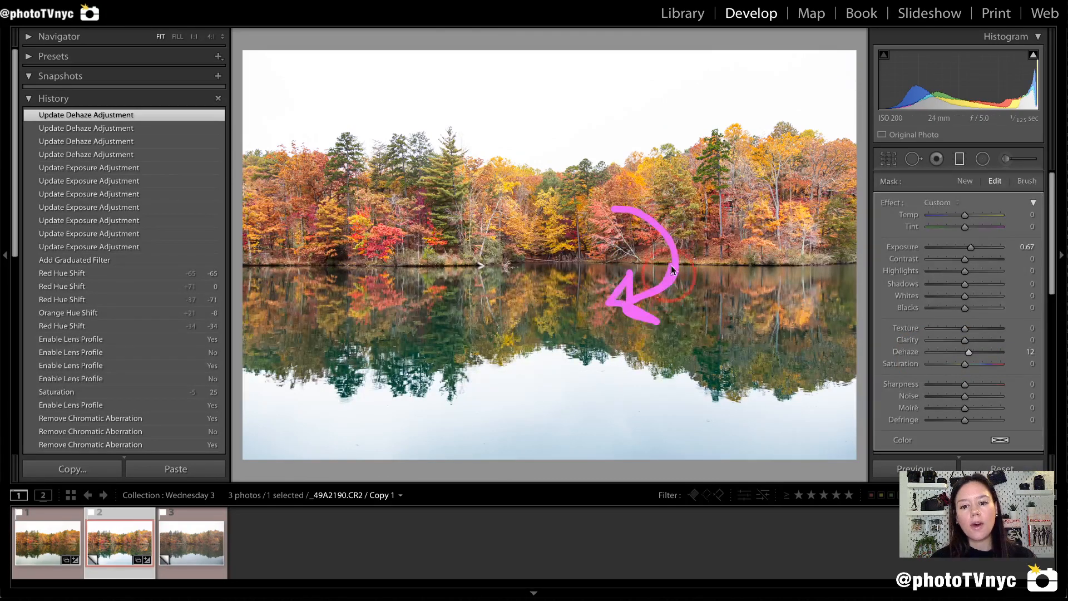
mouse_move(600, 242)
mouse_down()
mouse_move(616, 184)
mouse_move(595, 214)
mouse_move(626, 250)
mouse_up()
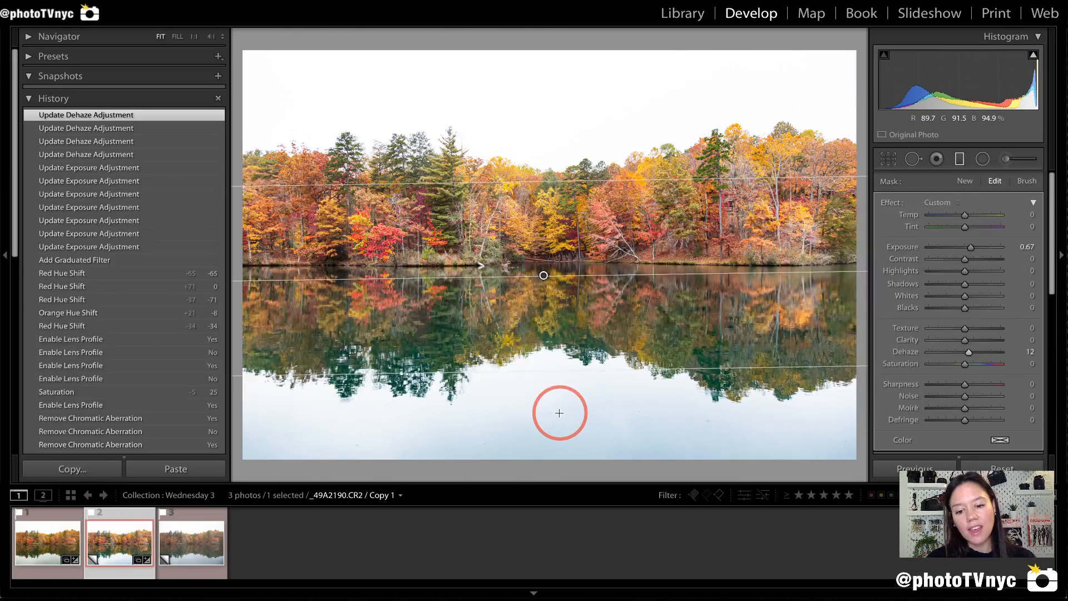
- Leave the graduated filter, collapse the HSL/Color settings, and compare the sky's brightness with the open water in the foreground
key(m)
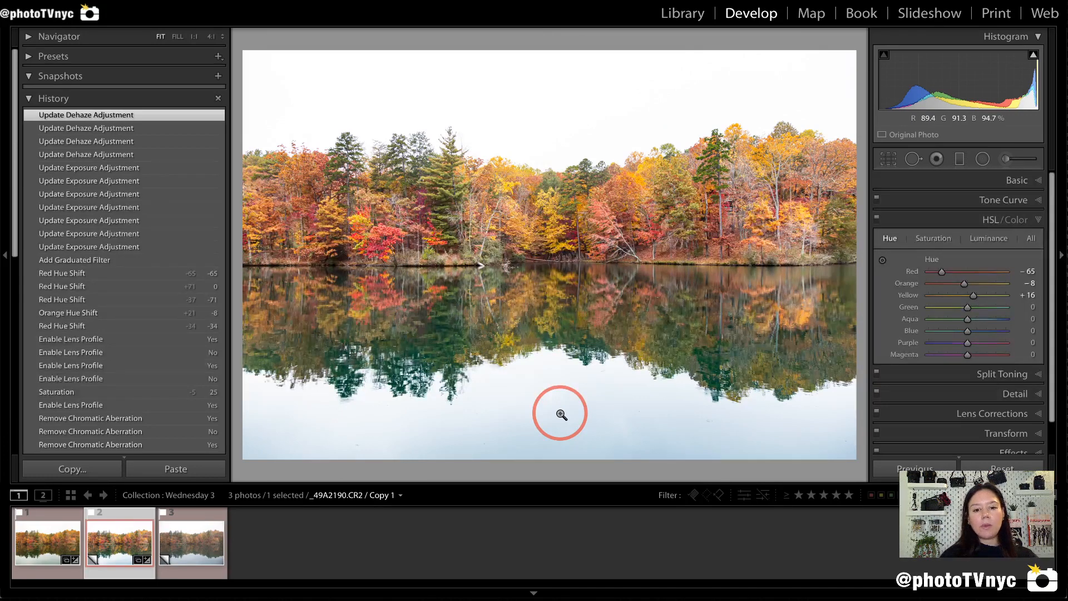
click(1035, 218)
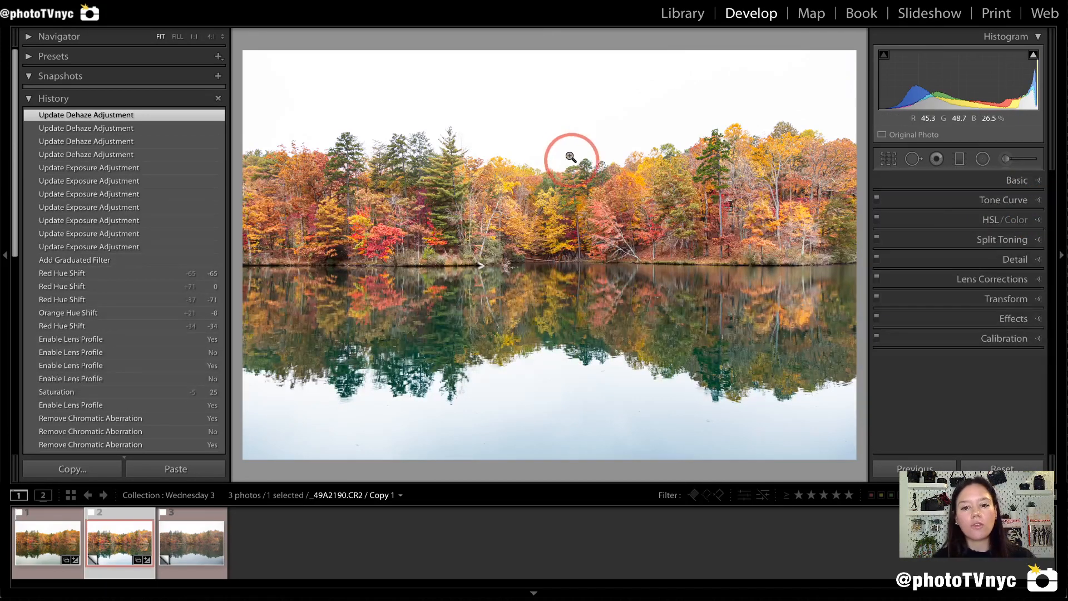
drag(602, 111, 589, 101)
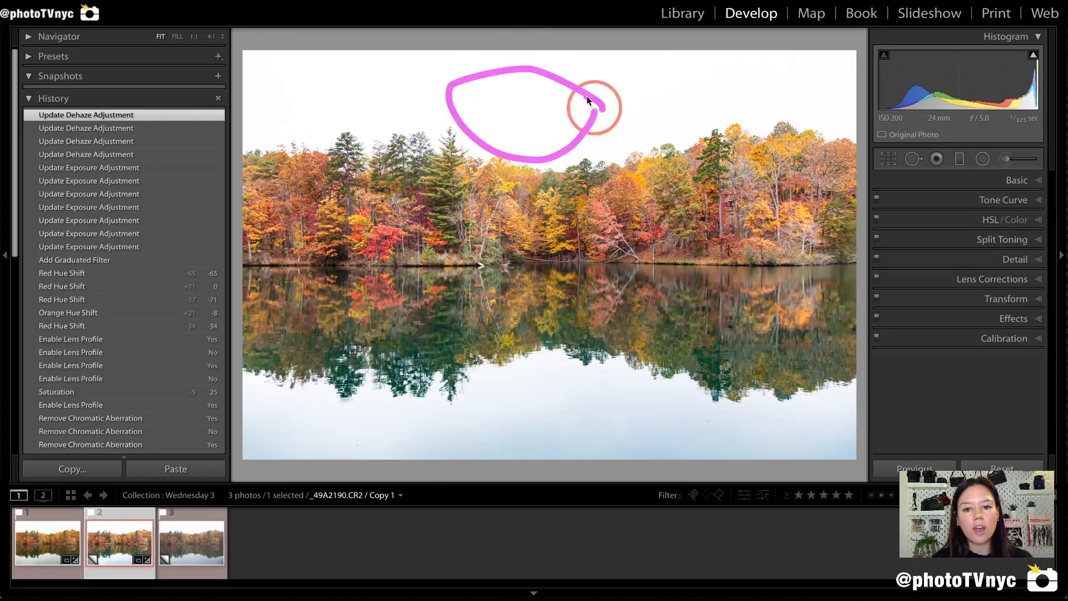
mouse_move(543, 352)
mouse_down()
mouse_move(461, 378)
mouse_move(590, 451)
mouse_move(582, 360)
mouse_move(538, 357)
mouse_up()
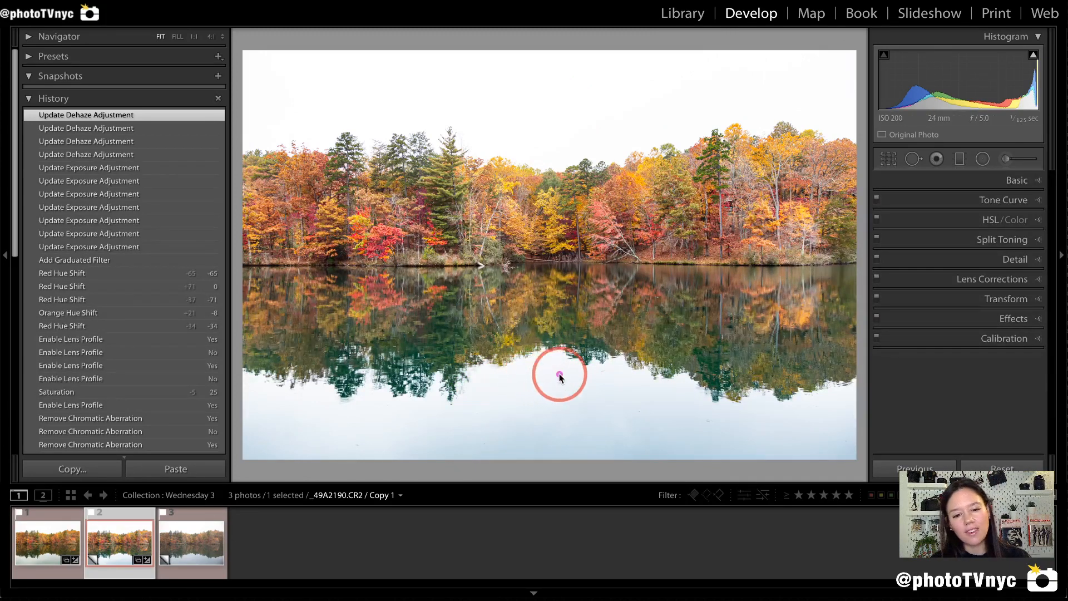
mouse_move(560, 373)
mouse_down()
mouse_move(333, 469)
mouse_move(541, 368)
mouse_up()
mouse_move(502, 164)
mouse_down()
mouse_move(616, 83)
mouse_move(443, 143)
mouse_up()
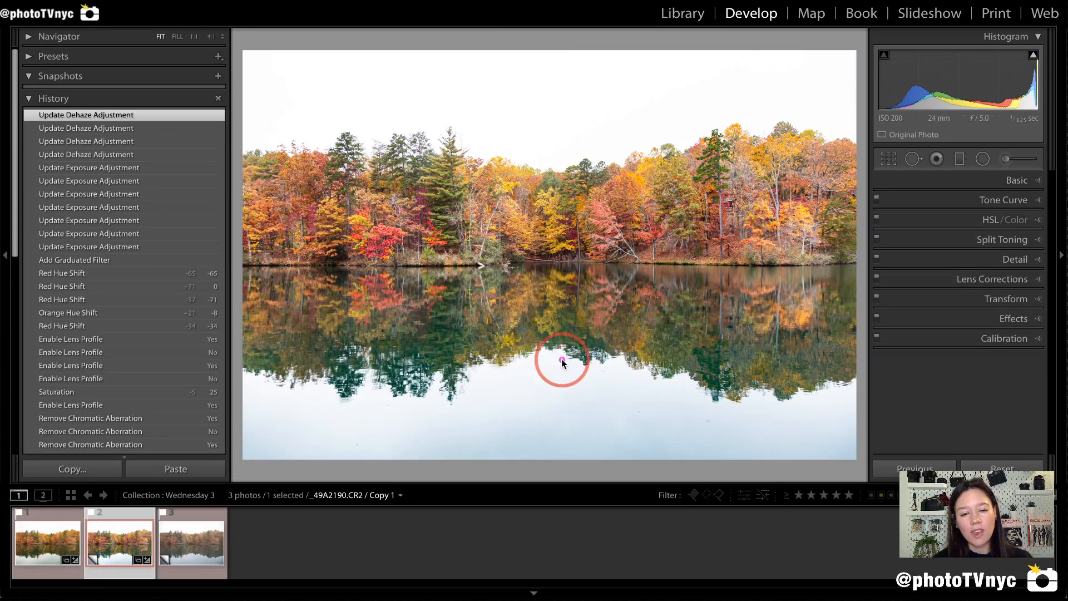
mouse_move(520, 358)
mouse_down()
mouse_move(250, 372)
mouse_move(249, 418)
mouse_move(296, 449)
mouse_move(591, 461)
mouse_move(863, 457)
mouse_move(876, 447)
mouse_move(858, 411)
mouse_move(741, 400)
mouse_move(536, 355)
mouse_up()
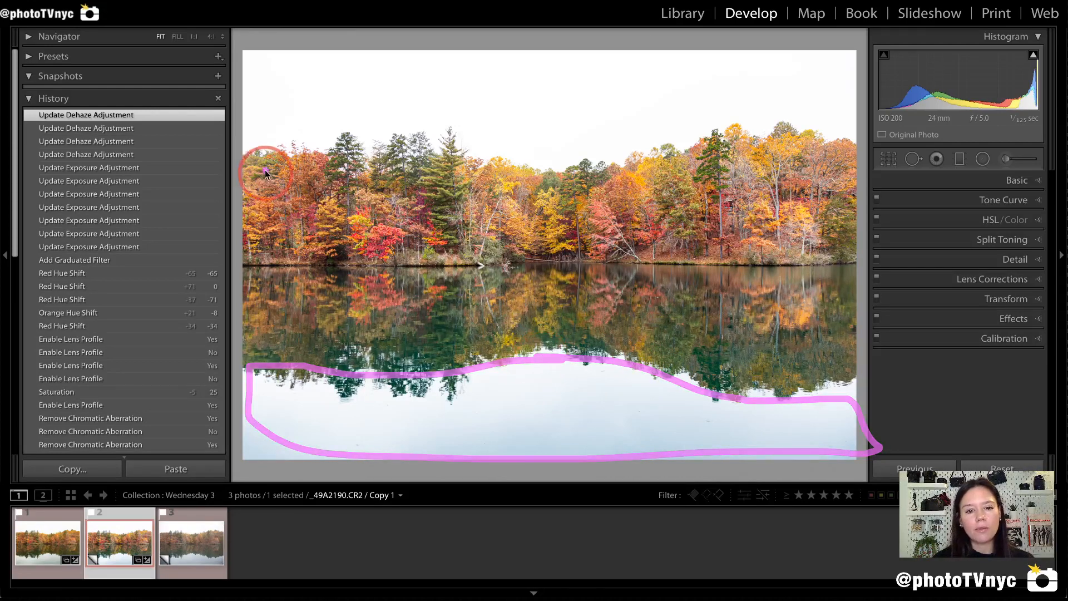
mouse_move(262, 149)
mouse_down()
mouse_move(531, 54)
mouse_move(731, 52)
mouse_move(817, 73)
mouse_move(821, 99)
mouse_move(633, 130)
mouse_move(353, 122)
mouse_move(253, 151)
mouse_up()
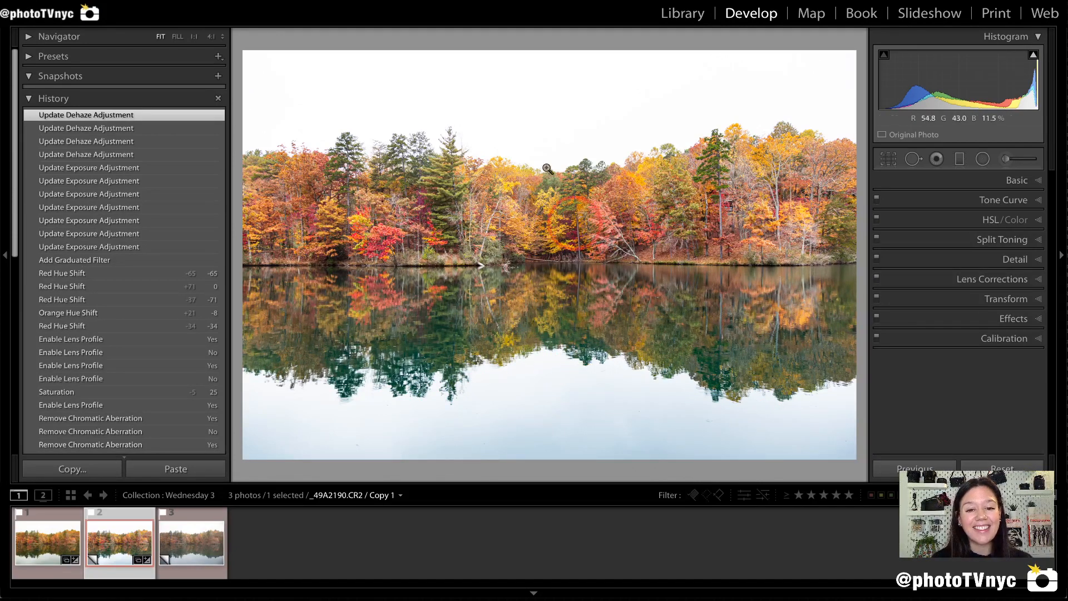
mouse_move(492, 134)
mouse_down()
mouse_move(316, 110)
mouse_move(328, 62)
mouse_move(665, 40)
mouse_move(718, 87)
mouse_move(560, 143)
mouse_move(499, 128)
mouse_up()
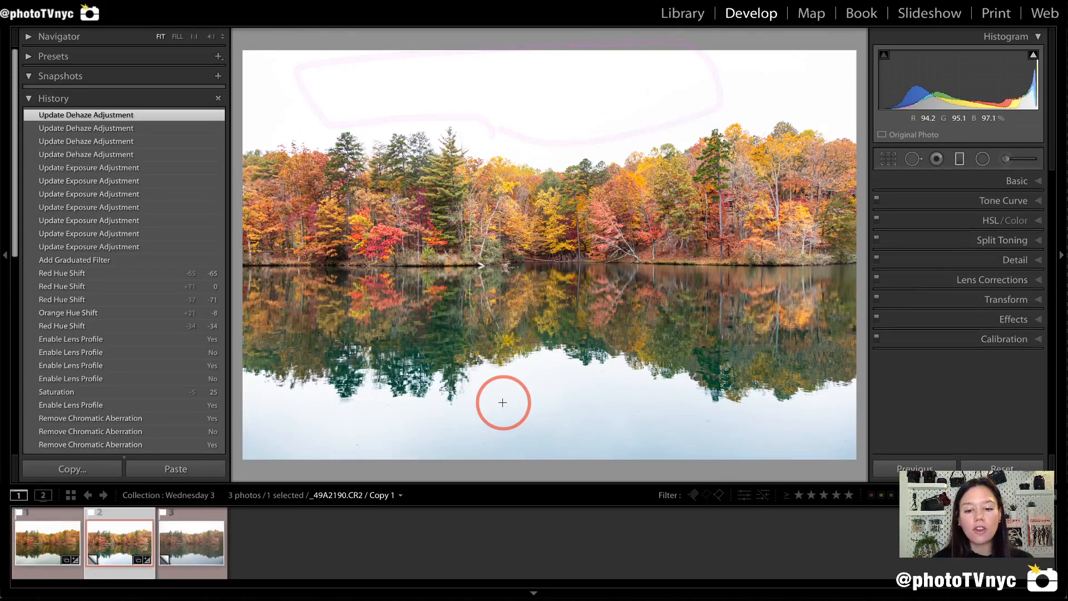
- Draw a second graduated filter from the bright foreground water up into the tree reflections, reset its Exposure, and set it to 0.50
key(m)
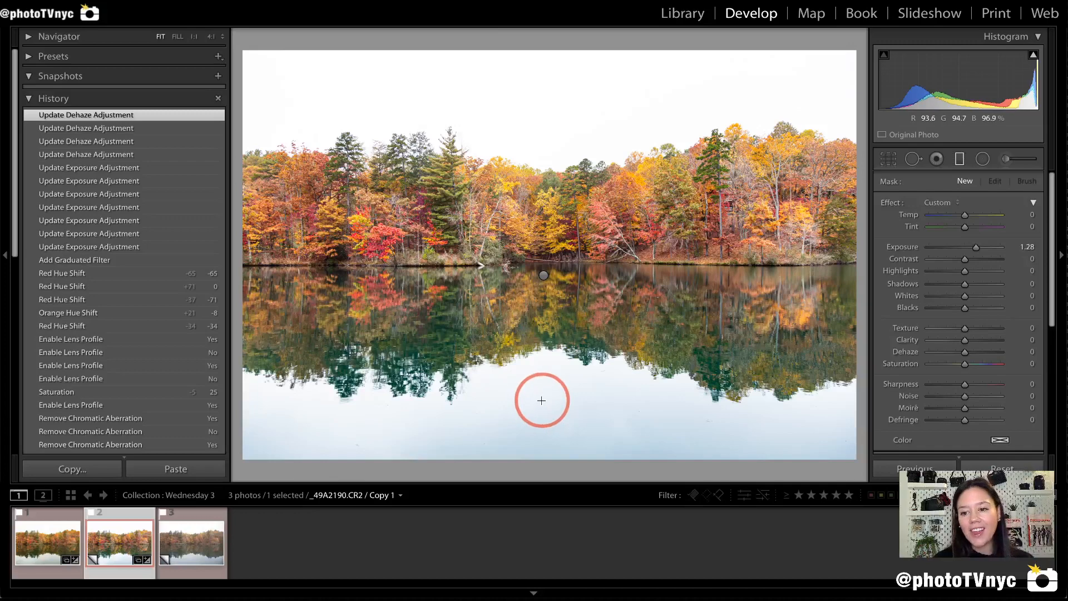
drag(539, 411, 541, 302)
double_click(970, 248)
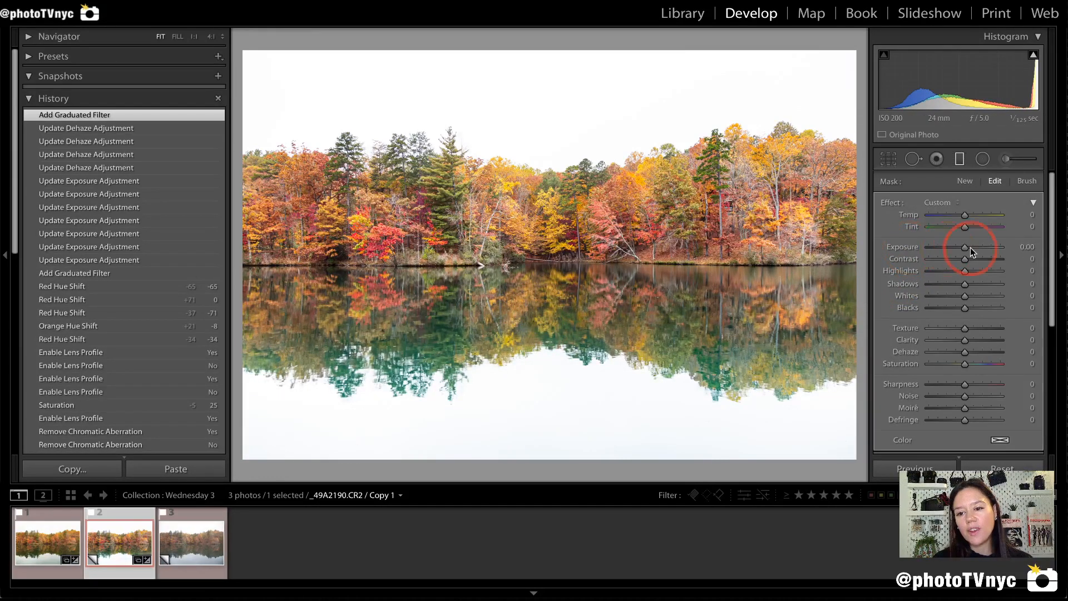
drag(965, 247, 969, 246)
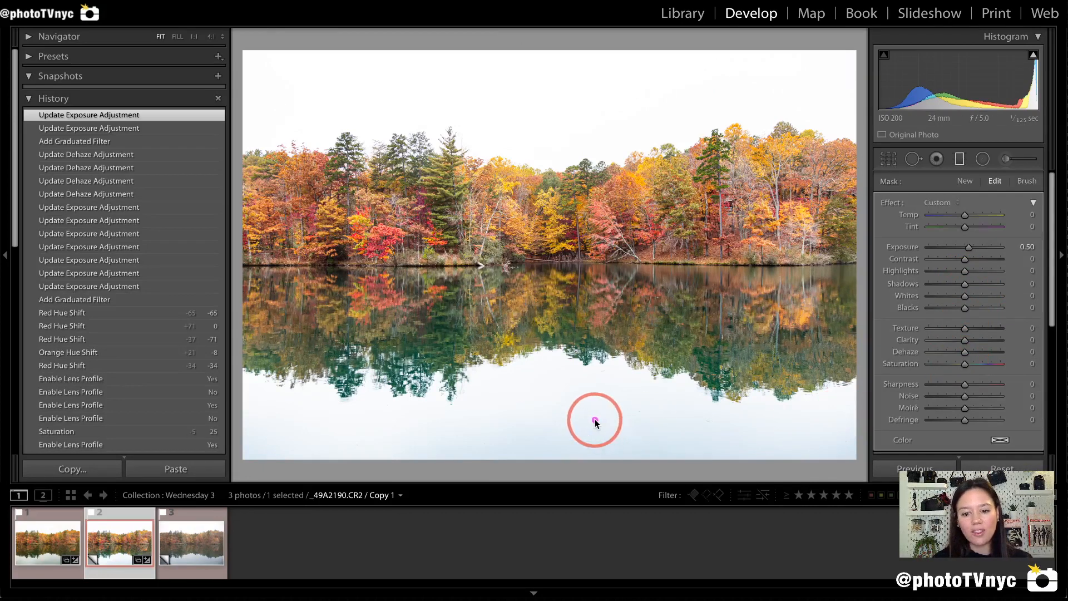
mouse_move(594, 422)
mouse_down()
mouse_move(471, 434)
mouse_move(594, 451)
mouse_move(637, 440)
mouse_move(595, 426)
mouse_up()
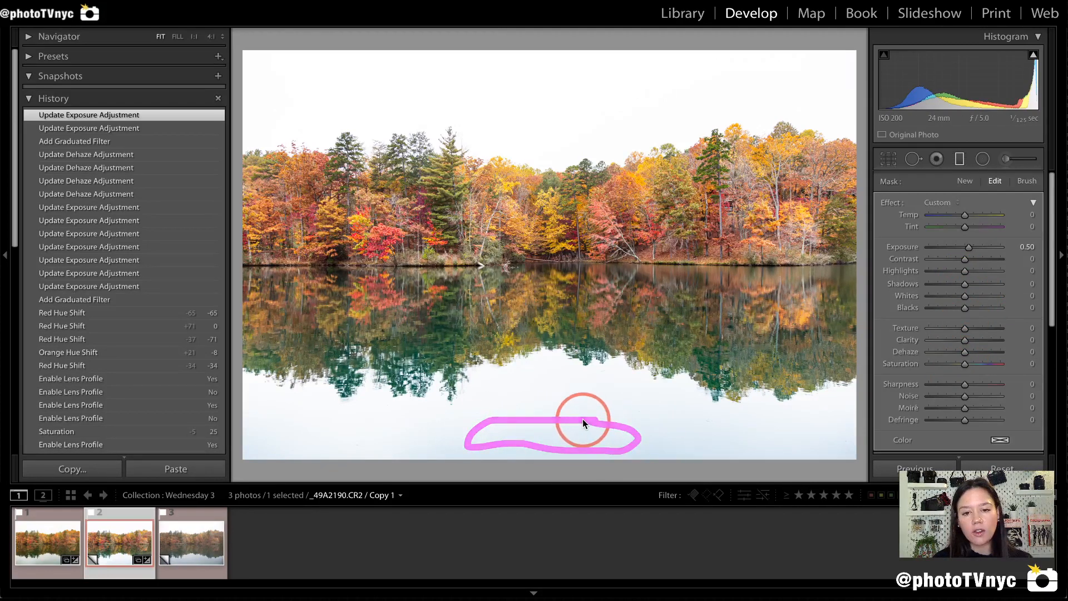
mouse_move(495, 94)
mouse_down()
mouse_move(657, 84)
mouse_move(543, 54)
mouse_move(435, 71)
mouse_up()
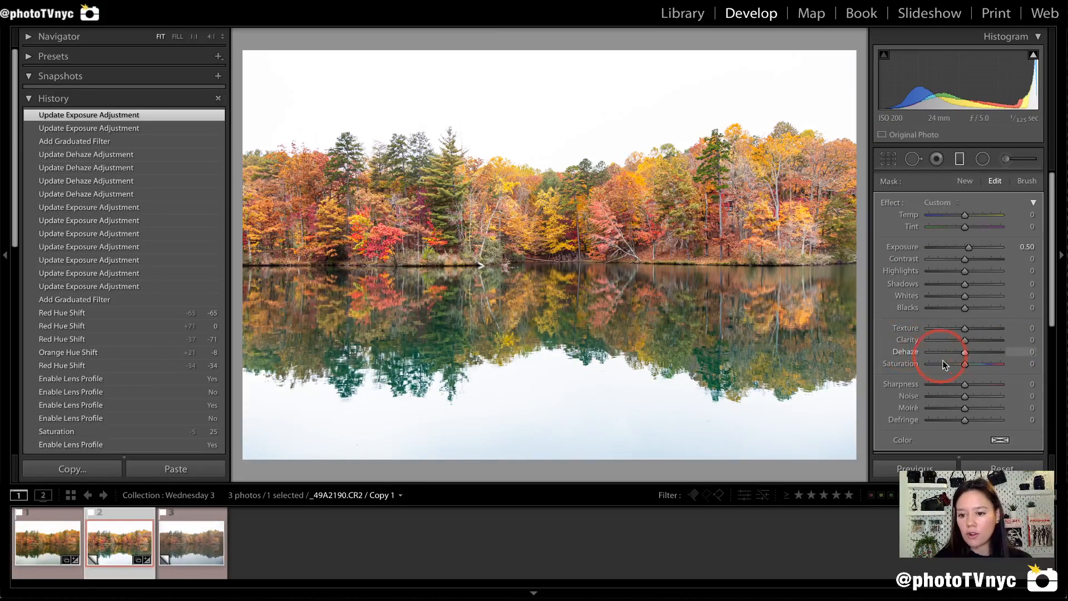
- Set the foreground filter's Saturation to −62, delete and restore the filter twice to compare the water's colour, and leave the filter
drag(961, 365, 942, 363)
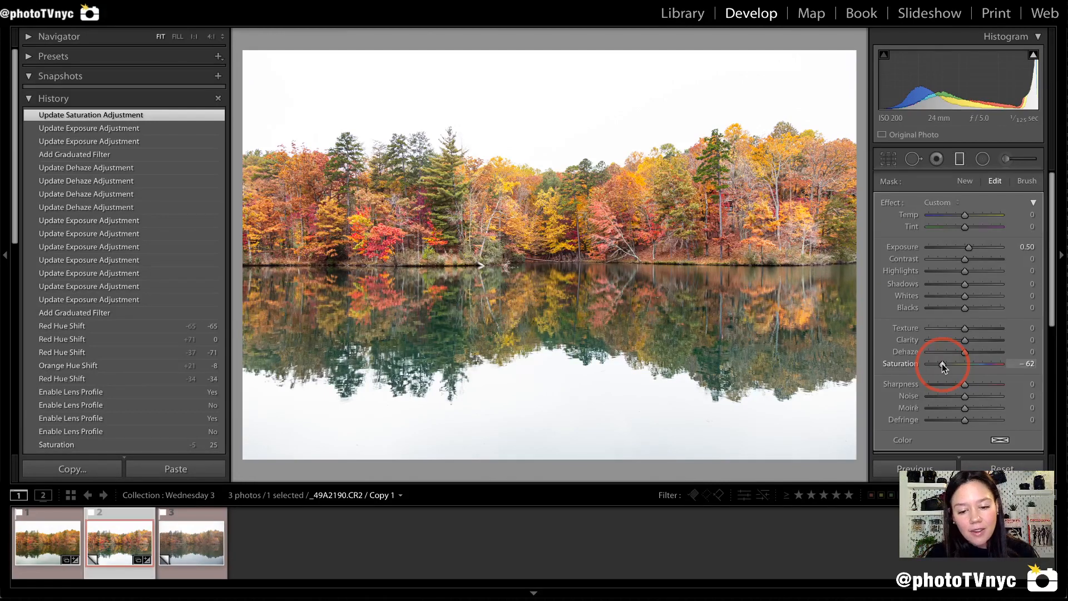
key(Delete)
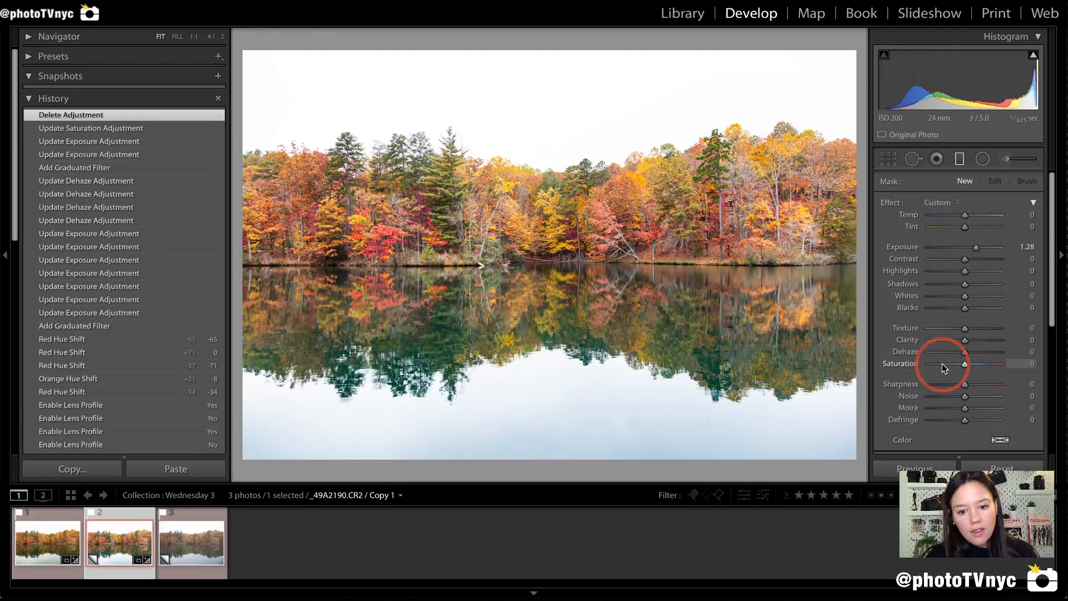
key(ctrl+z)
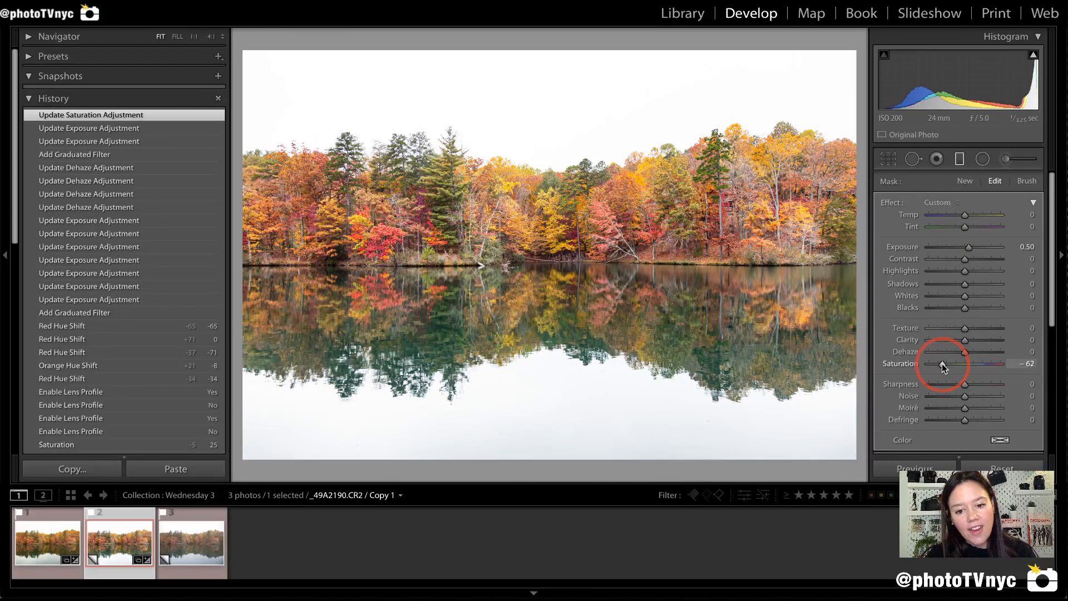
key(Delete)
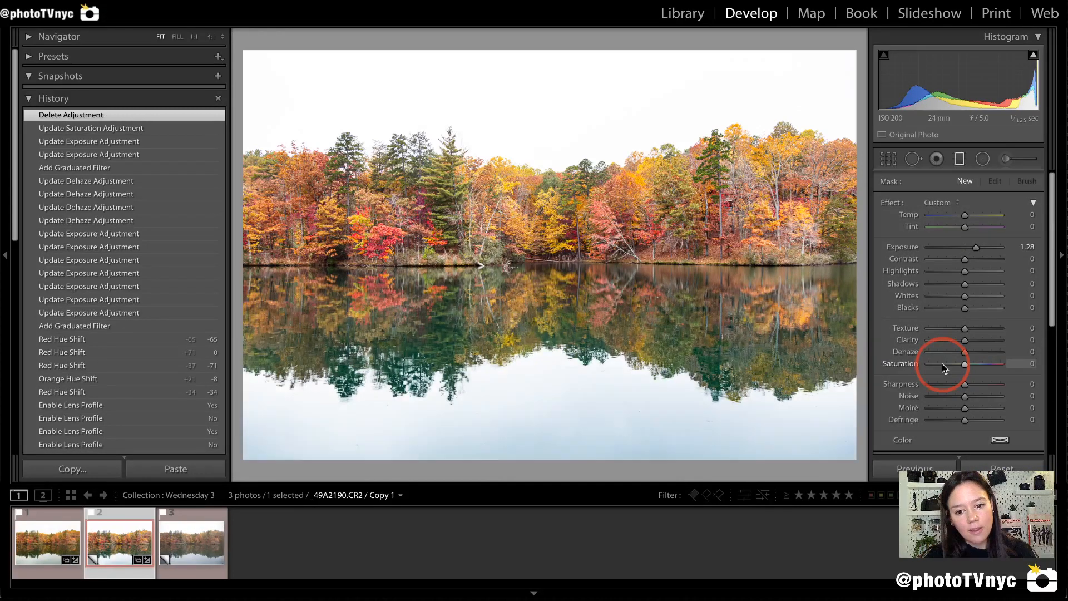
key(ctrl+z)
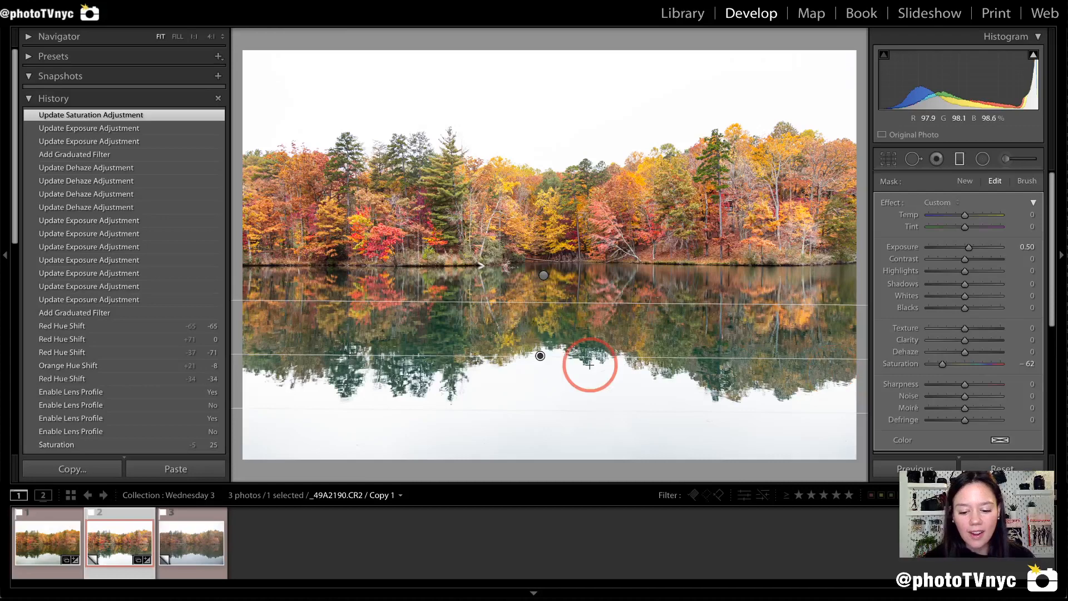
key(m)
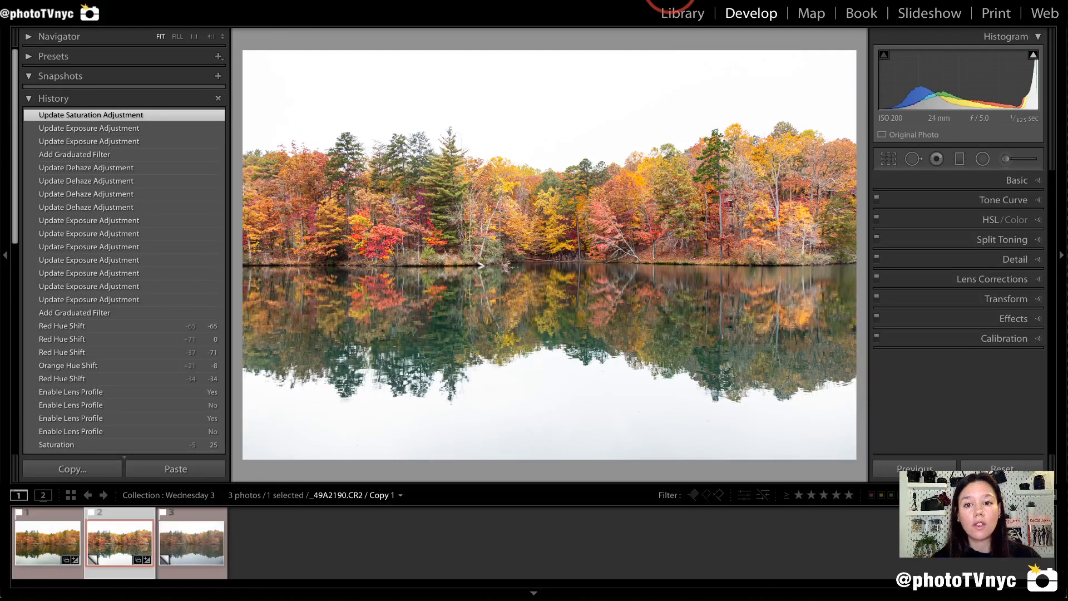
- Show the photo large without the surrounding panels and trace the mirrored trunks, trees, sky and shoreline to examine the symmetry
key(shift+Tab)
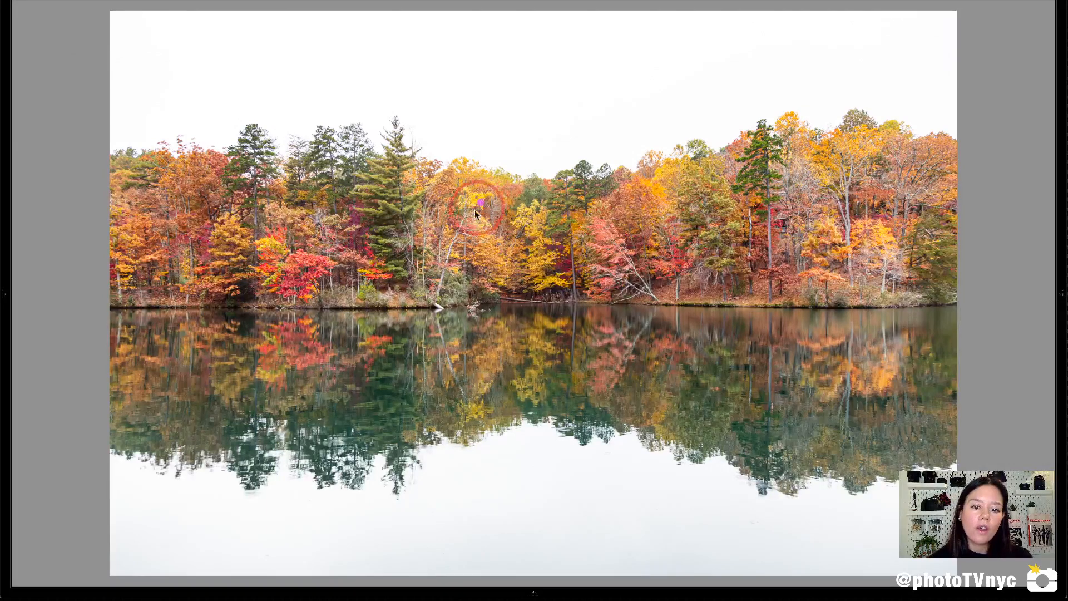
mouse_move(482, 201)
mouse_down()
mouse_move(422, 307)
mouse_move(466, 409)
mouse_up()
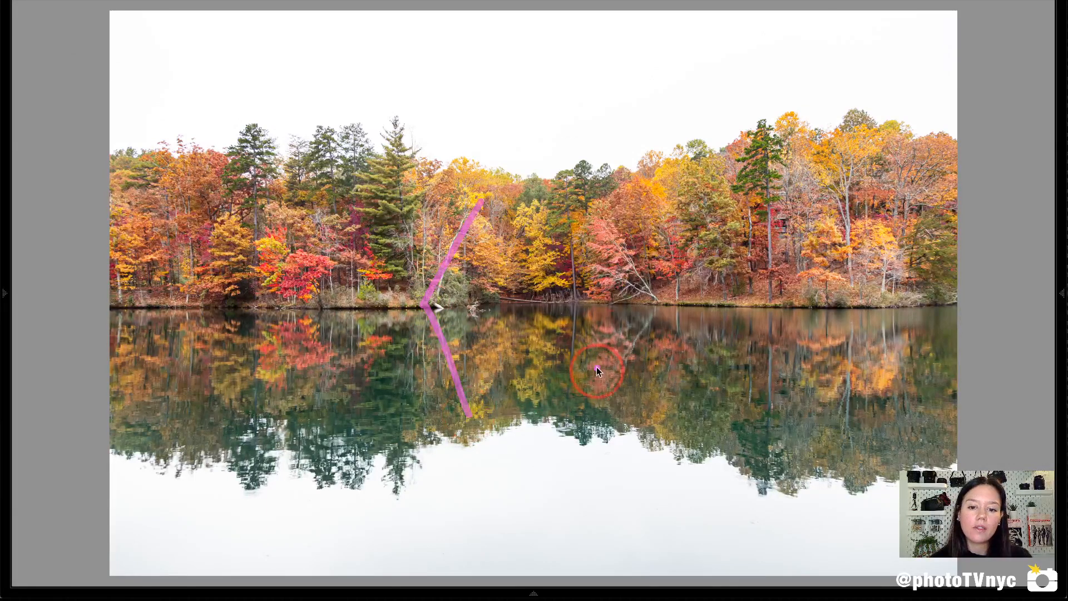
mouse_move(596, 368)
mouse_down()
mouse_move(659, 294)
mouse_move(605, 232)
mouse_up()
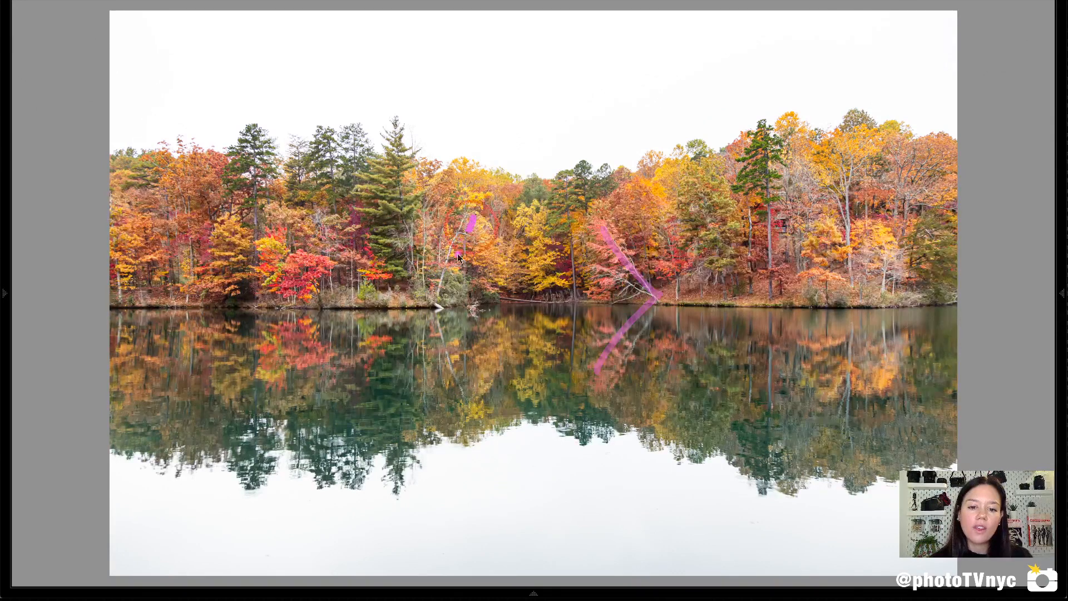
drag(473, 216, 464, 394)
mouse_move(588, 224)
mouse_down()
mouse_move(660, 300)
mouse_move(585, 415)
mouse_up()
drag(560, 461, 563, 461)
drag(517, 553, 535, 22)
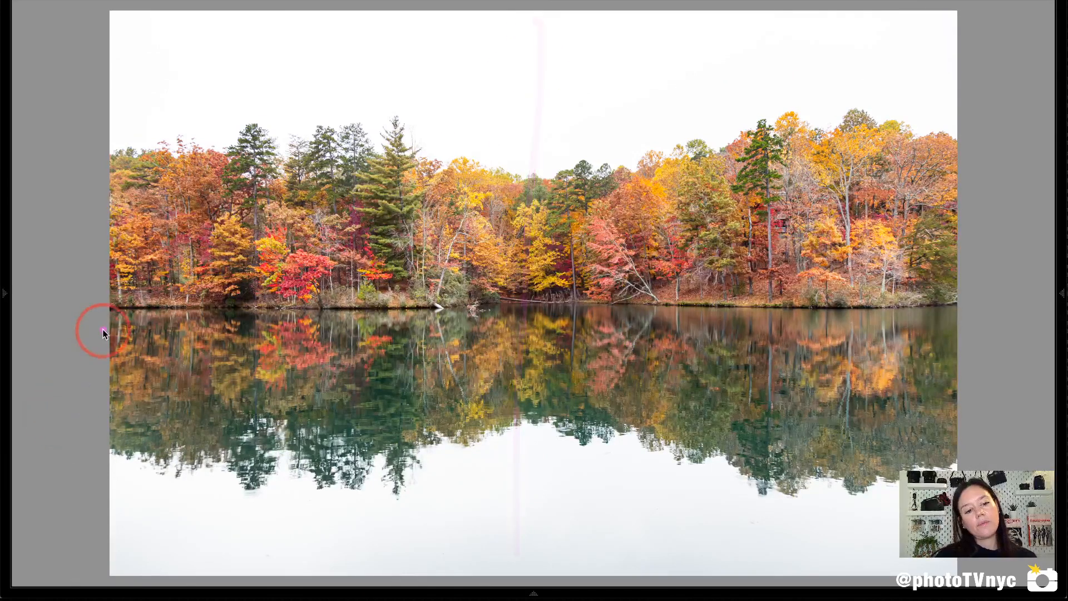
drag(113, 306, 1006, 301)
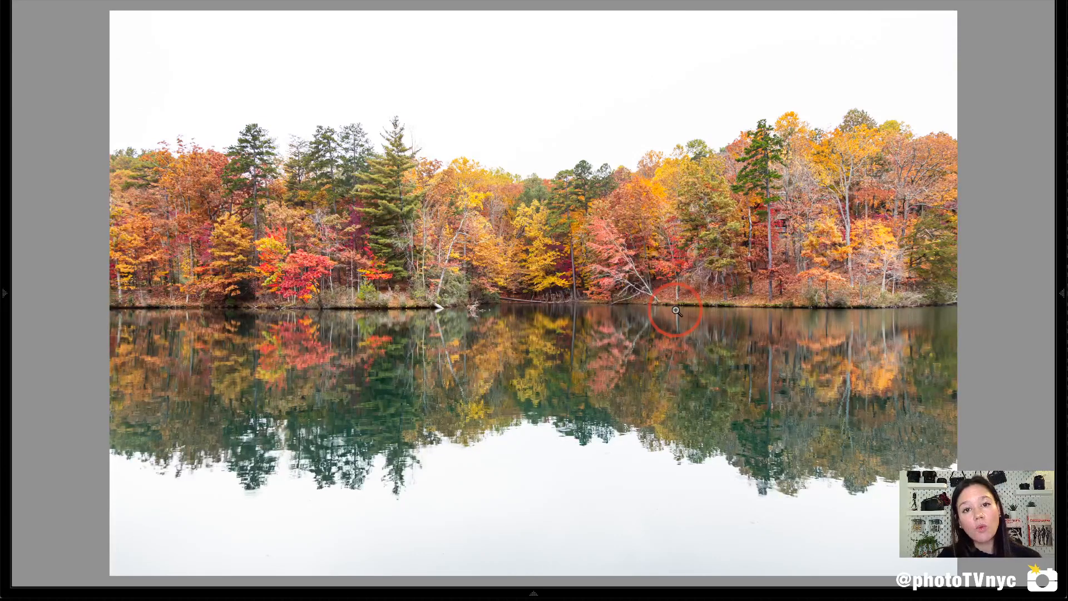
- Rotate the photo clockwise through a full turn in 90° steps to judge the reflection sideways and upside down
key(ctrl+bracketright)
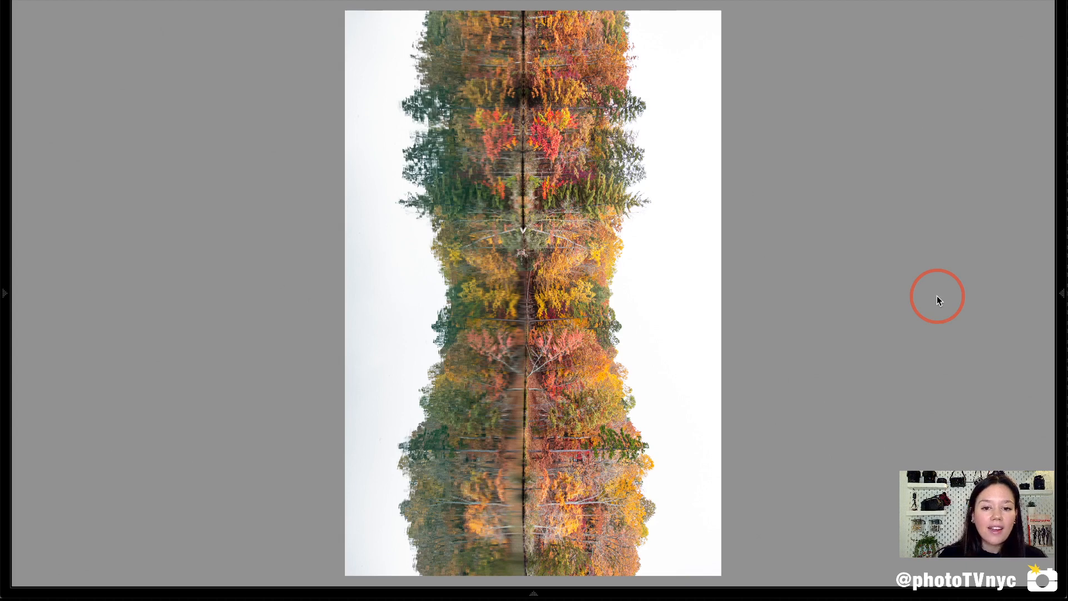
key(ctrl+])
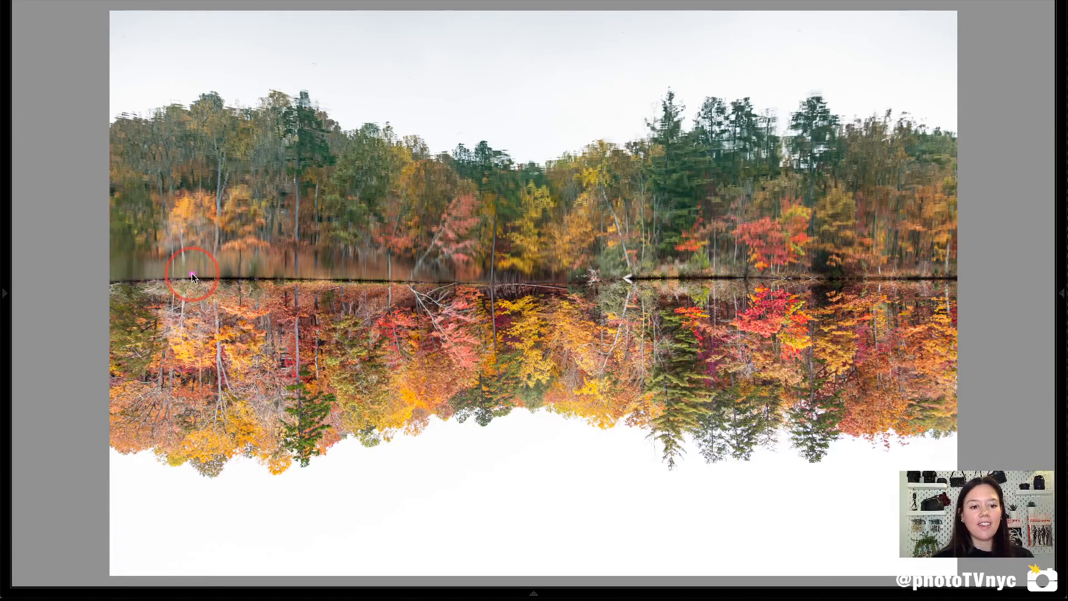
mouse_move(192, 273)
mouse_down()
mouse_move(125, 183)
mouse_move(167, 109)
mouse_move(554, 135)
mouse_move(795, 127)
mouse_move(634, 229)
mouse_move(215, 267)
mouse_up()
mouse_move(194, 359)
mouse_down()
mouse_move(591, 302)
mouse_move(677, 410)
mouse_move(425, 491)
mouse_move(276, 521)
mouse_move(139, 448)
mouse_move(135, 393)
mouse_move(134, 417)
mouse_up()
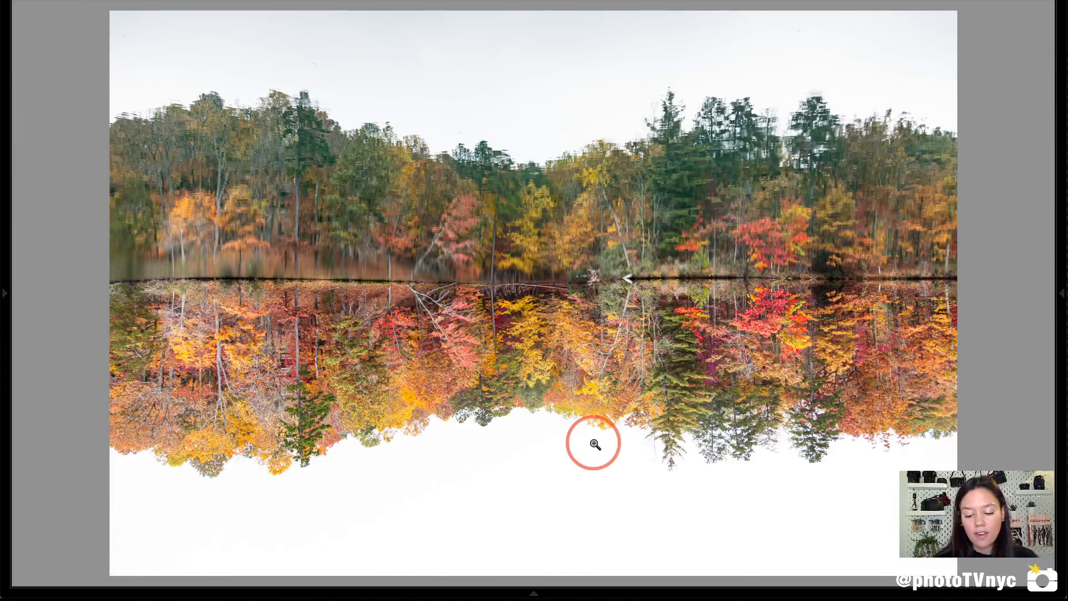
key(ctrl+bracketright)
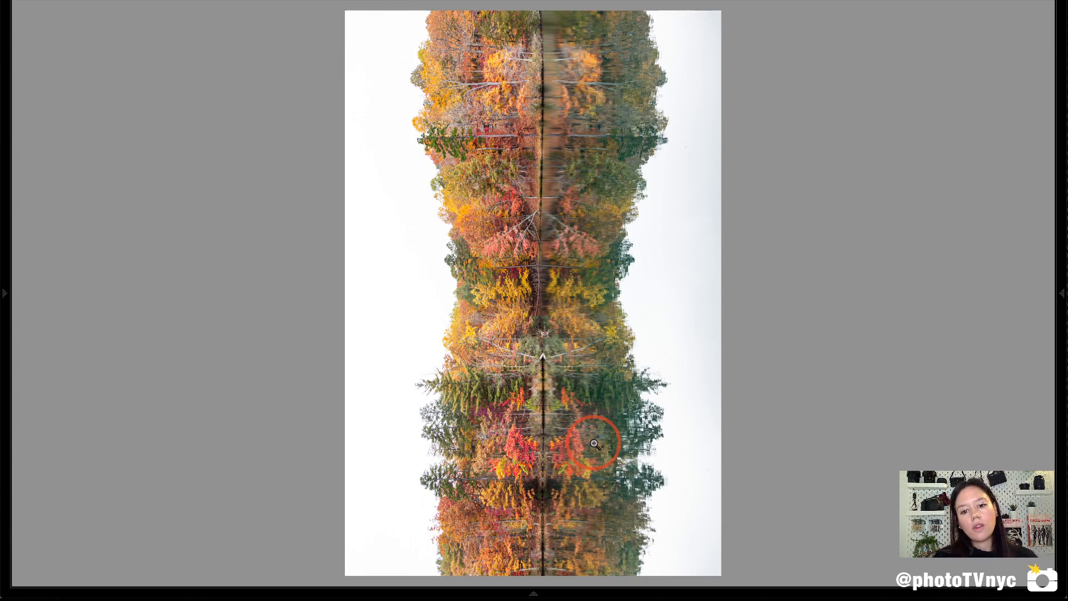
key(ctrl+bracketright)
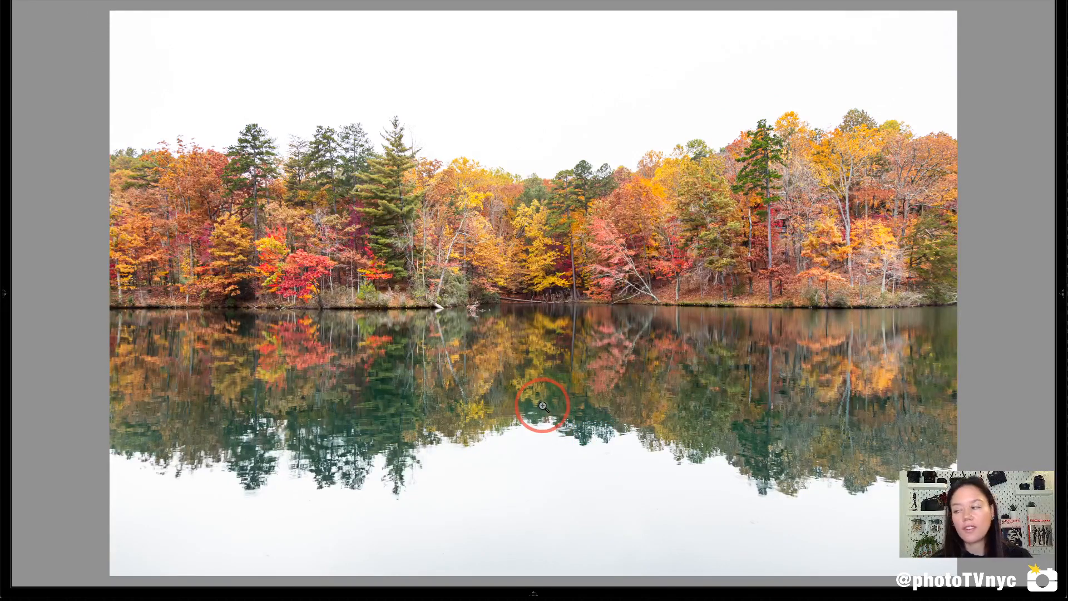
- Bring back the panels and compare the unedited Copy 2, especially its lower corners, with the edited Copy 1
key(shift+Tab)
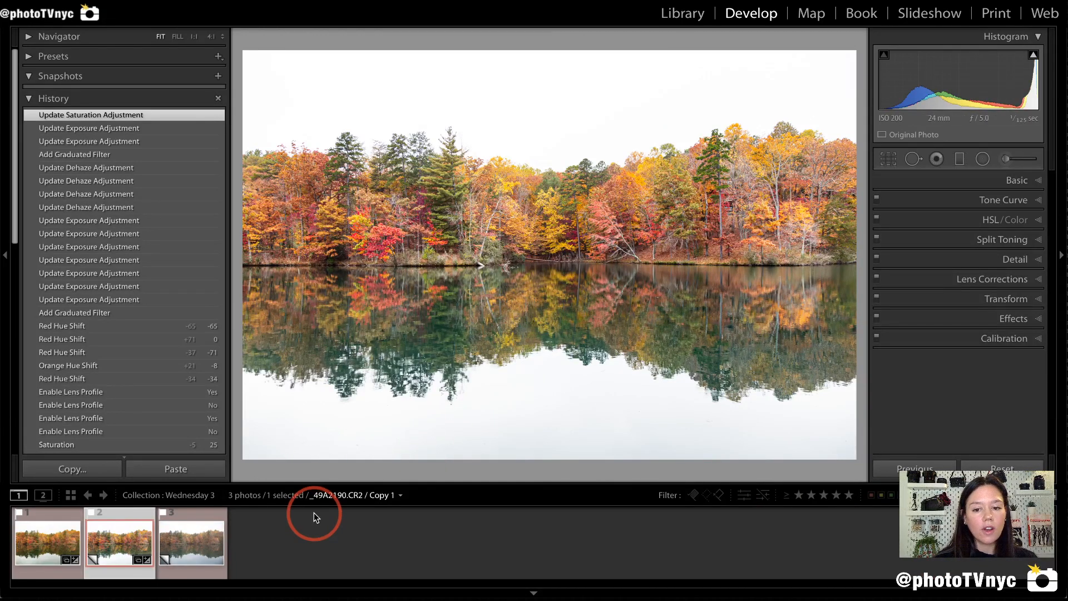
click(189, 544)
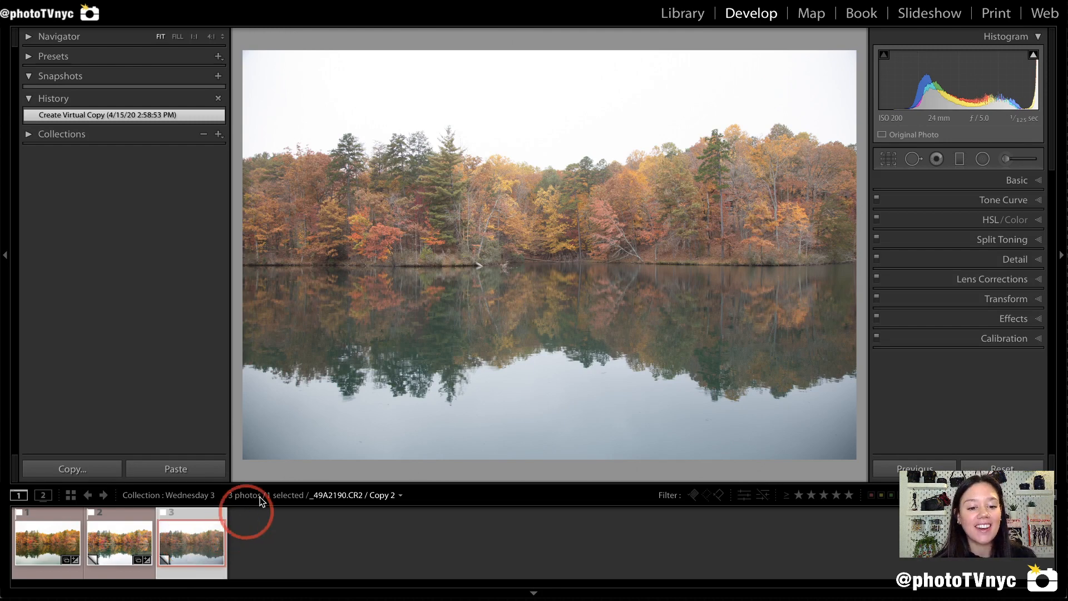
mouse_move(328, 453)
mouse_down()
mouse_move(270, 364)
mouse_move(175, 451)
mouse_move(347, 452)
mouse_move(296, 359)
mouse_up()
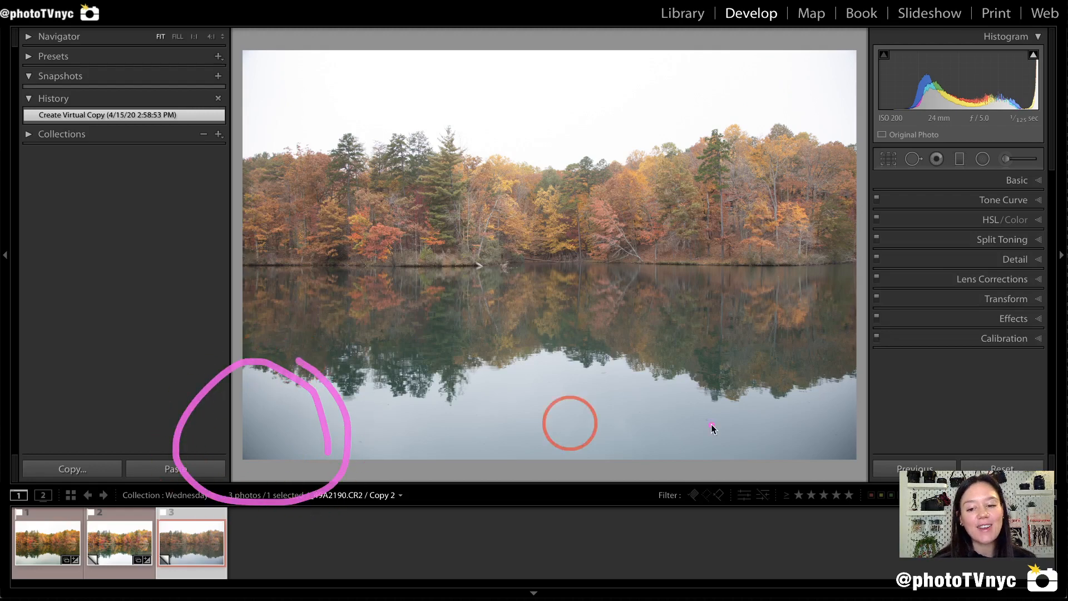
mouse_move(845, 381)
mouse_down()
mouse_move(798, 381)
mouse_move(808, 517)
mouse_move(789, 363)
mouse_move(754, 388)
mouse_up()
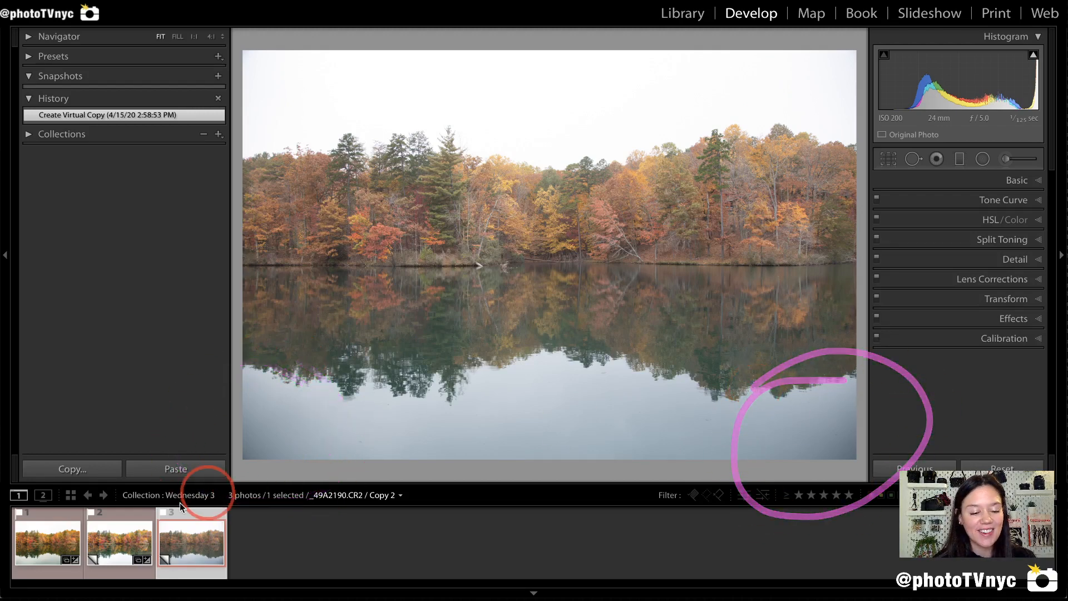
click(116, 541)
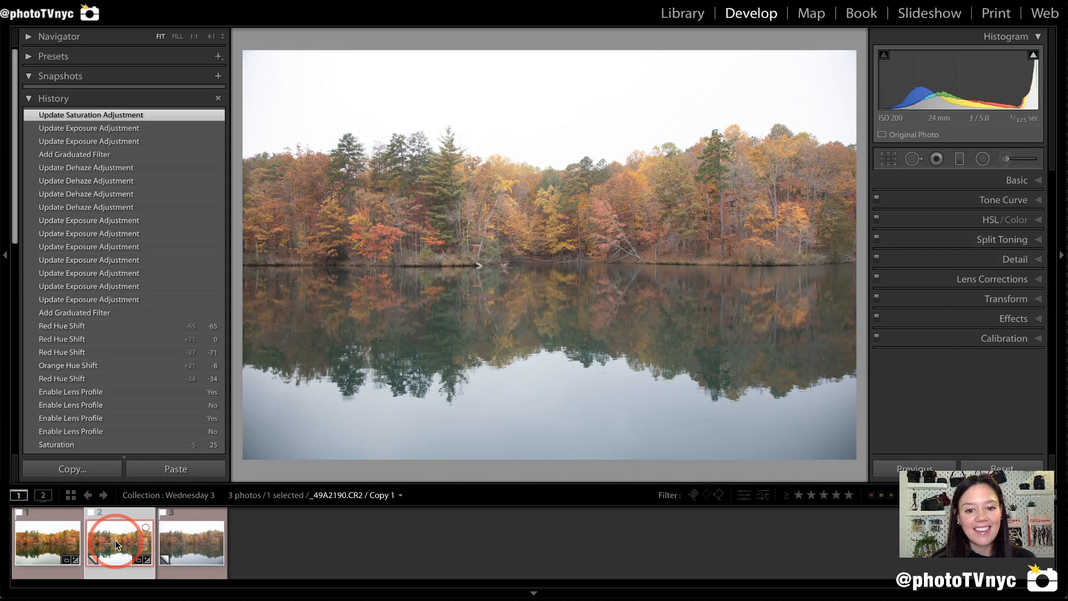